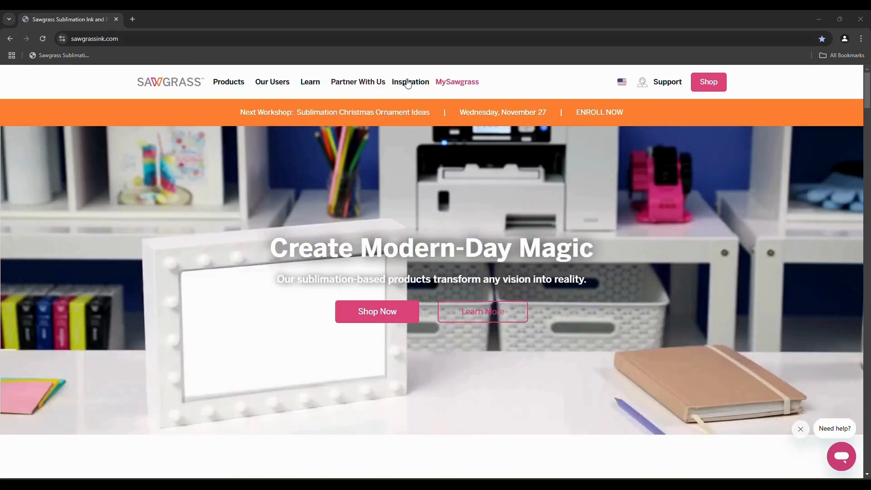
Go to the MySawgrass site from the top navigation and sign in with Join | Login
click(451, 86)
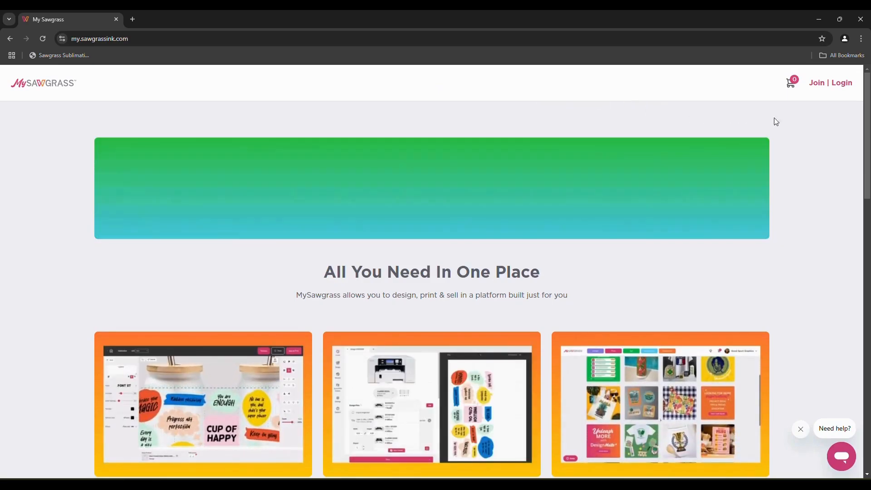
click(846, 88)
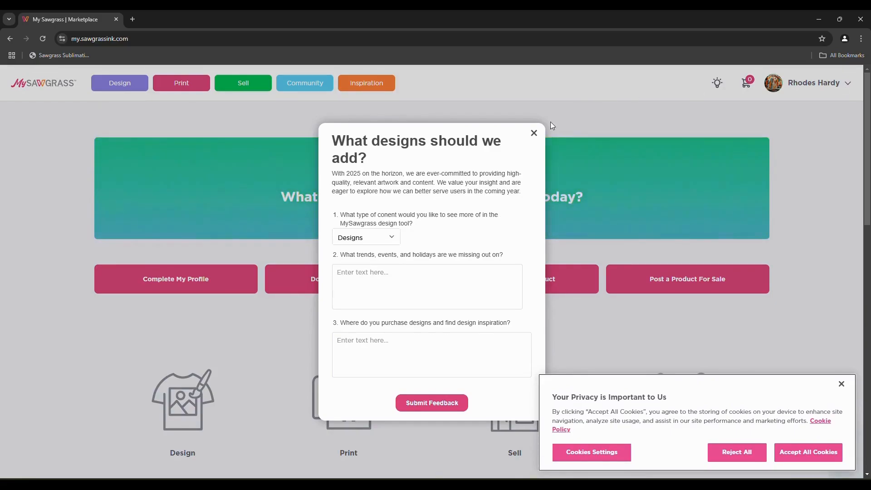
Dismiss the design feedback survey and open the Product Designer from the top menu
click(534, 133)
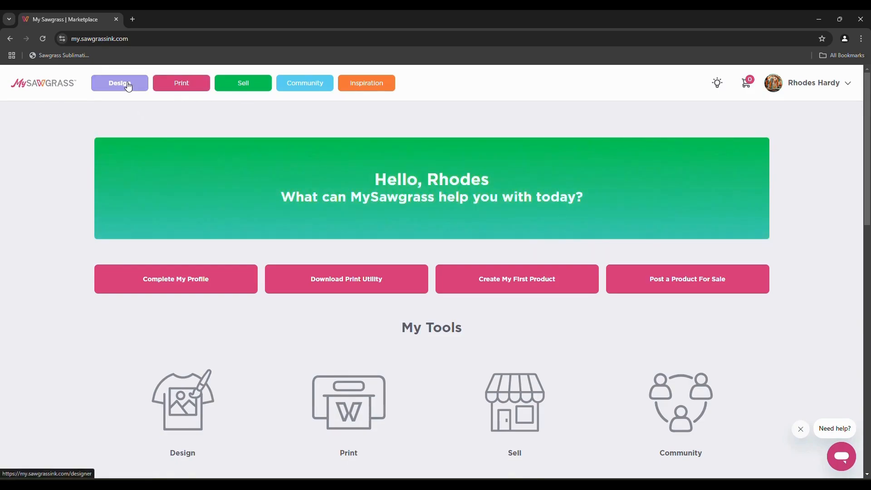
click(129, 86)
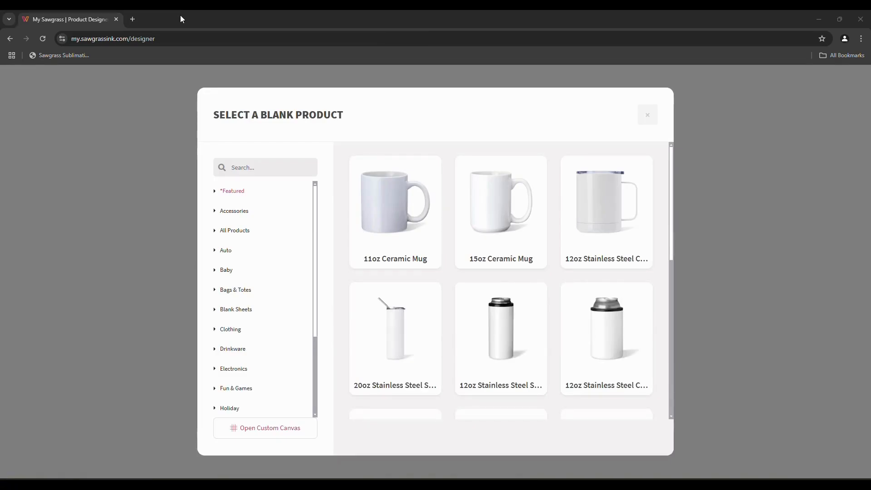
Switch to full screen and browse the blank product grid, from Auto to Sparkle Gifts
key(F11)
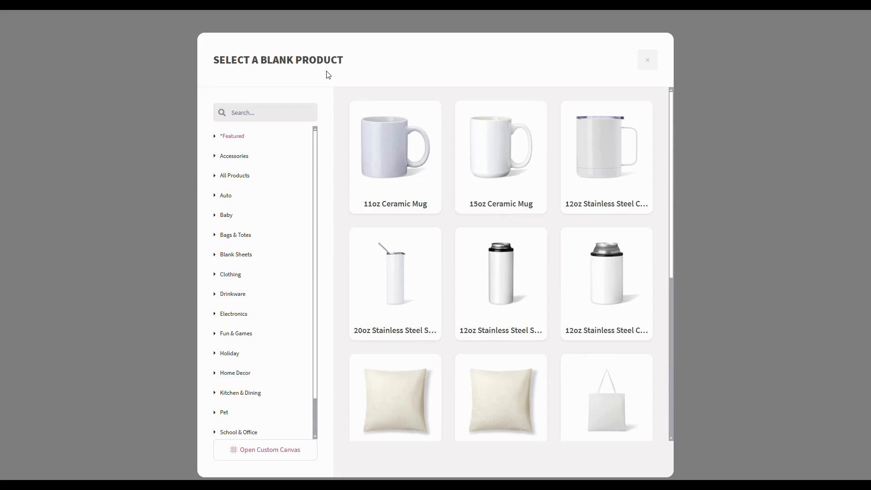
scroll(337, 113, down, 3)
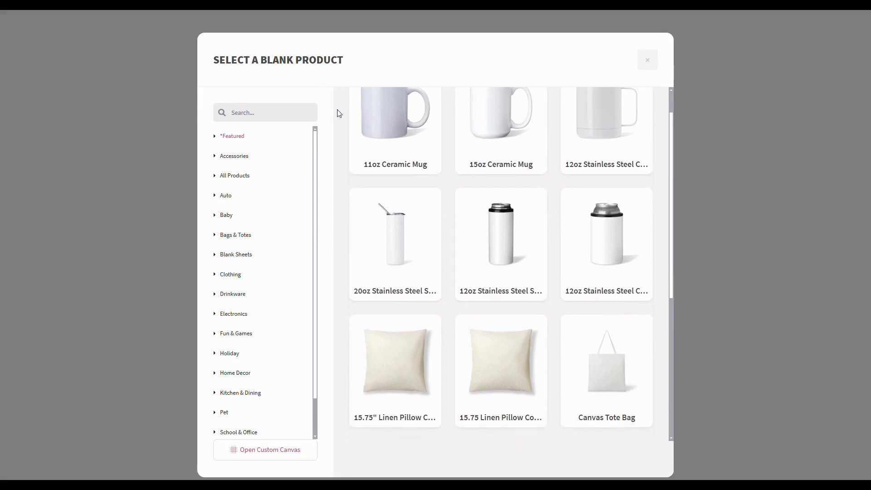
scroll(337, 113, down, 3)
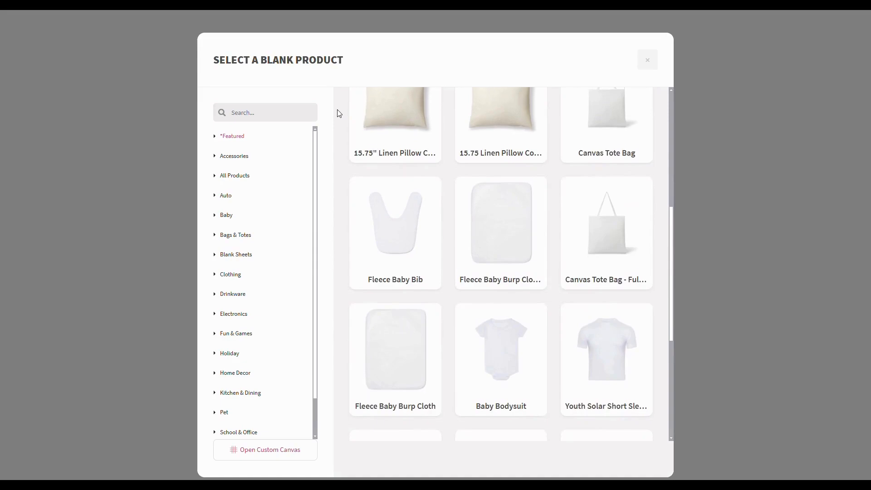
scroll(337, 113, down, 3)
scroll(337, 113, down, 3)
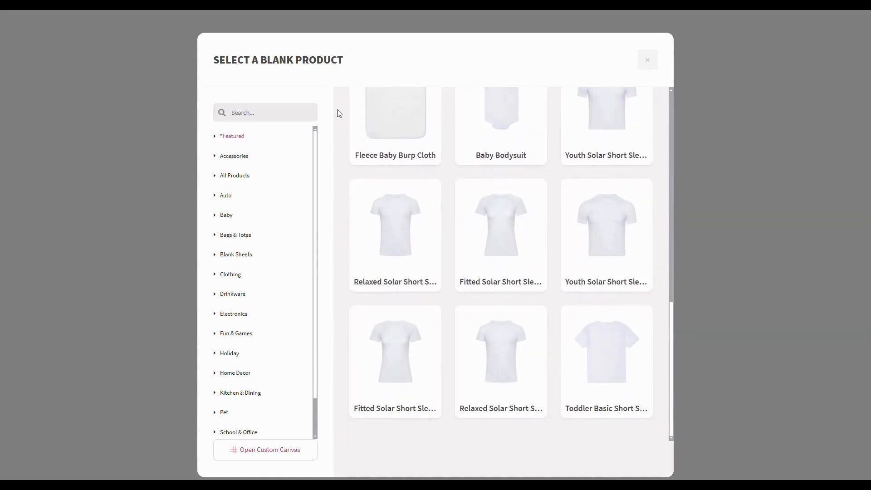
scroll(337, 113, up, 3)
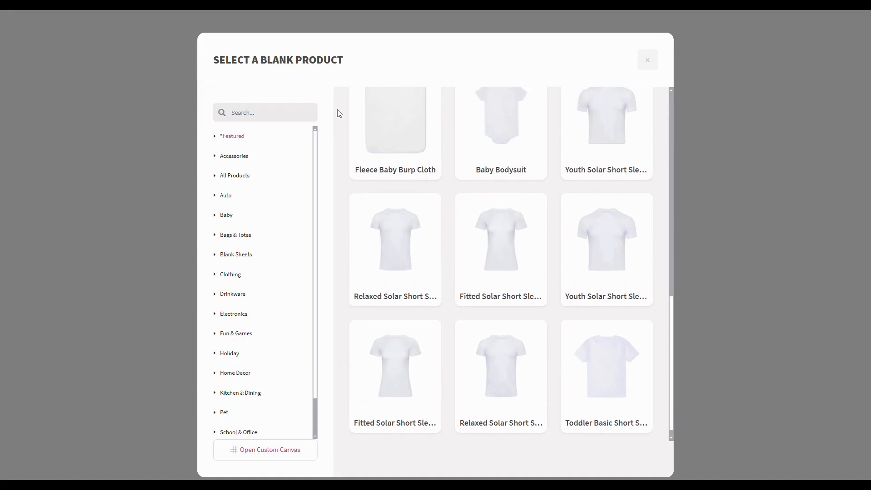
scroll(337, 113, up, 5)
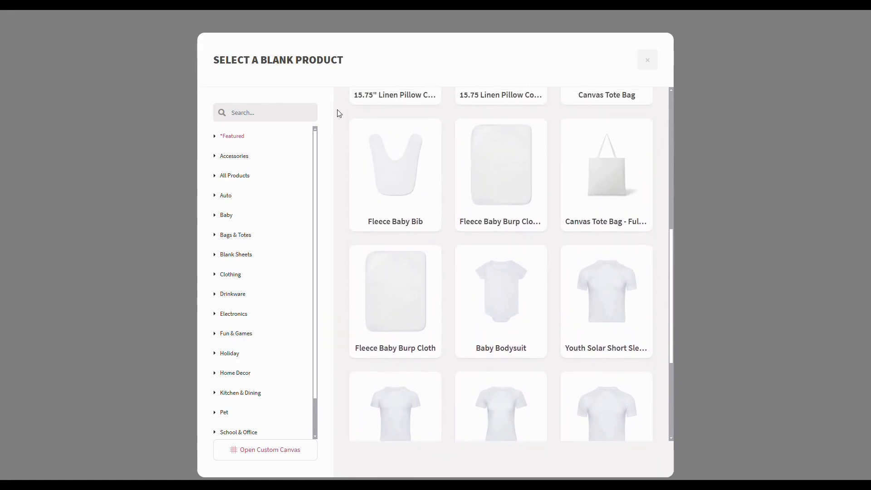
scroll(337, 113, up, 6)
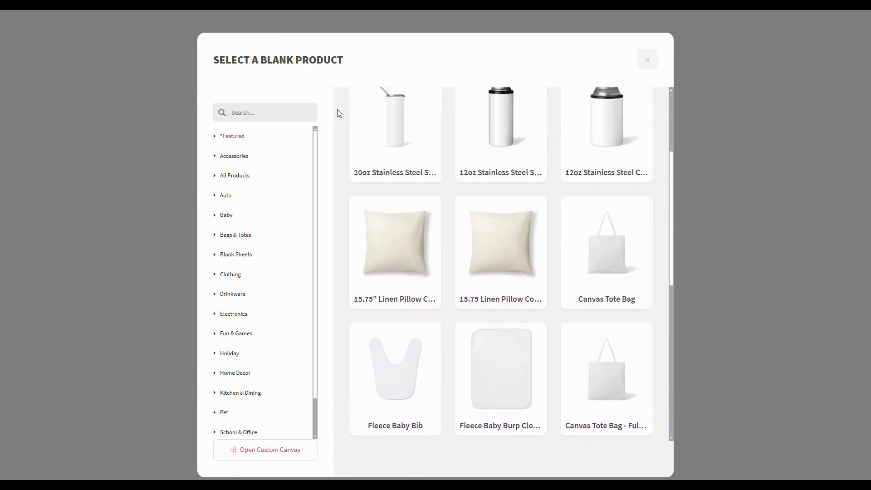
scroll(337, 113, up, 1)
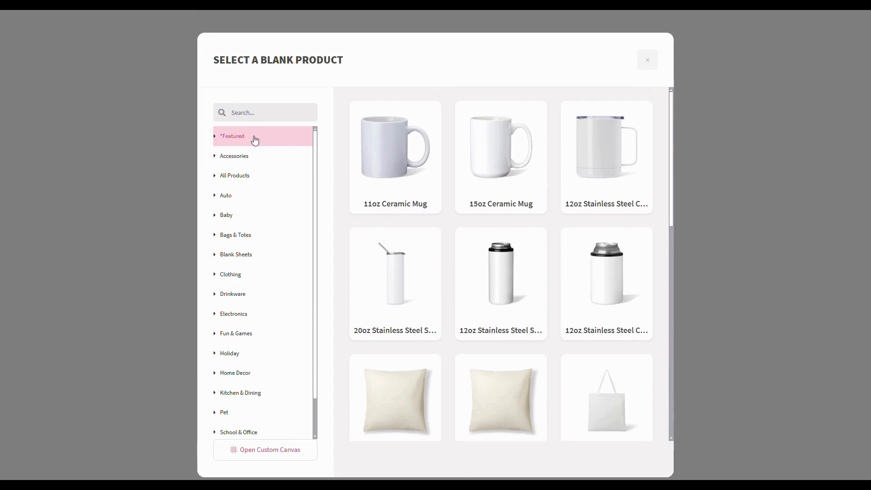
scroll(251, 211, down, 1)
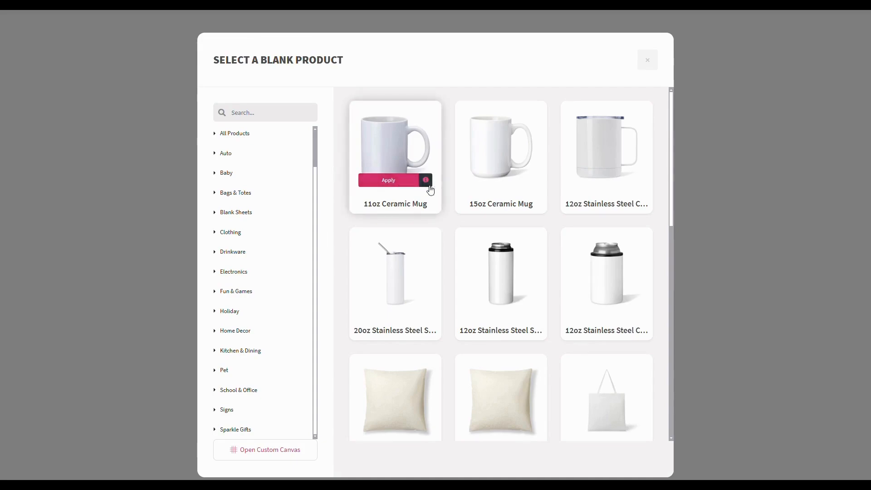
View the 15oz Ceramic Mug's details and choose Use This to start designing on it
mouse_move(477, 192)
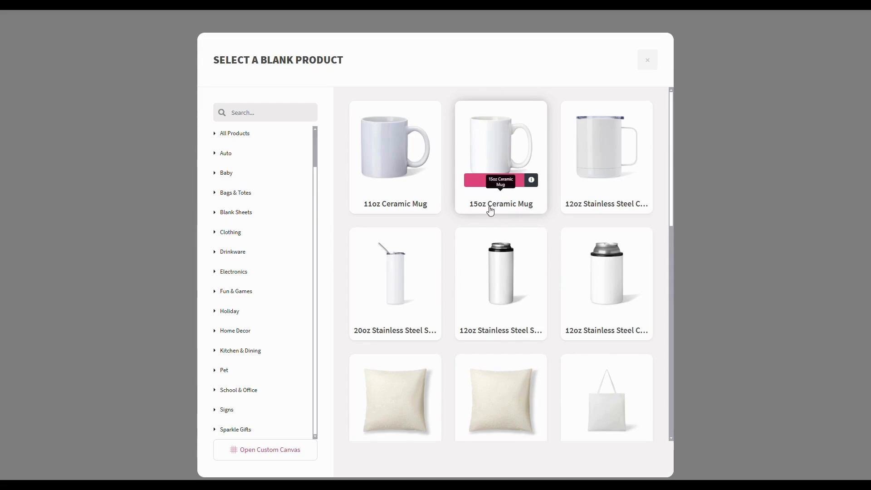
click(531, 182)
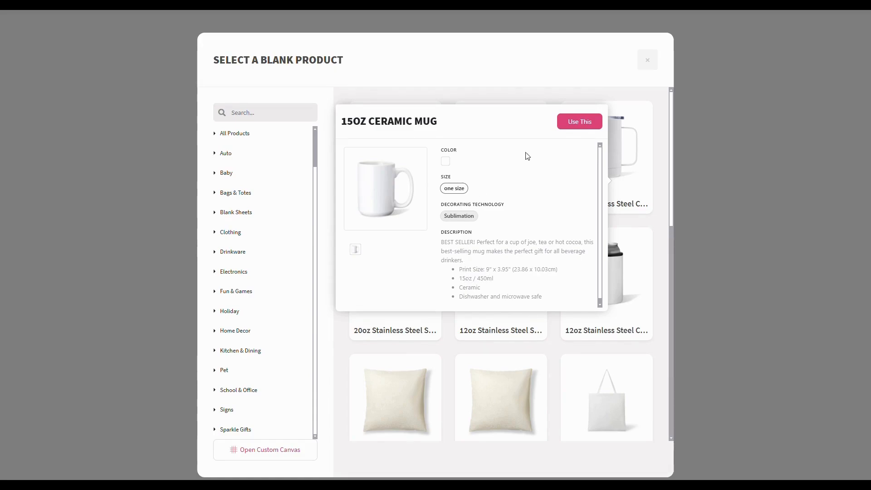
click(578, 121)
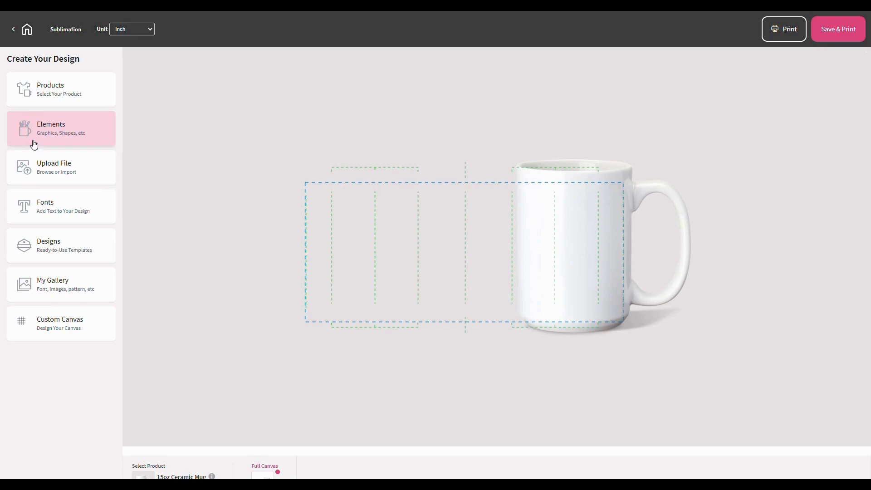
Open Elements > Backgrounds to show the solid colour swatches, patterns and colour picker
click(68, 142)
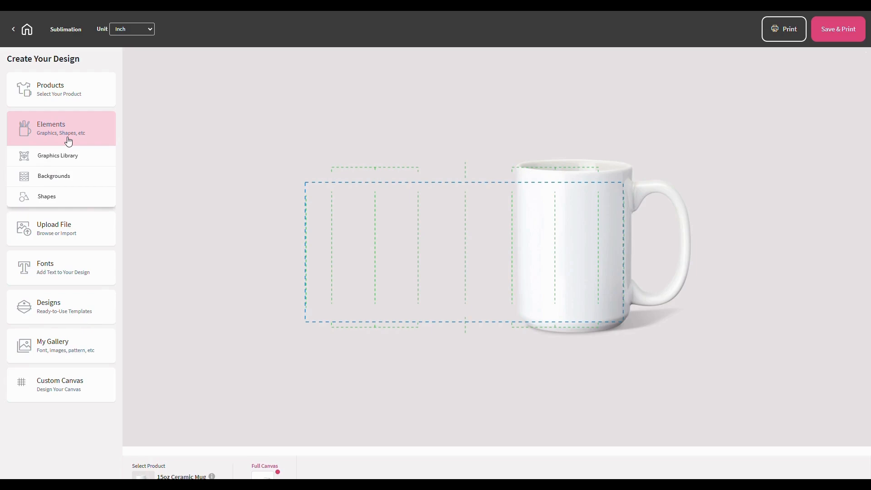
click(59, 181)
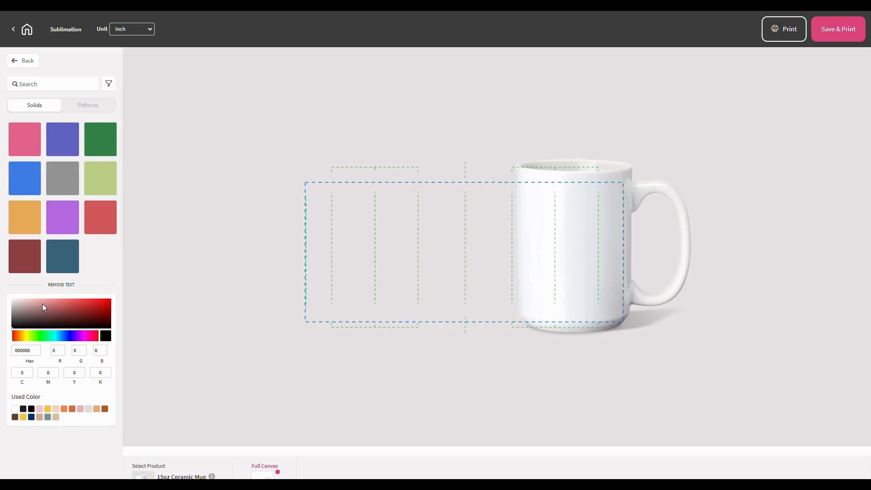
Set the mug background to solid dark green 385935, then view the pattern backgrounds
click(39, 338)
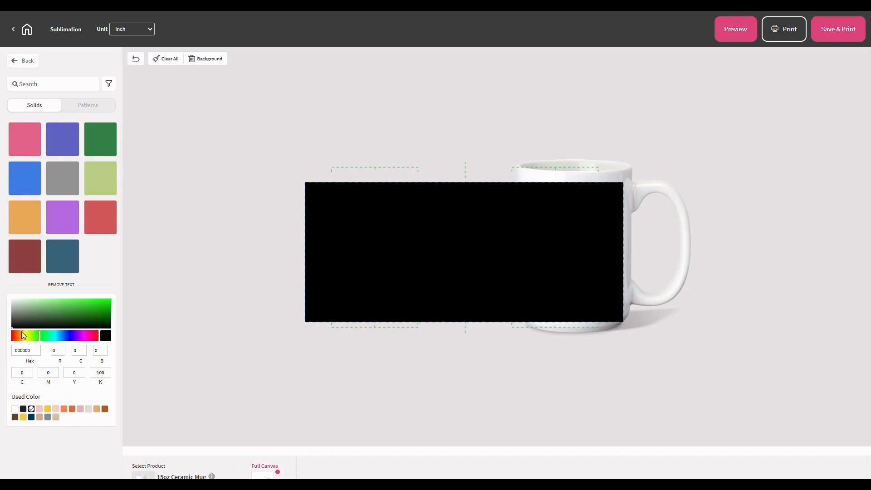
click(39, 306)
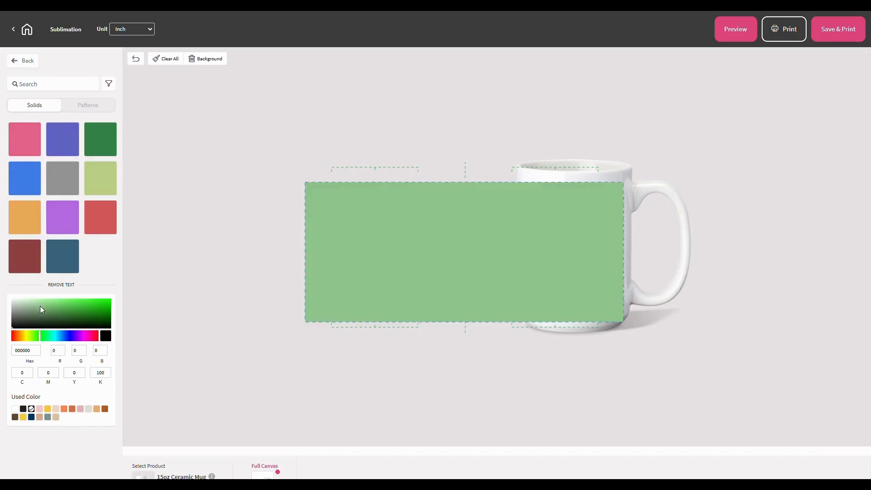
click(72, 312)
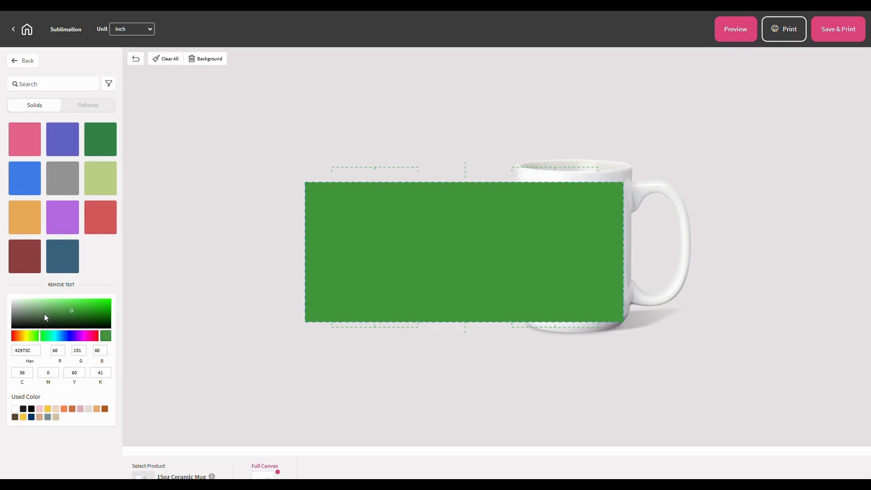
click(44, 314)
click(52, 318)
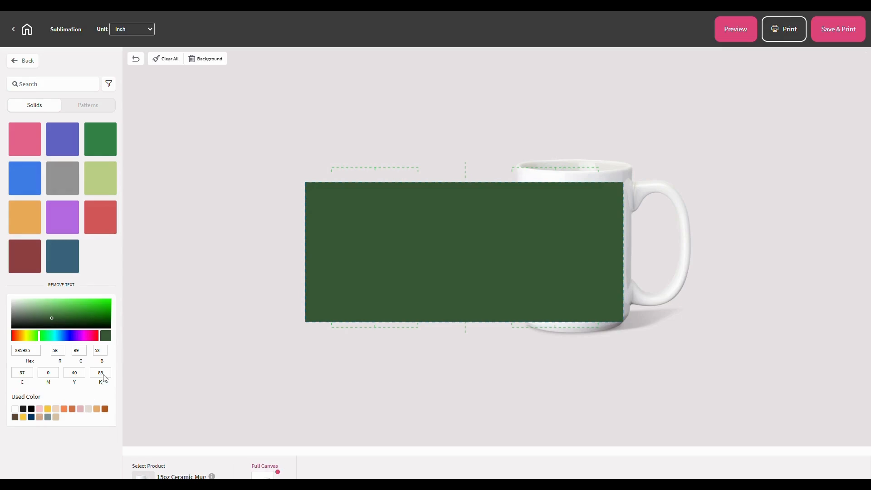
click(86, 107)
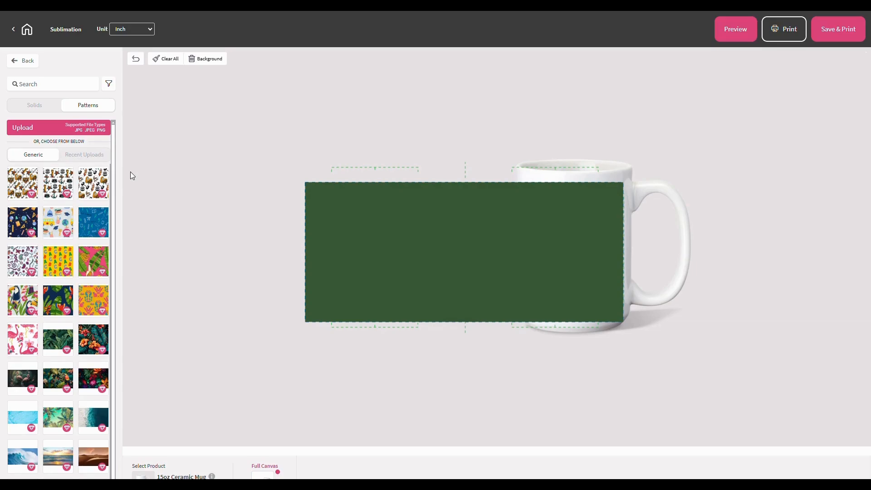
Scroll the patterns, then open the filter and review collections like Holiday, Patriotic and Seasons
scroll(45, 244, down, 1)
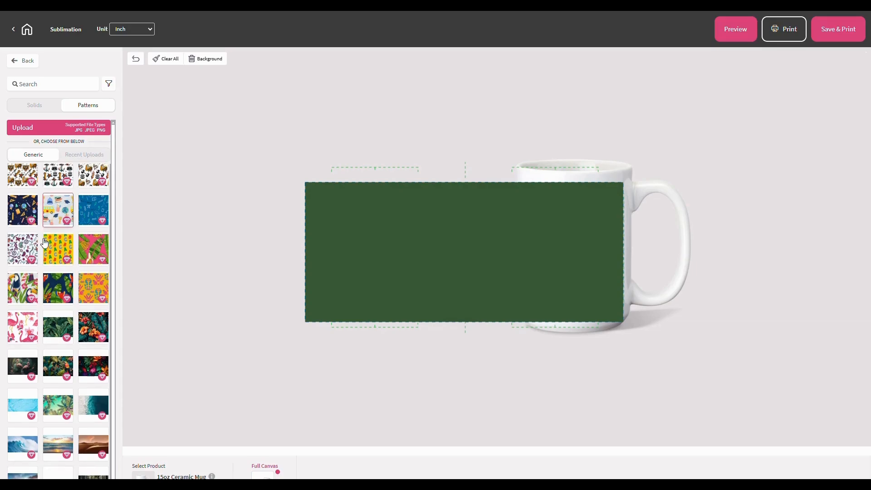
scroll(45, 244, down, 10)
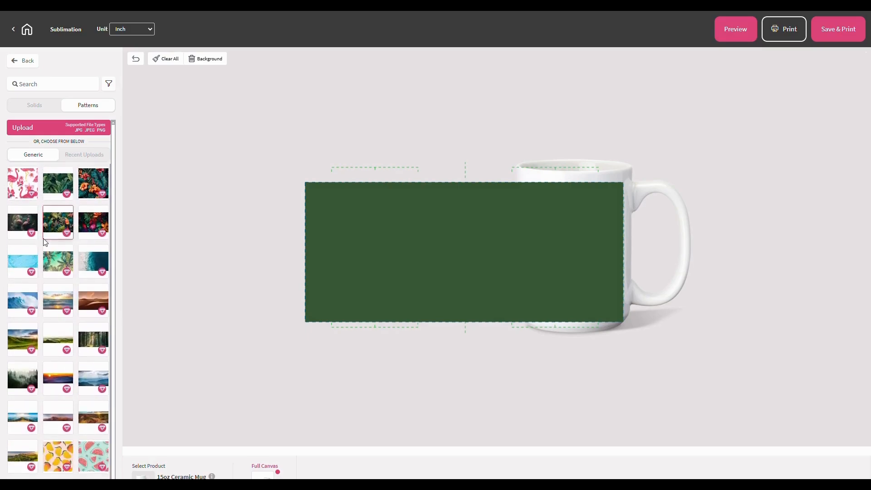
scroll(44, 243, down, 5)
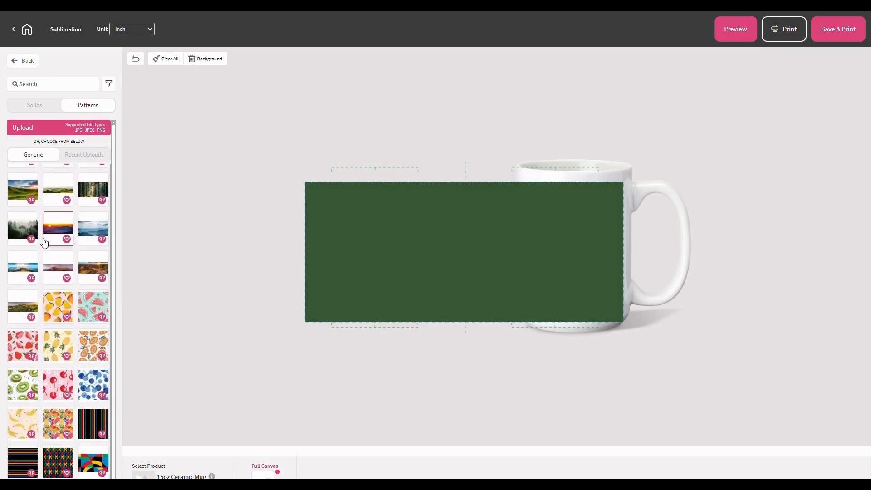
scroll(44, 244, down, 5)
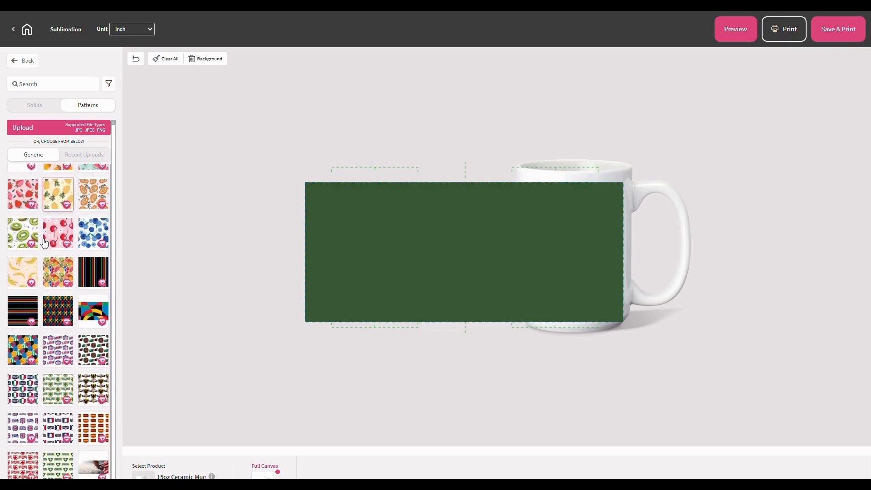
scroll(45, 244, down, 5)
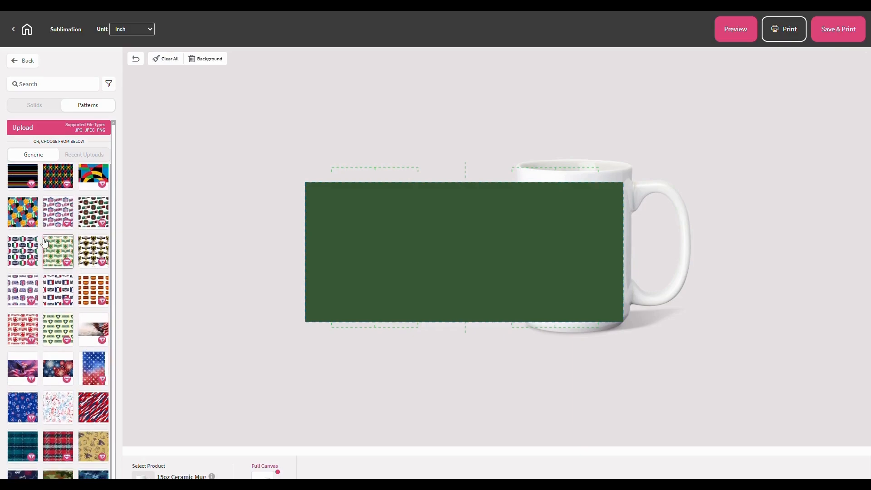
scroll(44, 244, down, 5)
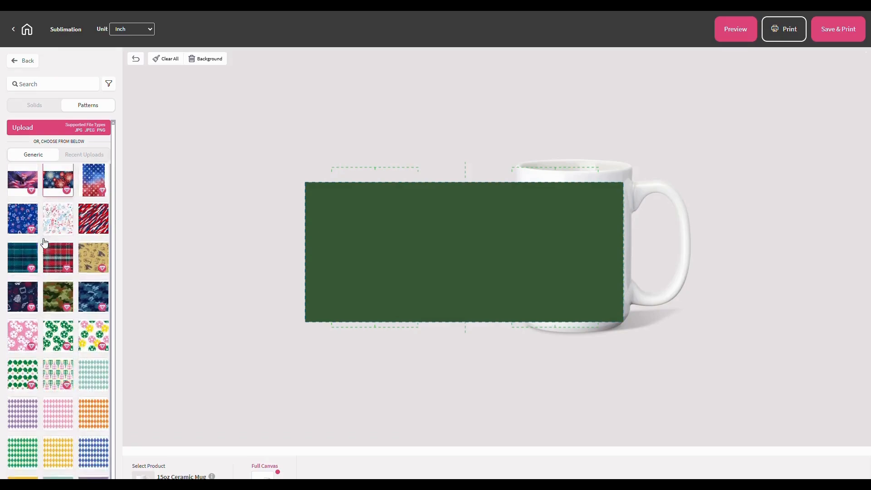
scroll(45, 244, down, 4)
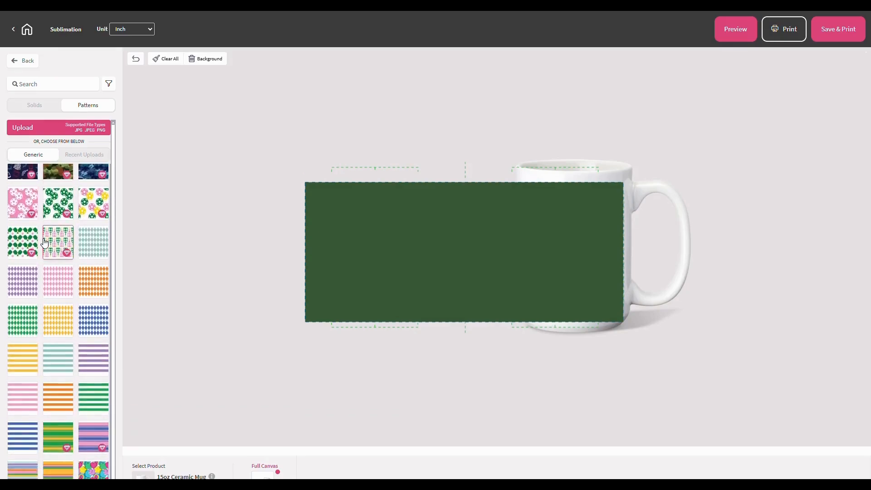
scroll(44, 243, down, 1)
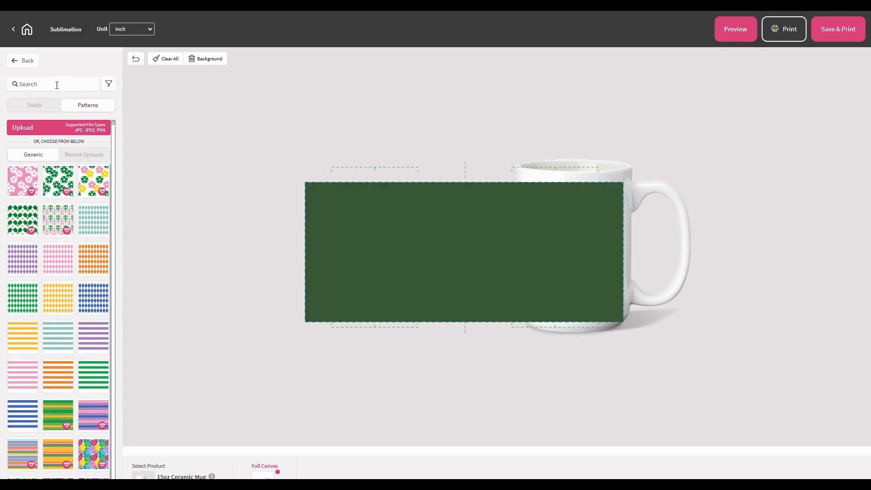
click(109, 88)
scroll(57, 193, down, 2)
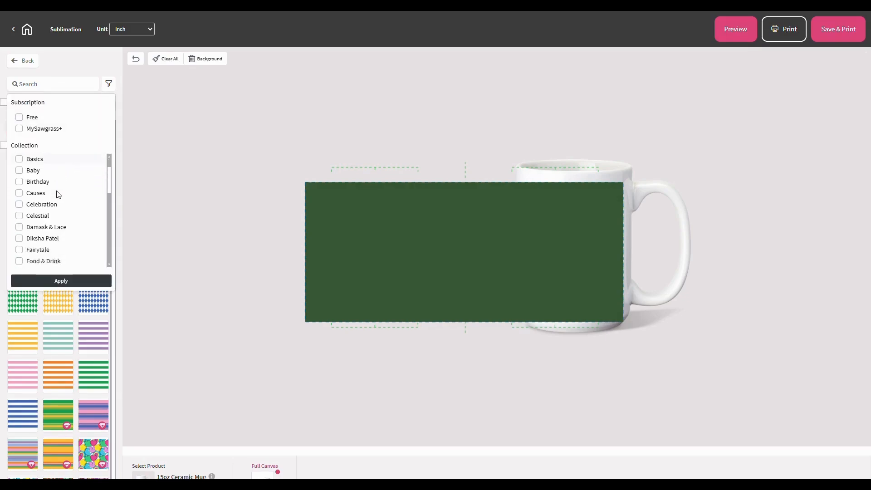
scroll(58, 194, down, 5)
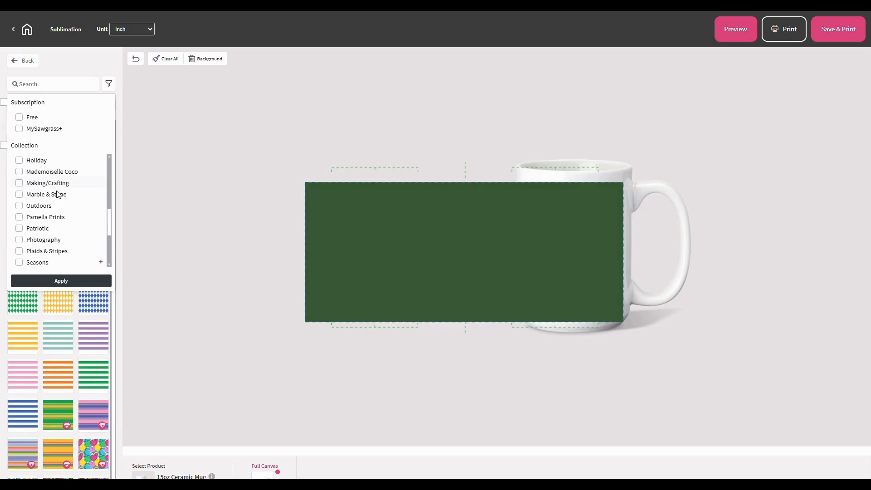
scroll(58, 194, down, 4)
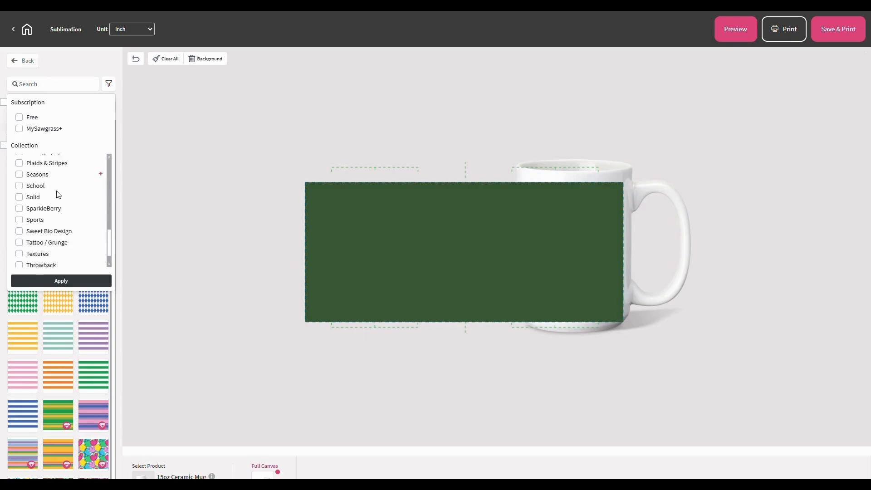
Close the pattern filter without applying it and pick the teal diamond pattern thumbnail
click(109, 88)
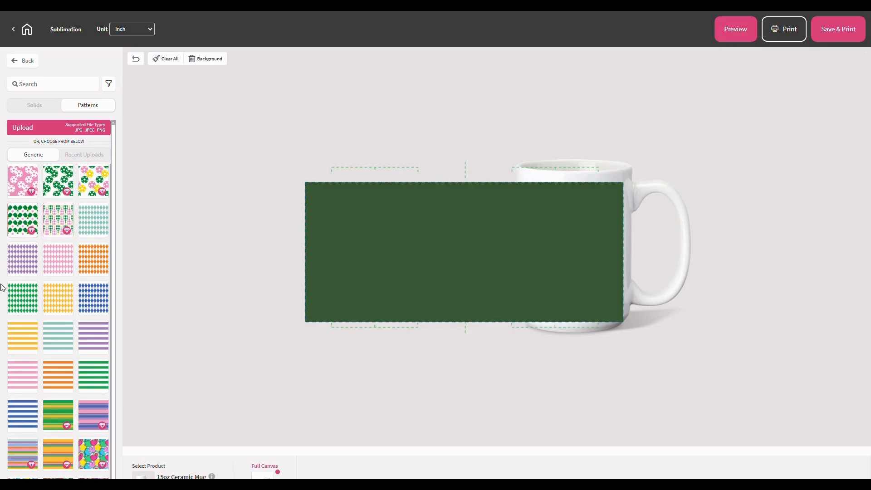
click(84, 215)
Exit full screen with F11 so the browser tabs and address bar reappear
key(F11)
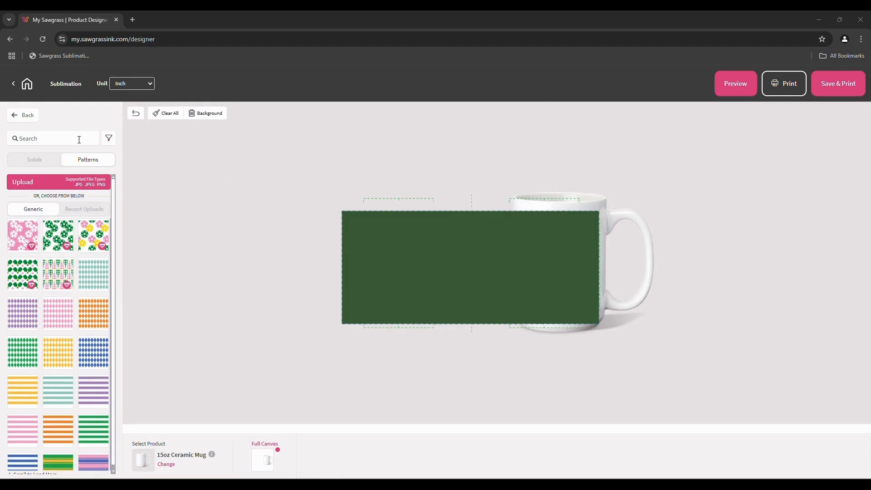
Go back to the main menu and open the Elements Graphics Library
click(26, 116)
click(43, 183)
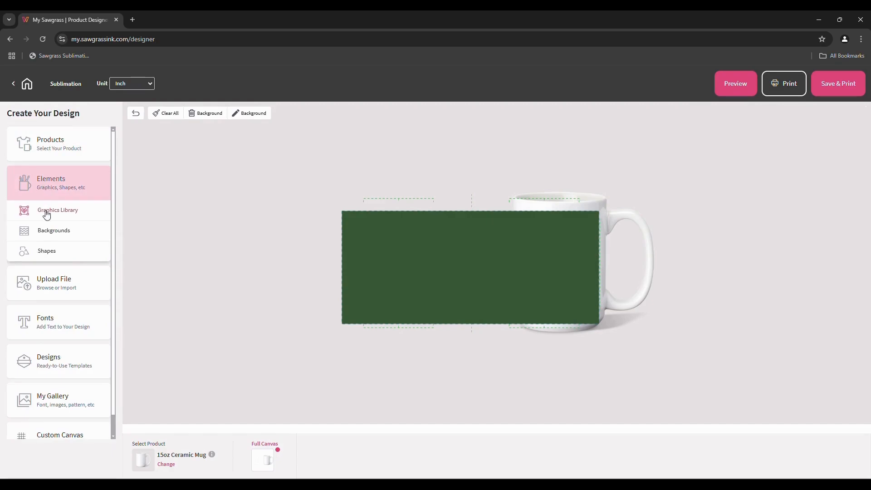
click(46, 213)
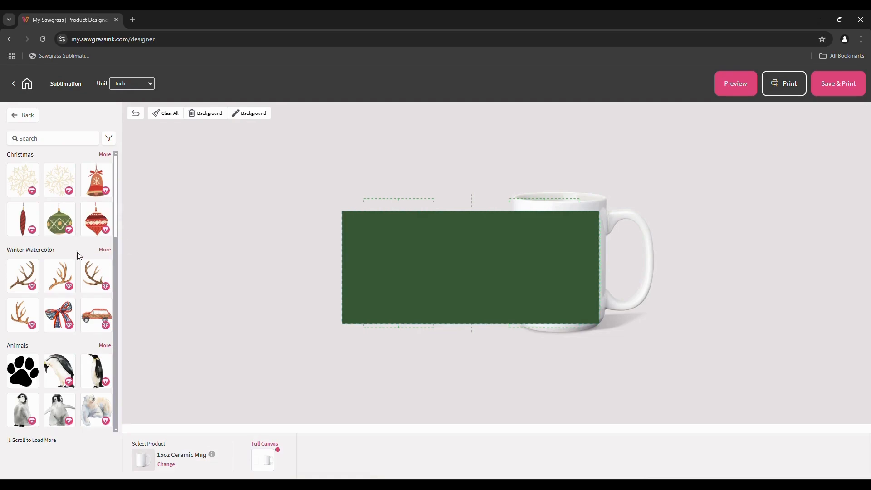
scroll(80, 257, down, 1)
scroll(79, 256, down, 5)
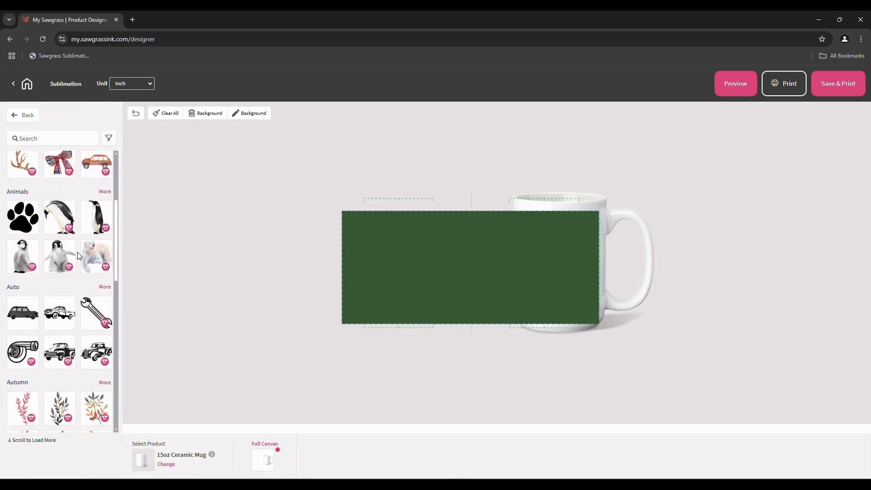
scroll(79, 256, down, 2)
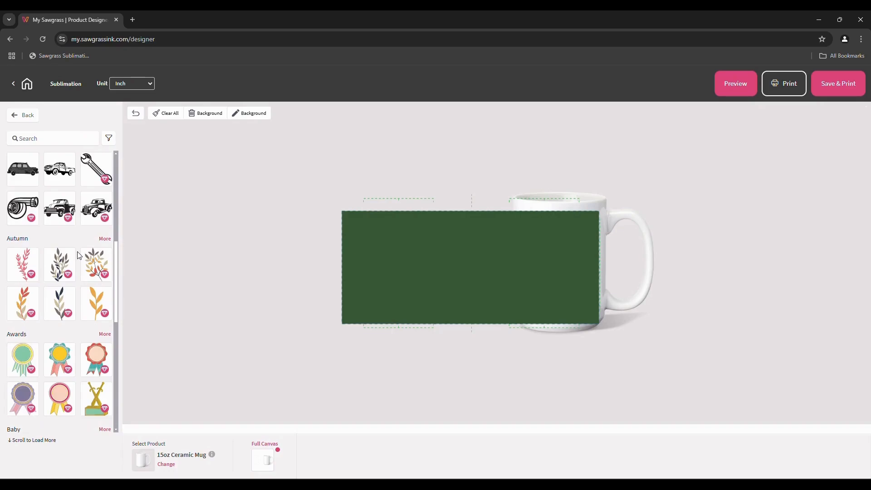
Filter graphics to free Christmas and Winter Watercolor items and browse the results
click(109, 141)
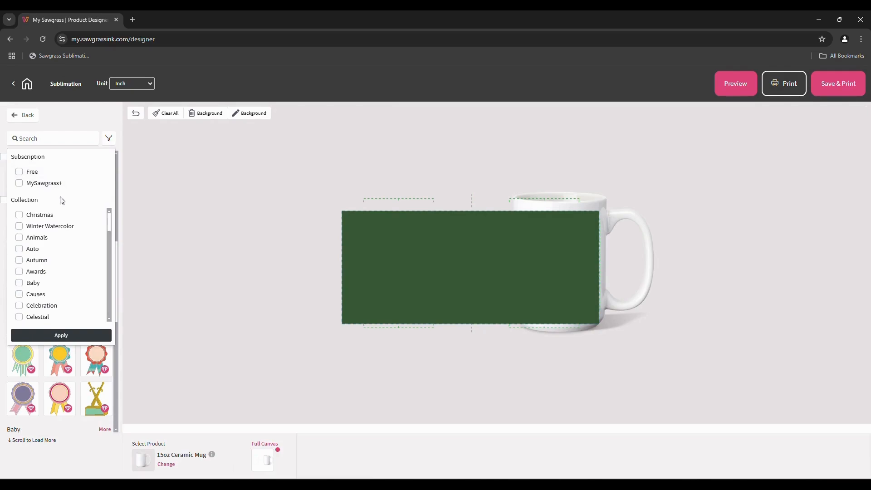
click(19, 216)
click(19, 227)
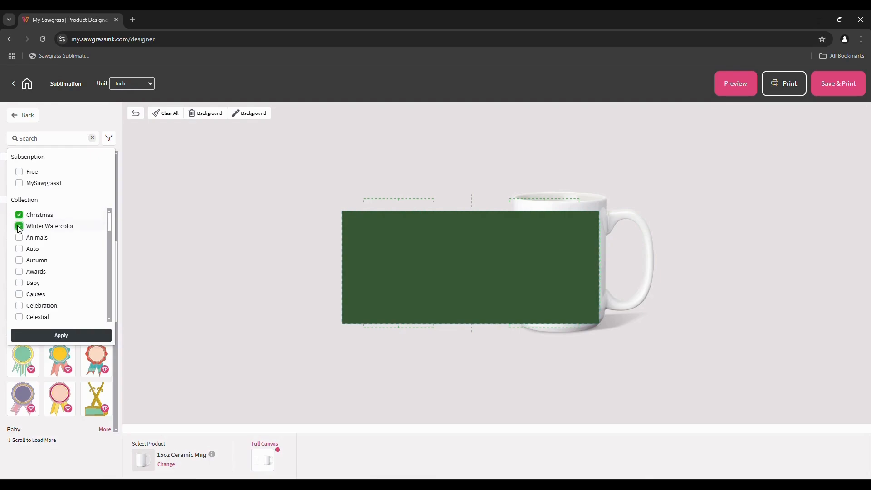
click(20, 173)
click(51, 336)
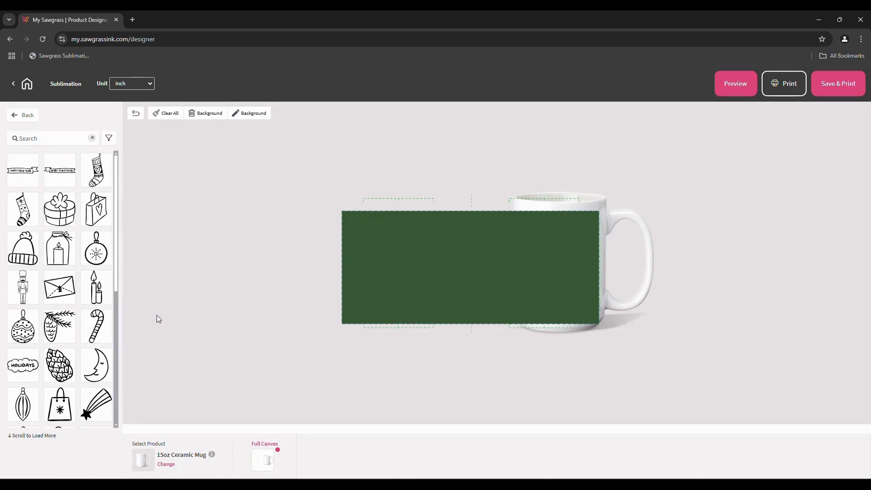
scroll(55, 330, down, 2)
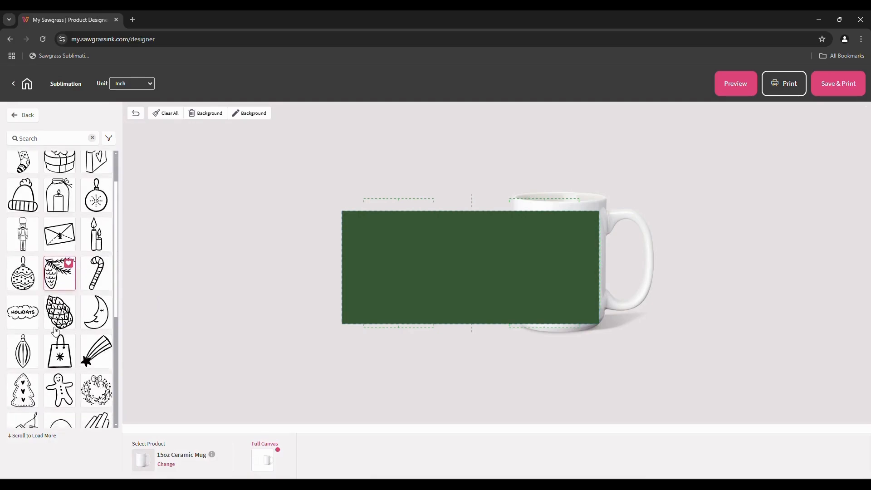
scroll(55, 330, down, 7)
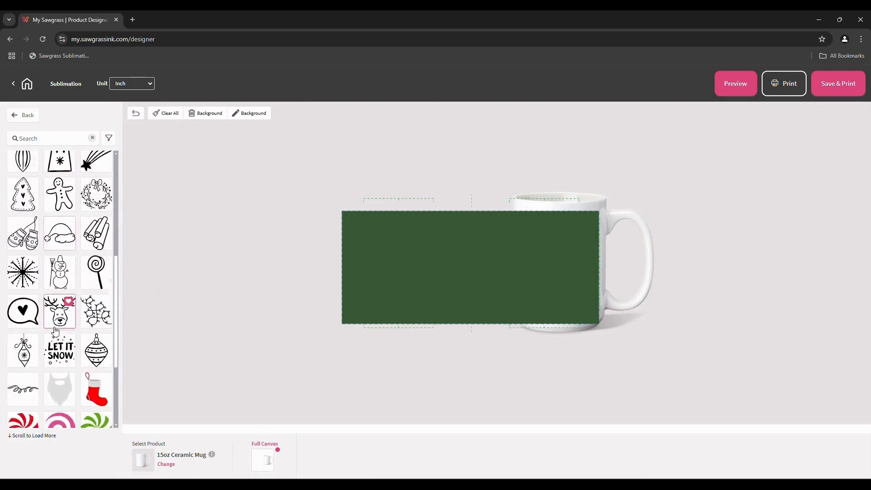
scroll(55, 330, down, 4)
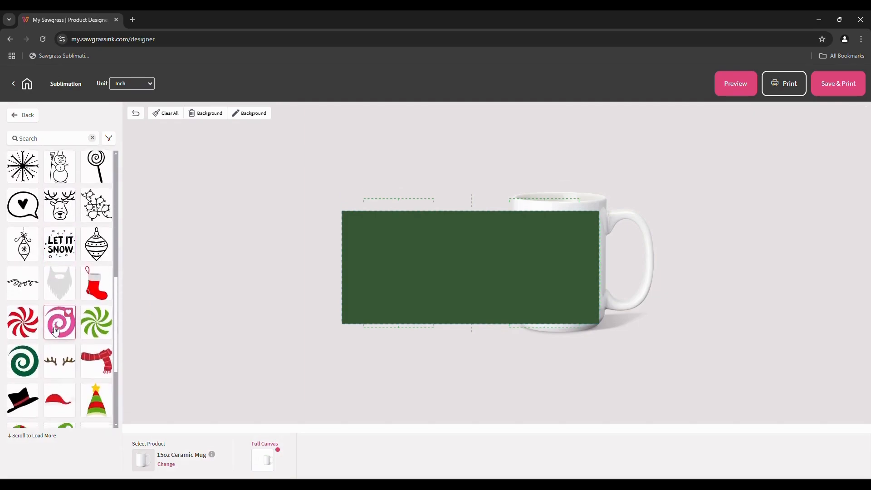
scroll(55, 331, down, 5)
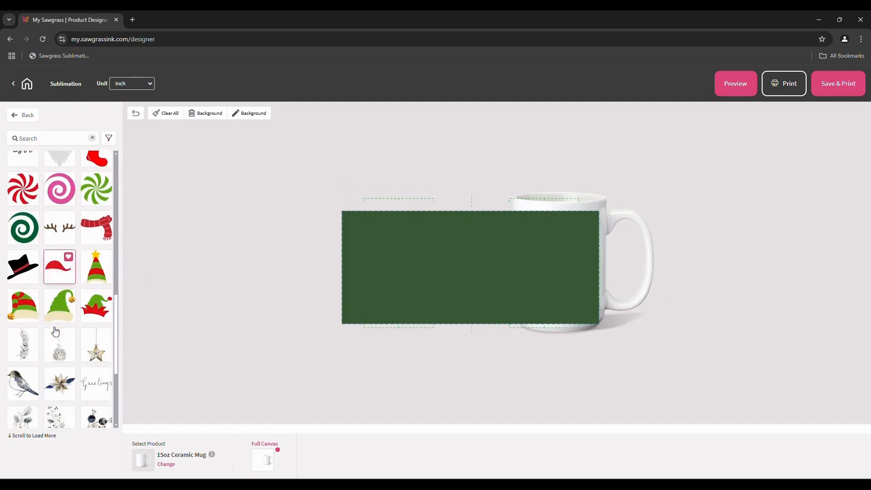
Add the elf hat clipart, then move, tilt and resize it to about 2.92 × 2.67 in
click(26, 309)
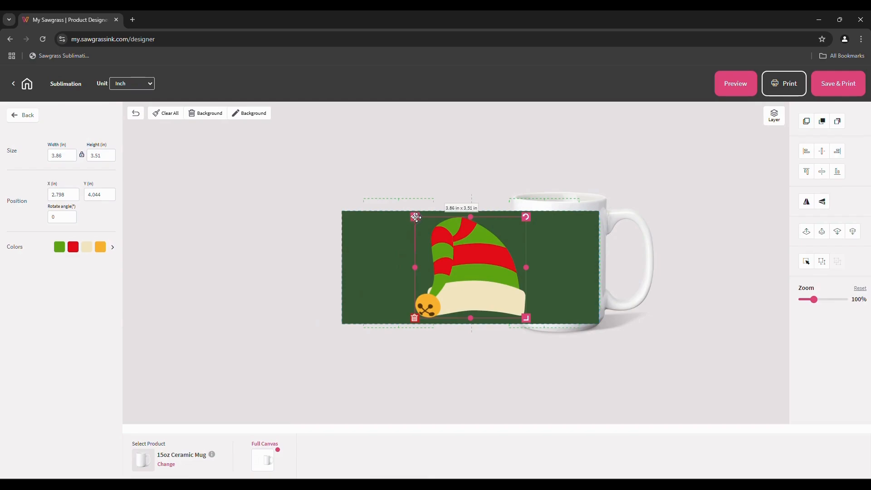
mouse_move(414, 217)
mouse_down()
mouse_move(371, 205)
mouse_move(323, 277)
mouse_move(353, 305)
mouse_move(464, 274)
mouse_move(472, 251)
mouse_move(445, 196)
mouse_move(385, 203)
mouse_move(417, 216)
mouse_up()
drag(525, 214, 505, 235)
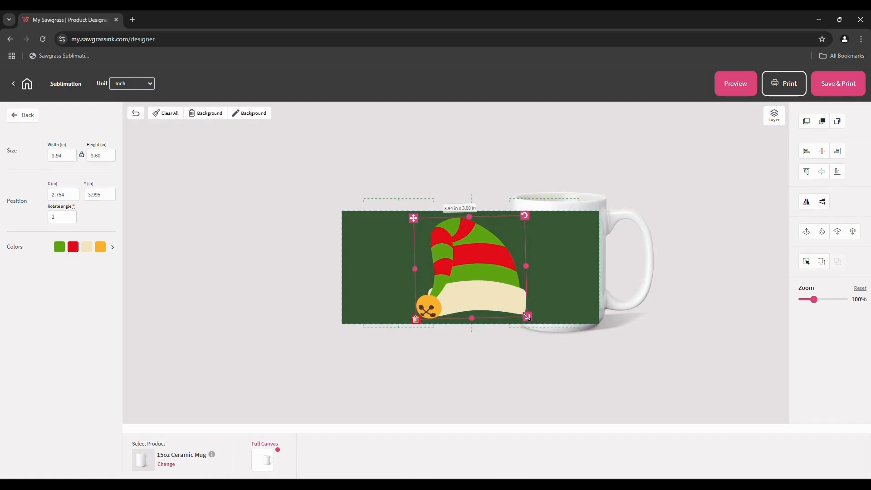
drag(528, 316, 512, 303)
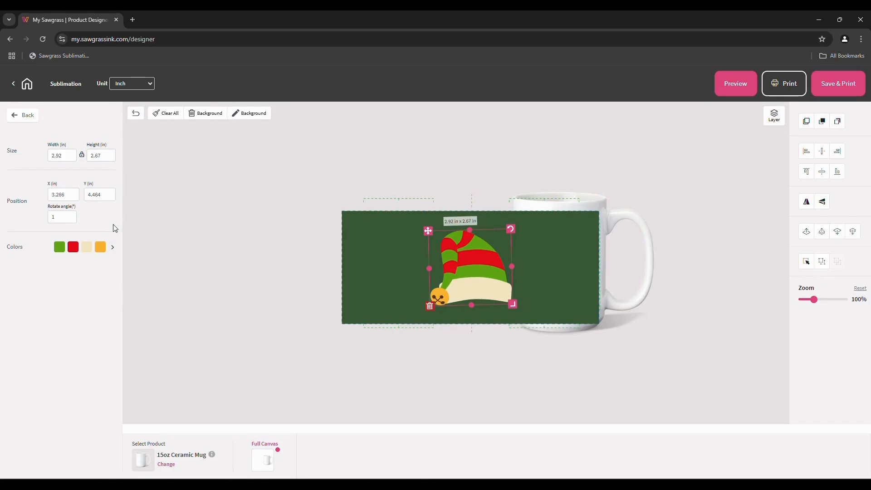
Recolour the elf hat's cream brim to white, then delete the hat from the mug
click(112, 248)
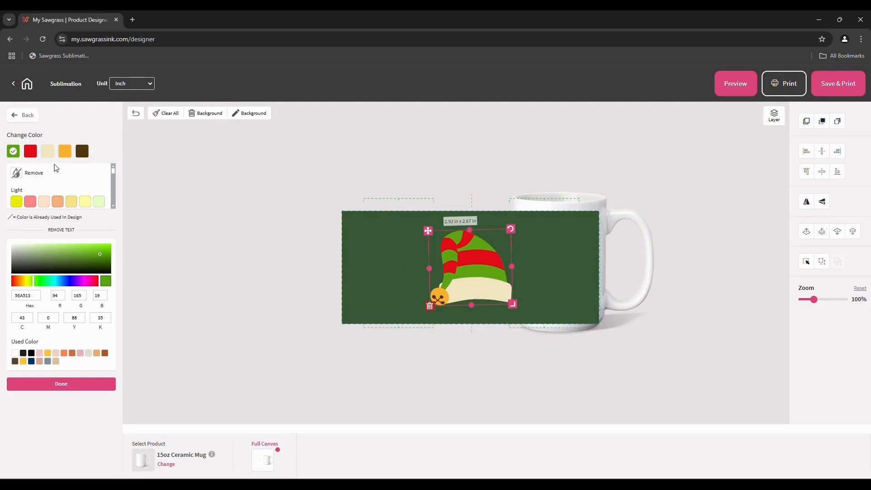
click(47, 153)
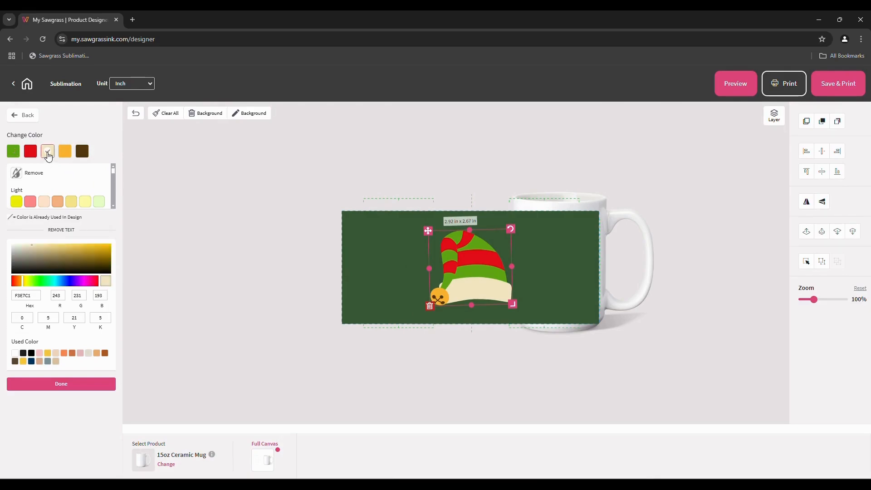
scroll(108, 174, down, 5)
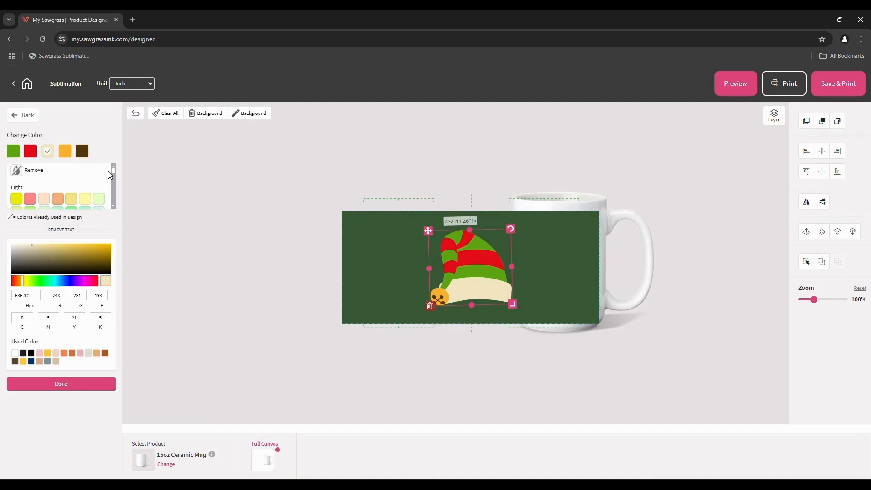
scroll(110, 174, down, 6)
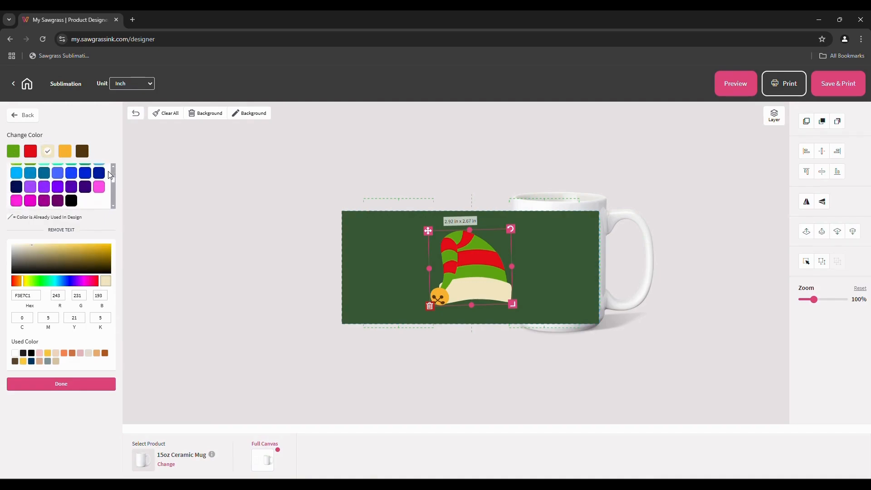
scroll(108, 171, down, 2)
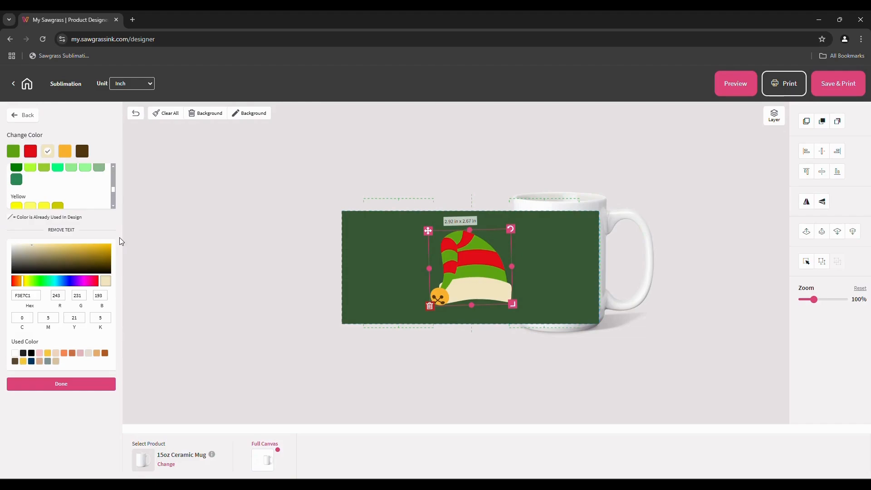
scroll(88, 181, up, 5)
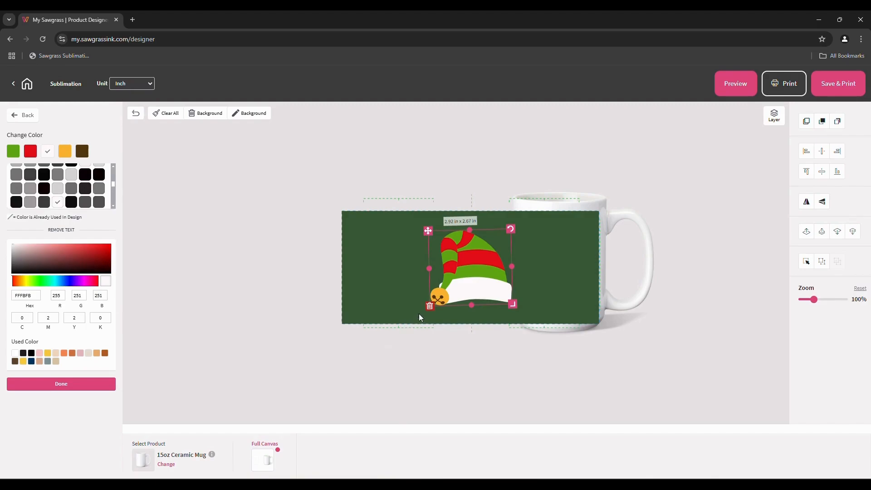
click(429, 307)
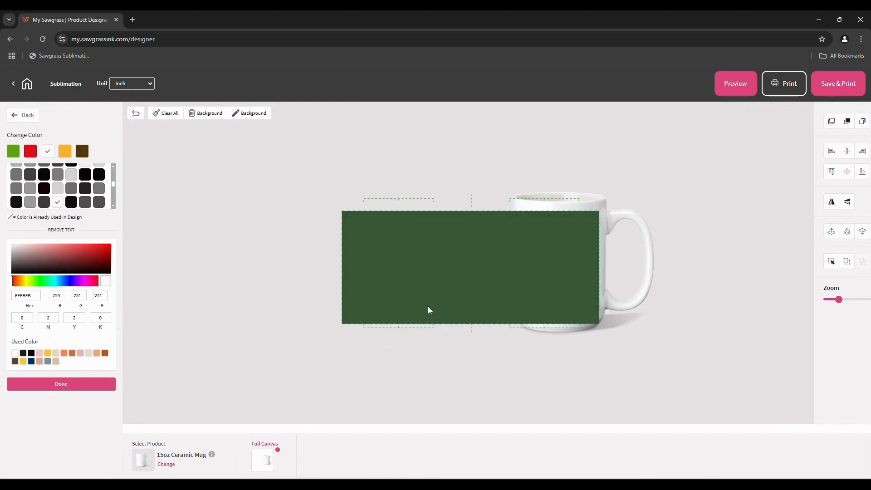
Add the Basics circle shape from Elements > Shapes, covering the mug at 9 × 9 in
click(172, 243)
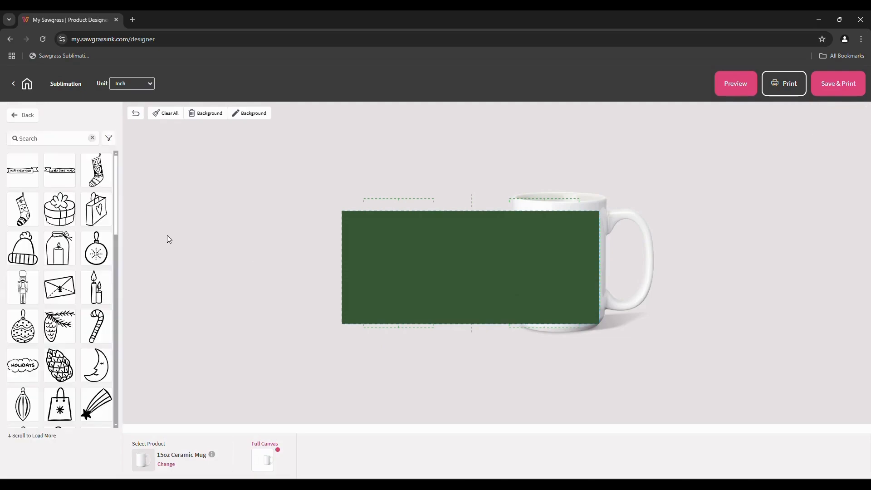
click(22, 116)
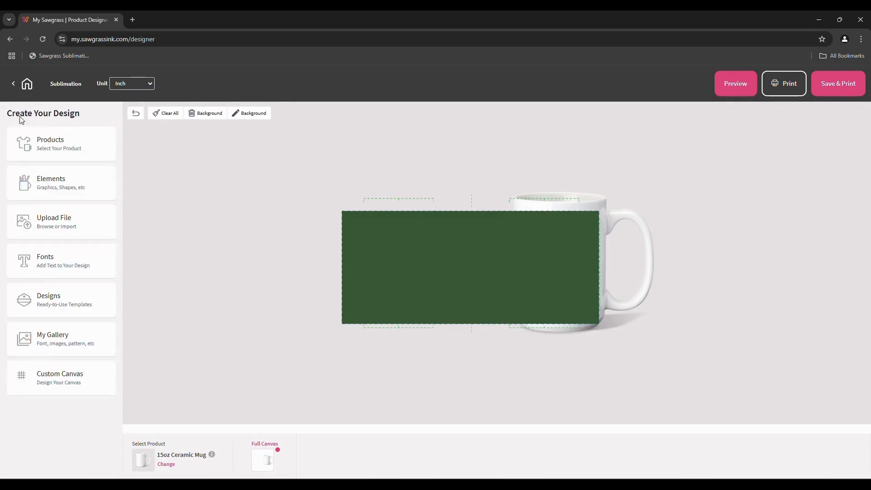
click(75, 190)
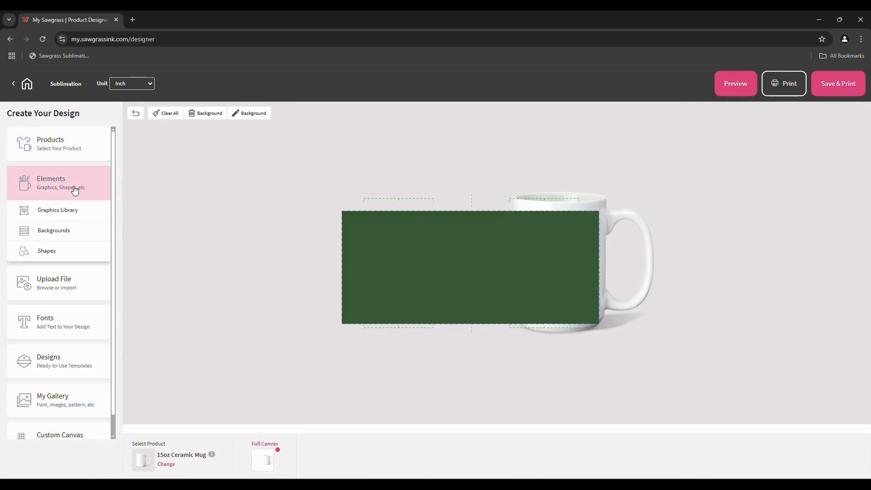
click(45, 254)
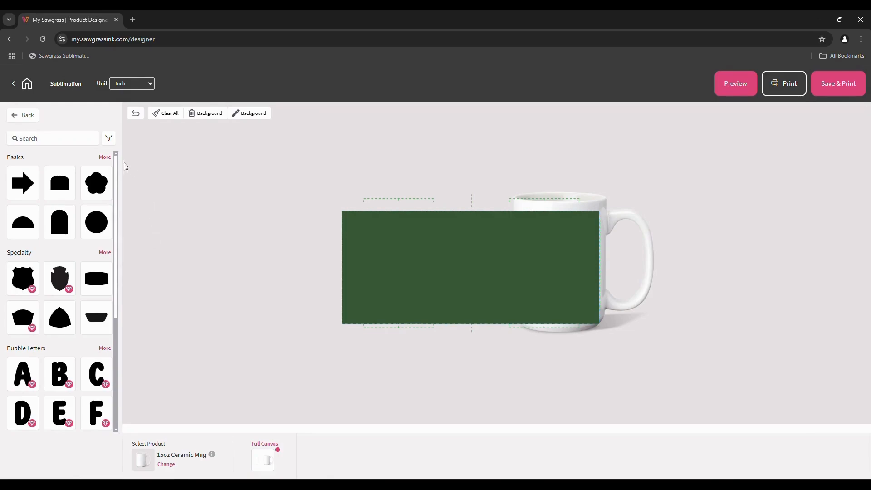
click(104, 157)
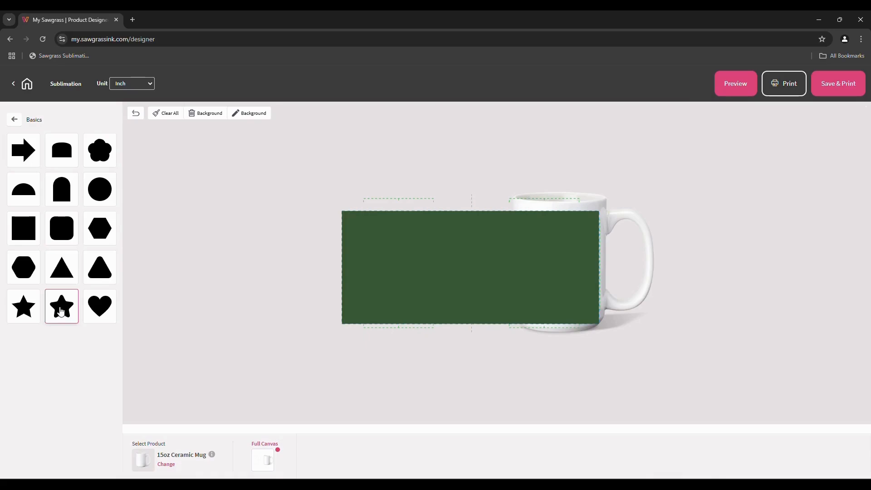
click(100, 191)
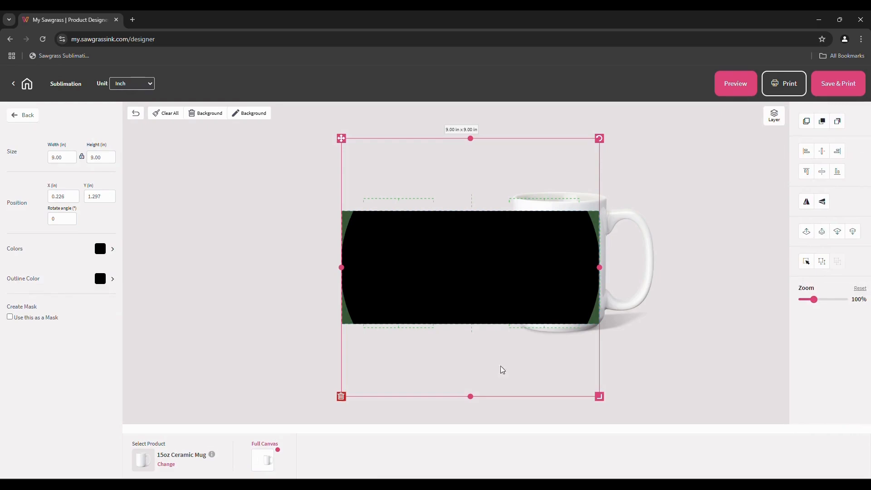
Shrink the black circle to 2.50 × 2.50 in near the canvas centre
drag(599, 397, 466, 215)
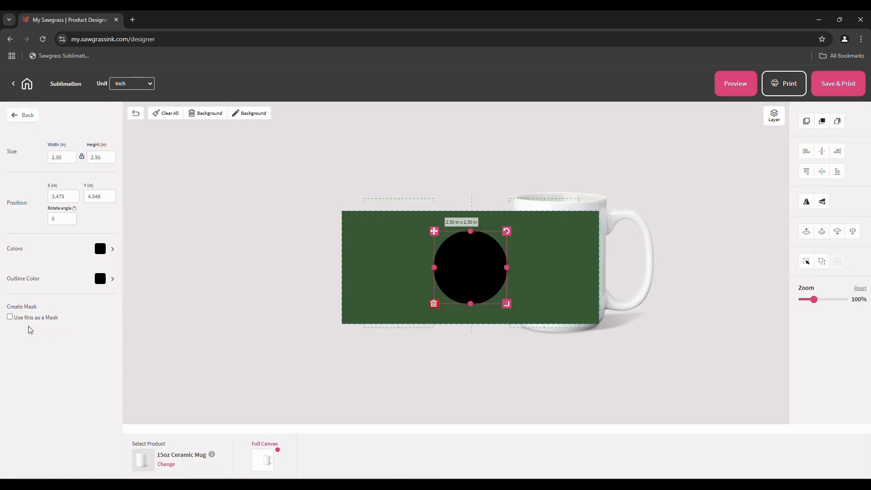
Make the circle a mask and fill it with the Barley 2 image from Pictures
click(10, 317)
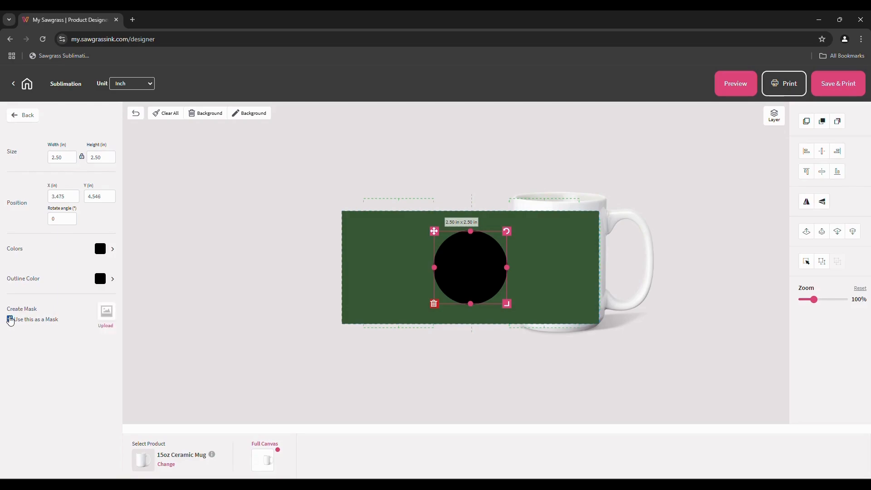
click(104, 326)
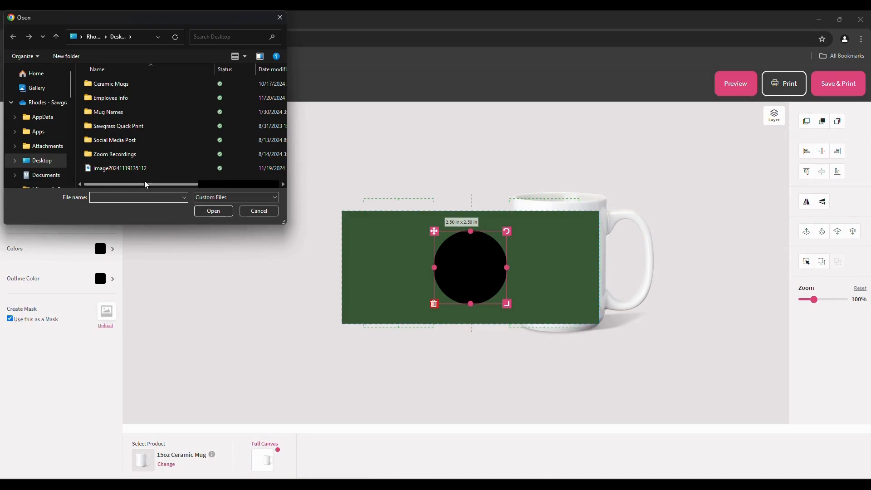
scroll(146, 142, right, 1)
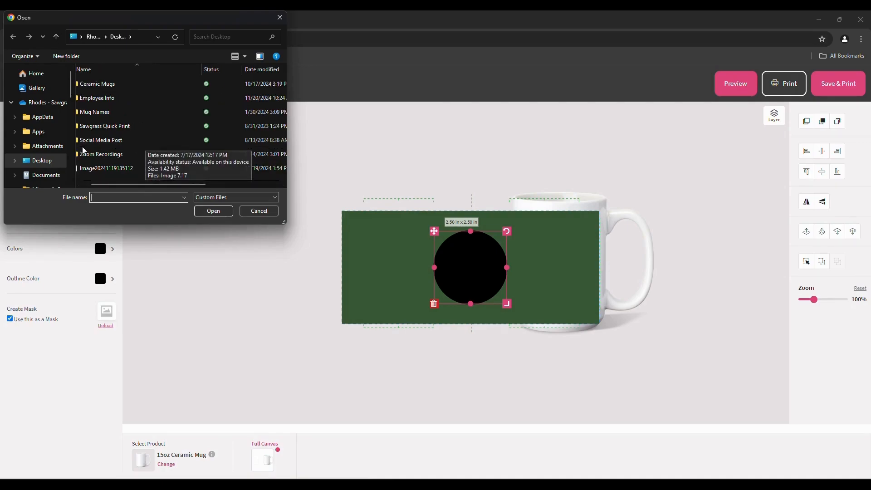
scroll(49, 151, down, 1)
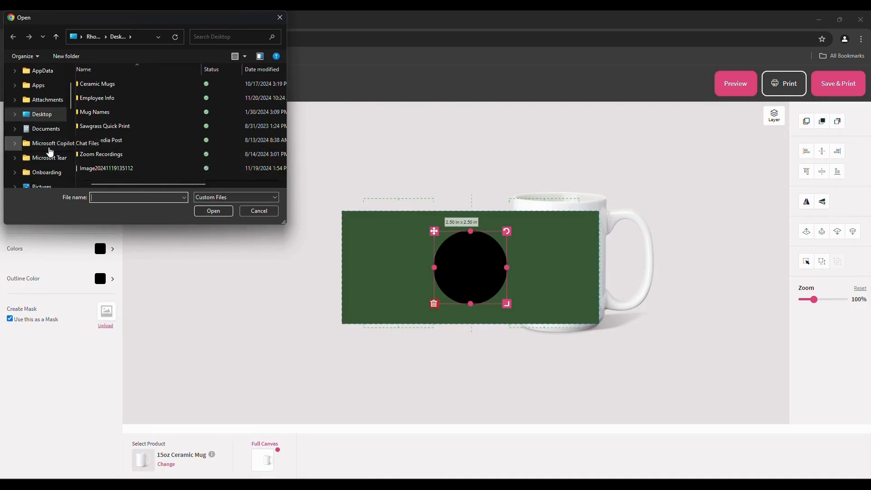
scroll(50, 151, down, 1)
click(44, 146)
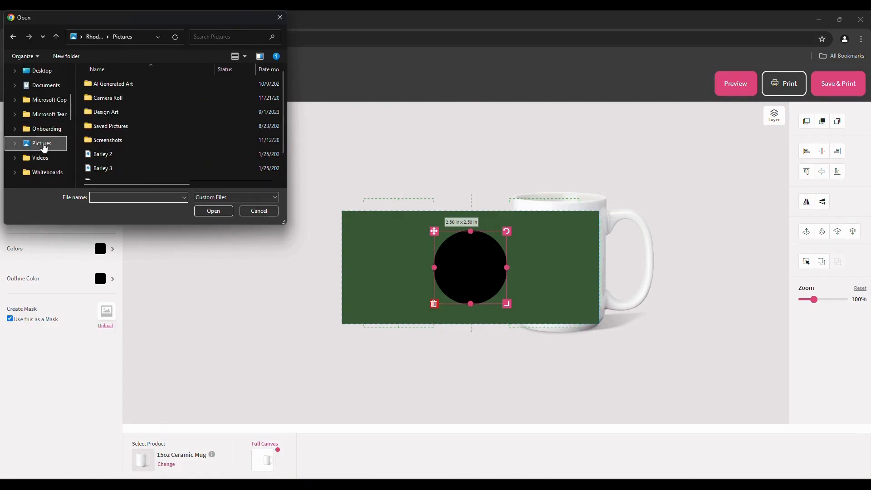
click(98, 154)
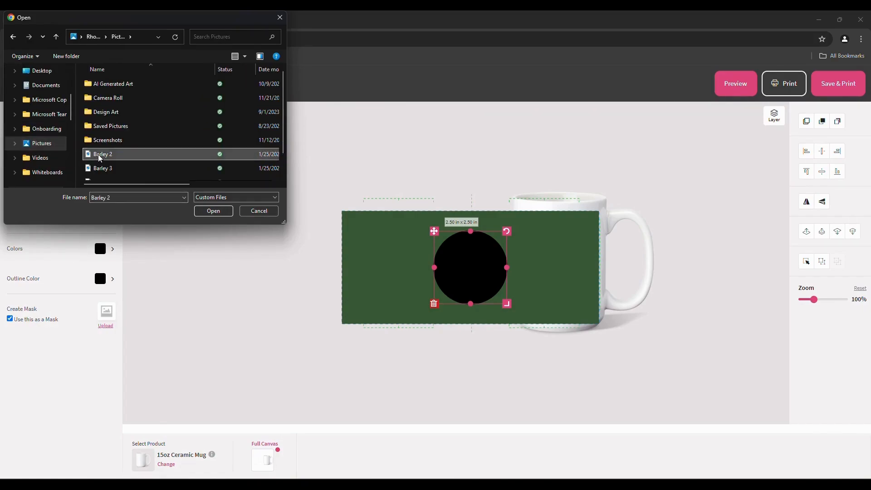
click(205, 211)
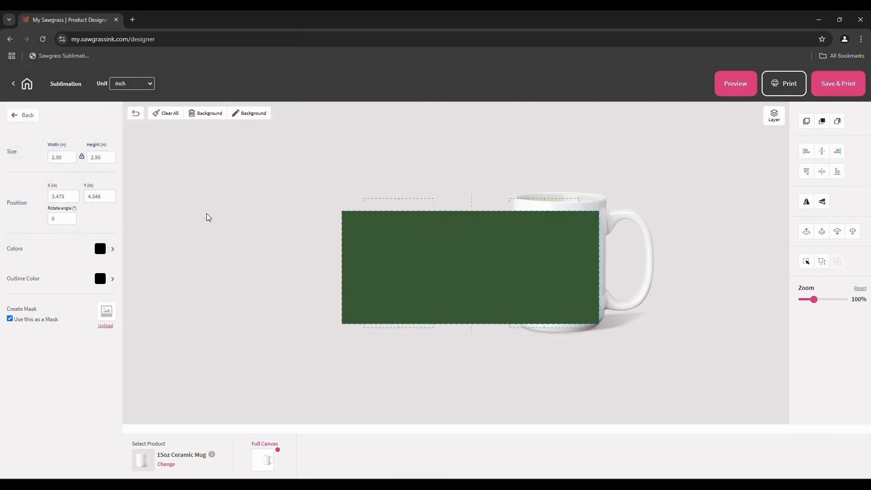
Nudge the dog photo right, down and left within its circle mask
click(304, 337)
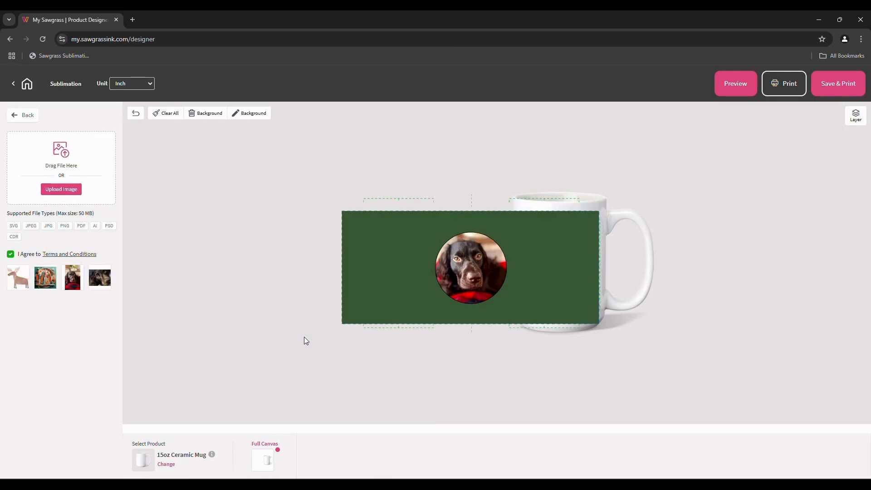
click(463, 293)
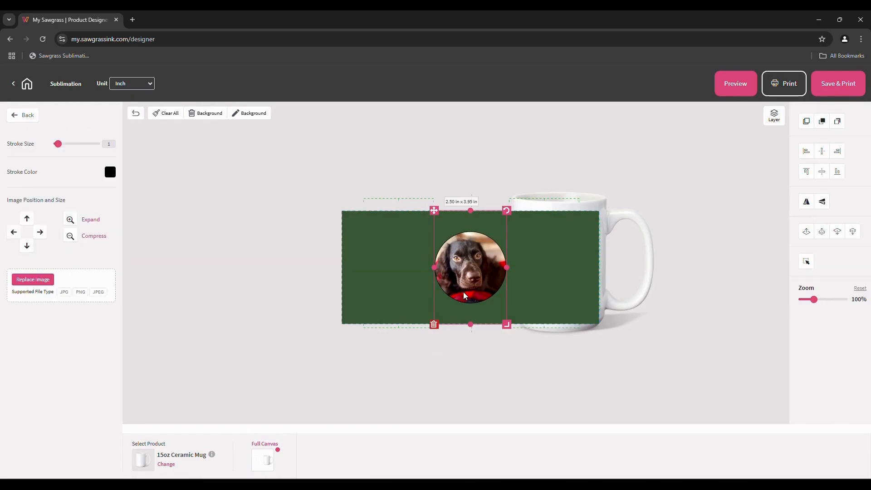
click(40, 235)
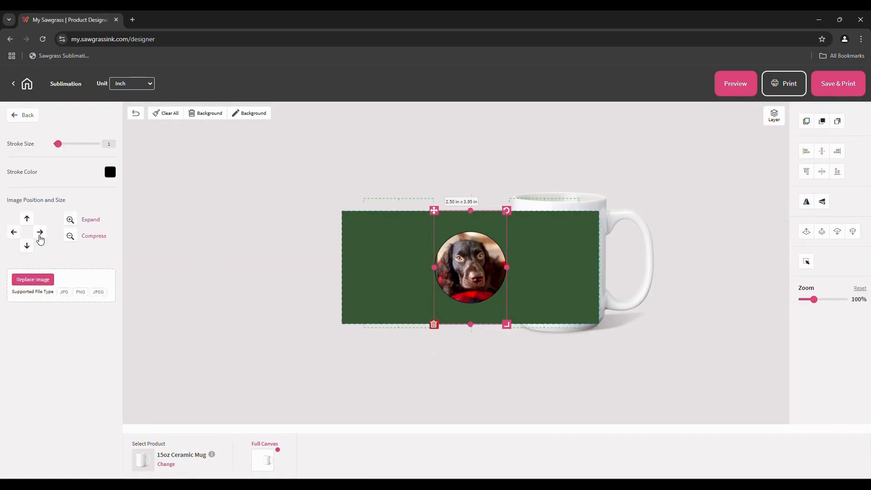
click(26, 247)
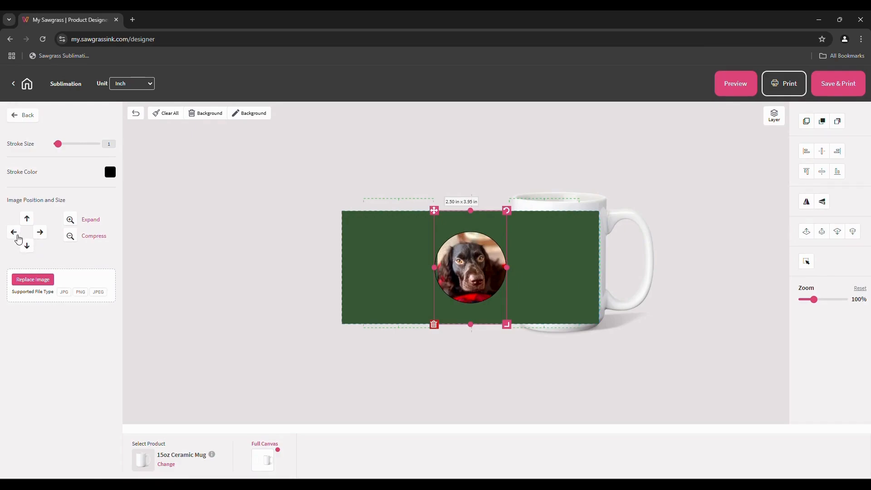
click(15, 236)
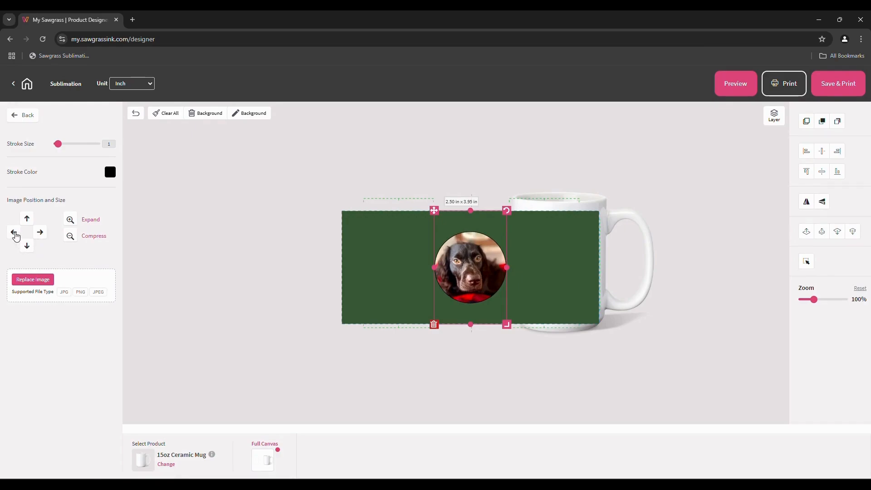
Expand, then compress the photo inside the circle, and delete it from the mug
click(70, 221)
click(70, 221)
click(71, 223)
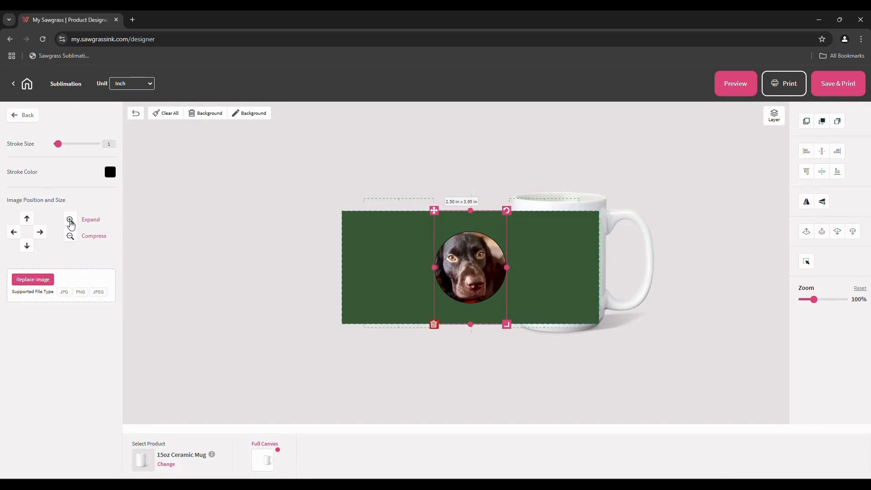
click(71, 237)
click(71, 240)
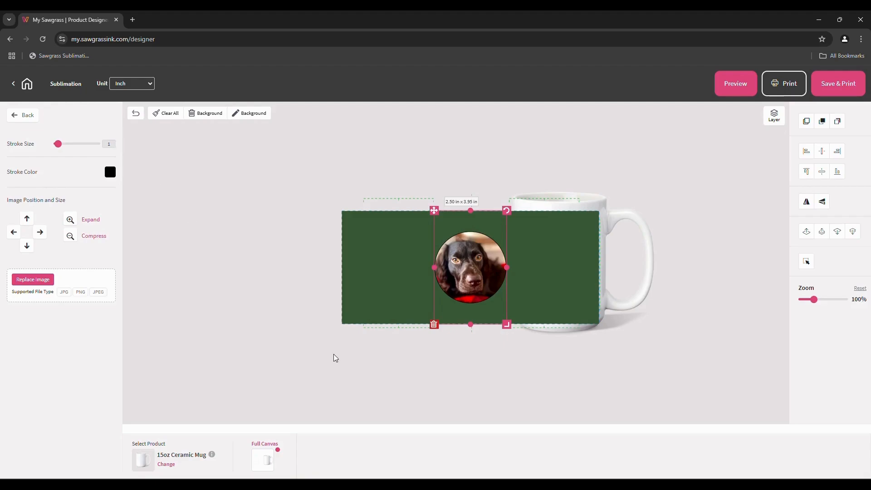
click(434, 324)
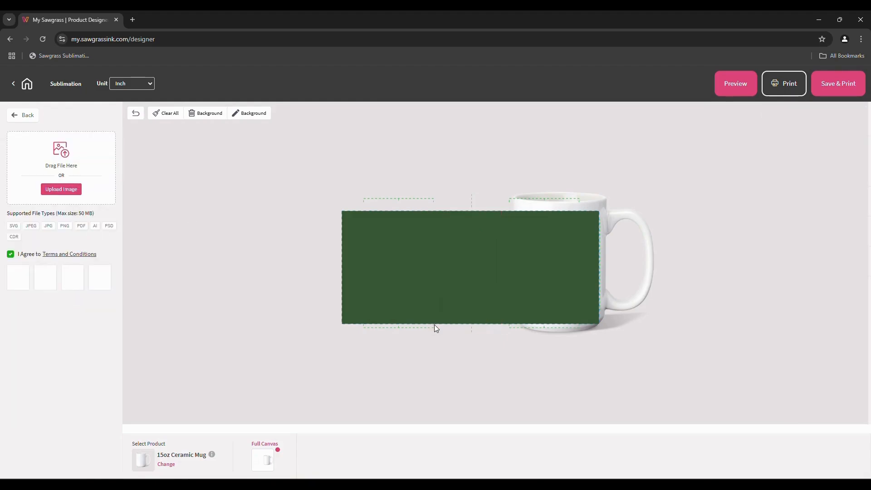
Browse the Specialty and other shape categories, returning to Create Your Design without adding any
click(26, 114)
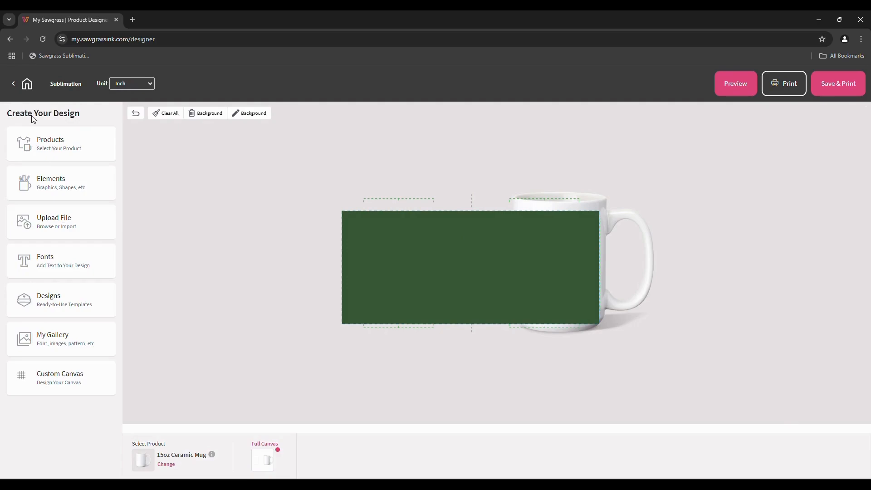
click(99, 184)
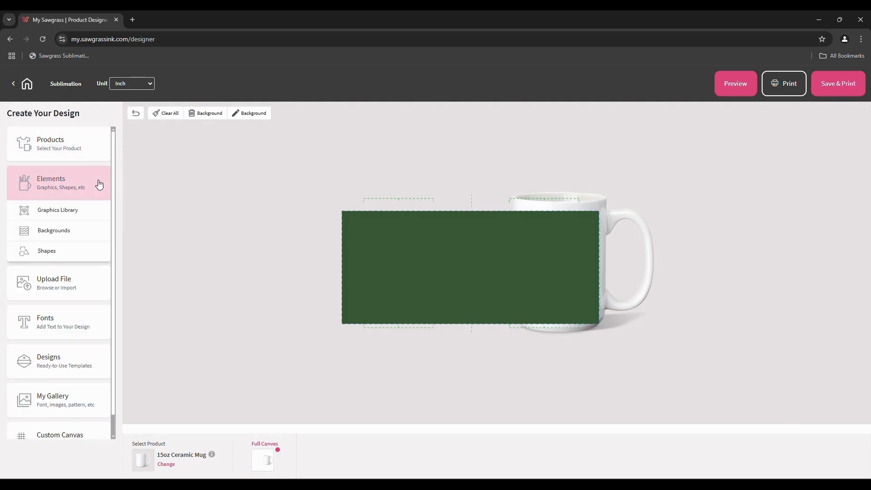
click(55, 252)
click(103, 253)
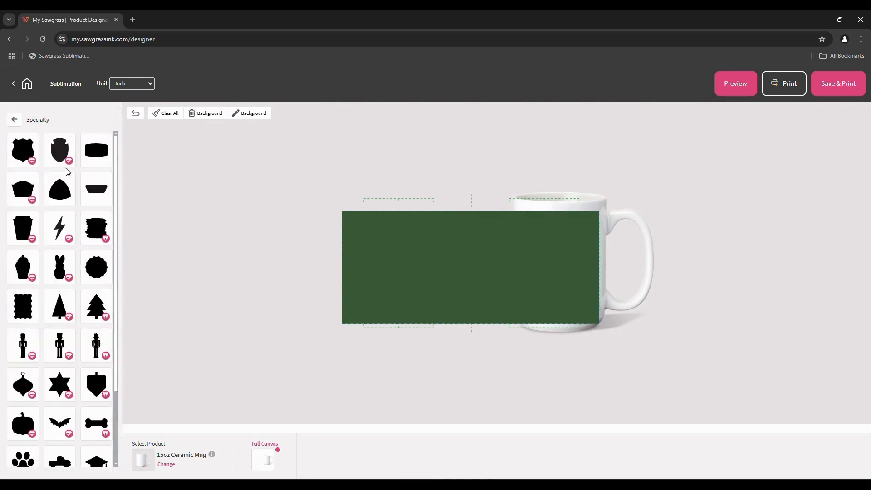
scroll(56, 308, down, 2)
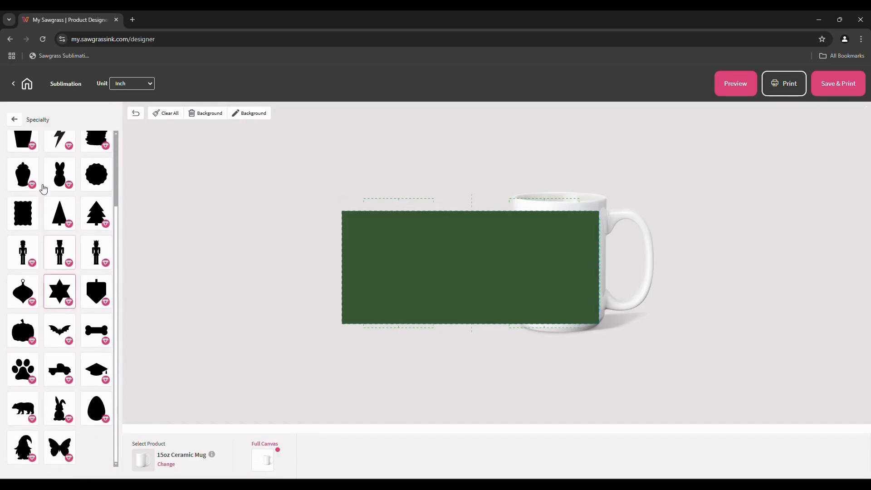
click(14, 121)
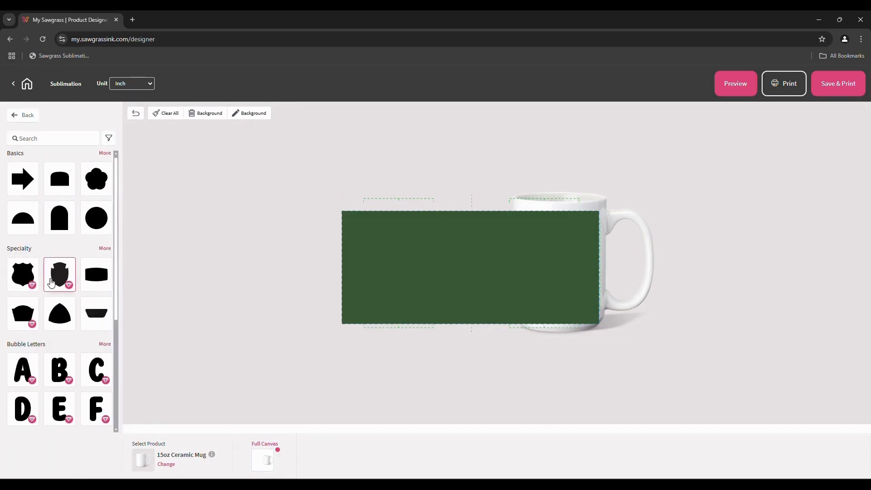
scroll(54, 277, down, 3)
scroll(51, 282, down, 2)
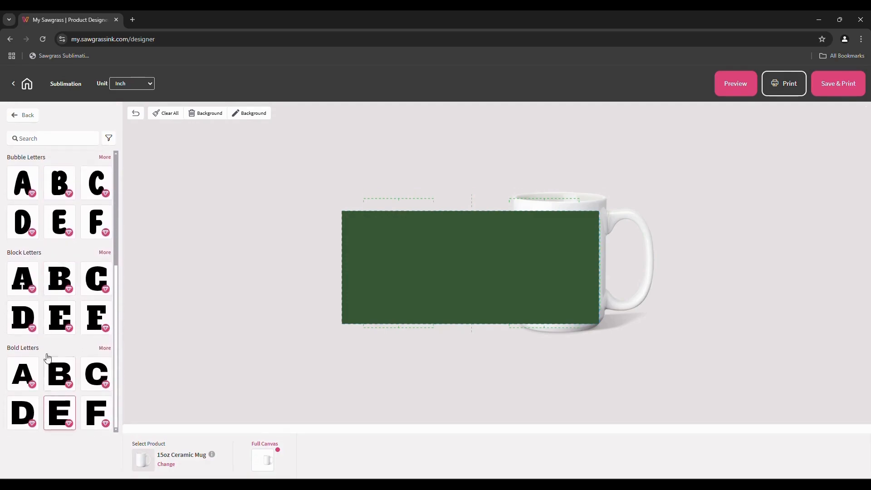
click(29, 116)
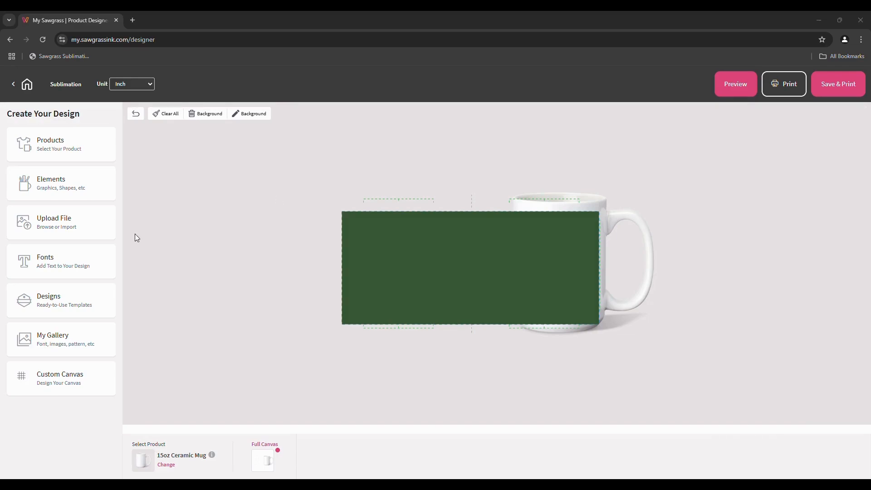
Upload Barley 2 from Pictures into the Test category, then delete the placed photo
click(60, 237)
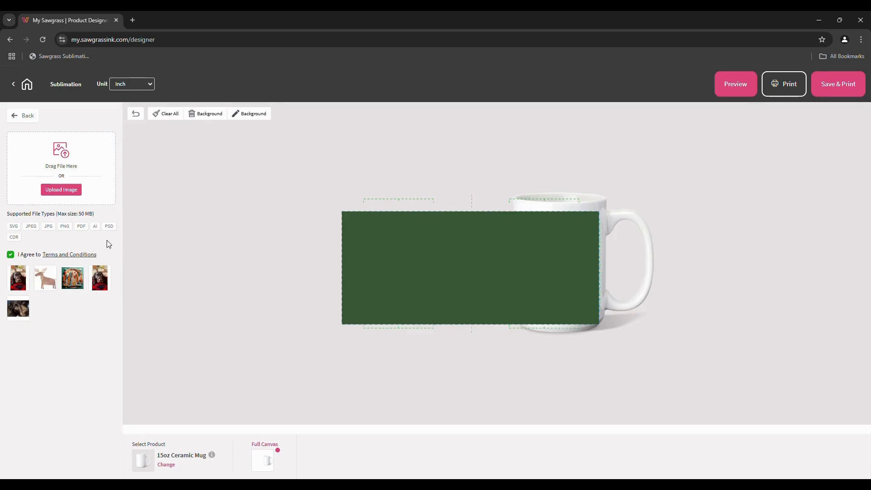
click(58, 196)
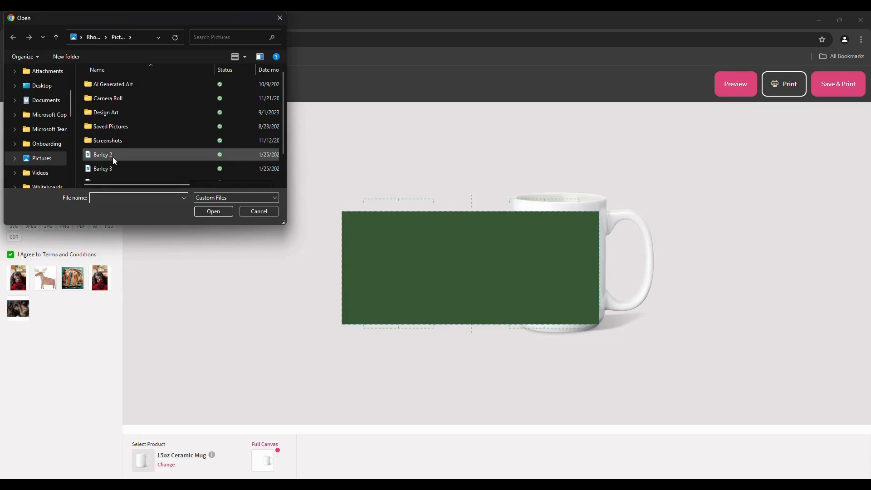
click(113, 160)
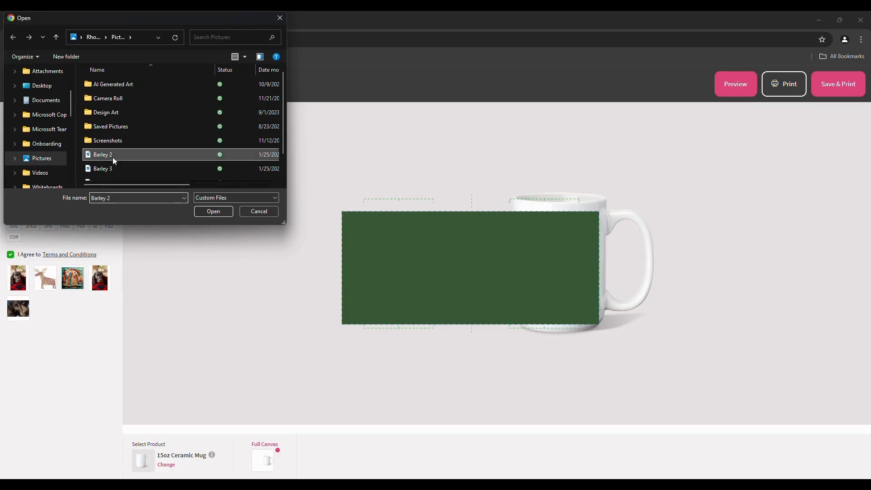
click(211, 211)
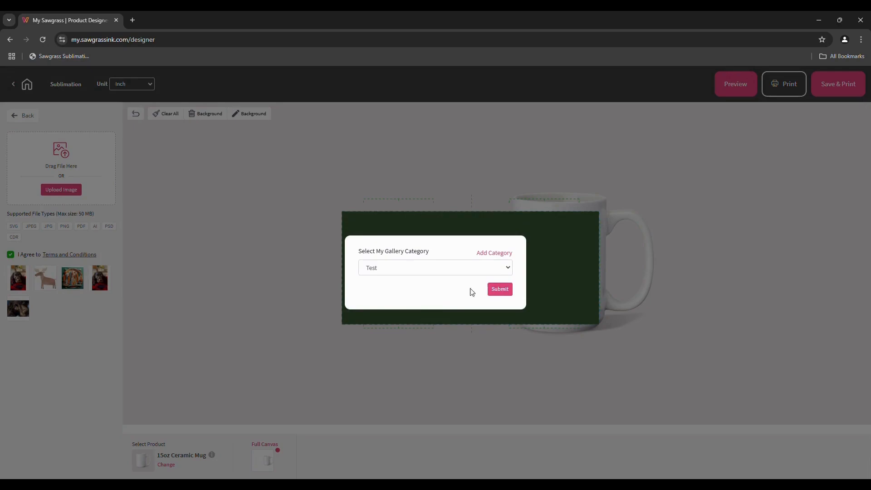
click(500, 289)
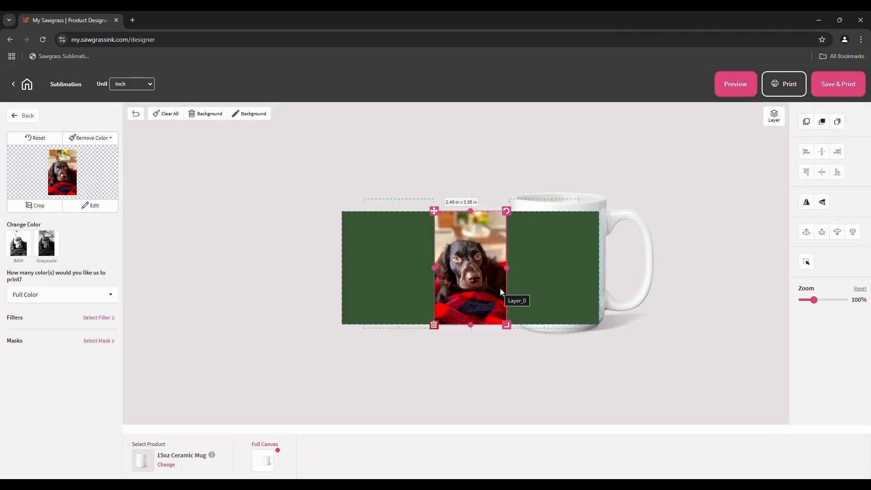
click(434, 325)
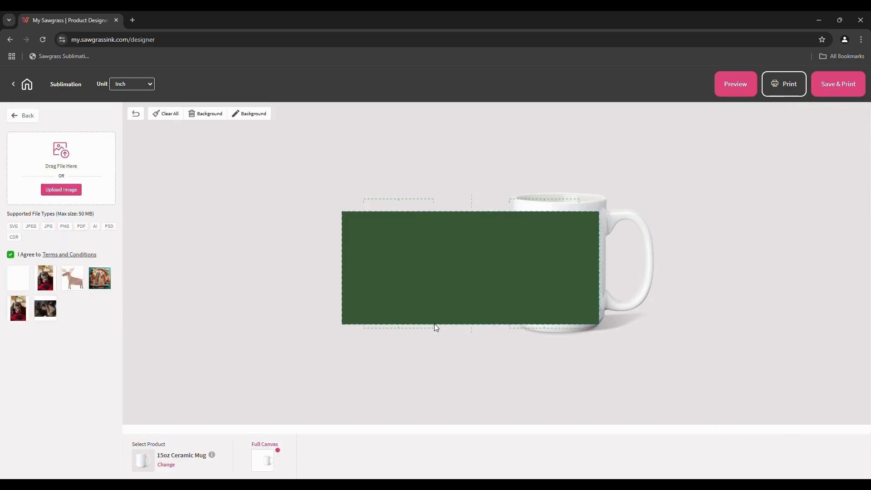
Add the text 'Winter' in black at size 70, centred on the mug
click(17, 116)
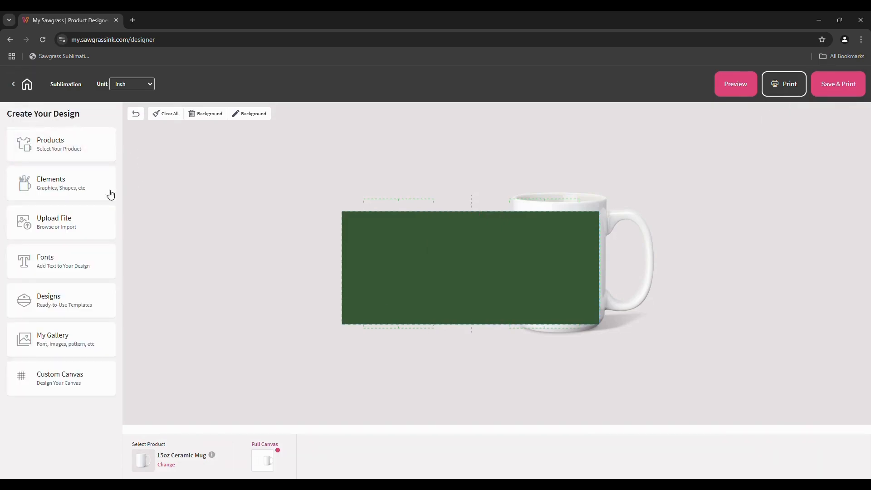
click(98, 272)
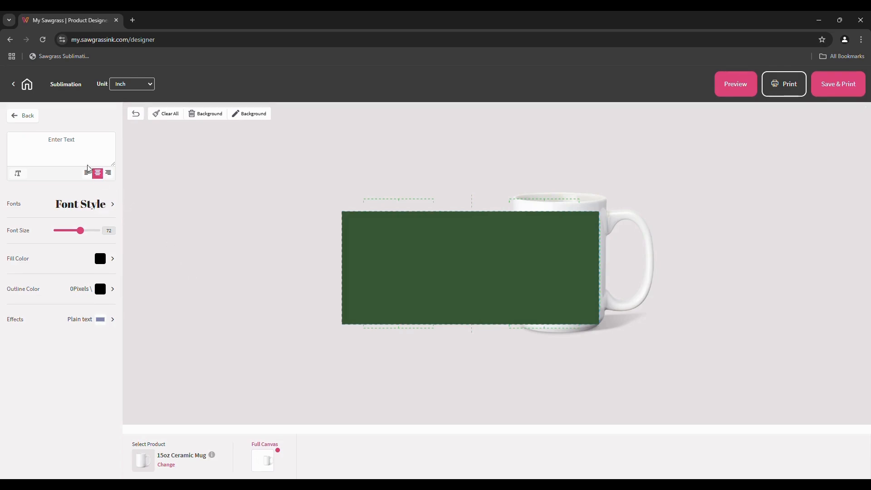
click(66, 148)
text(Winter)
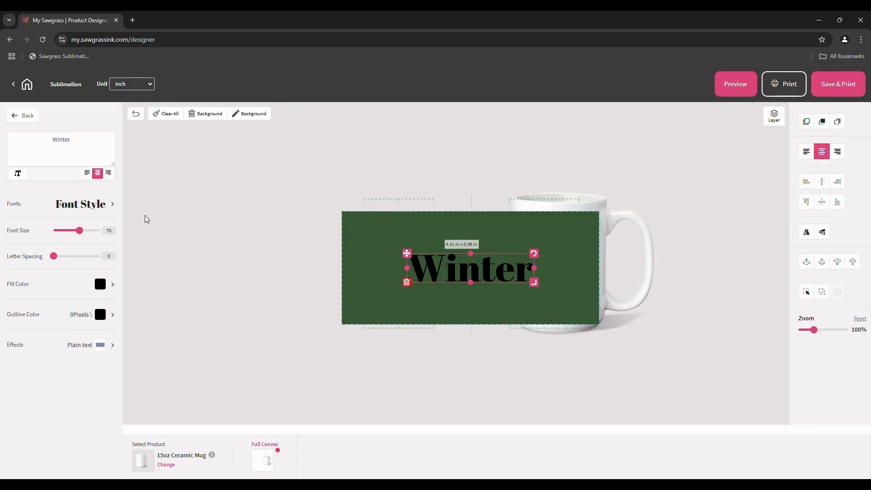
Switch the Winter text to the Courgette font, then show the Favorite fonts list
click(92, 208)
scroll(71, 271, down, 2)
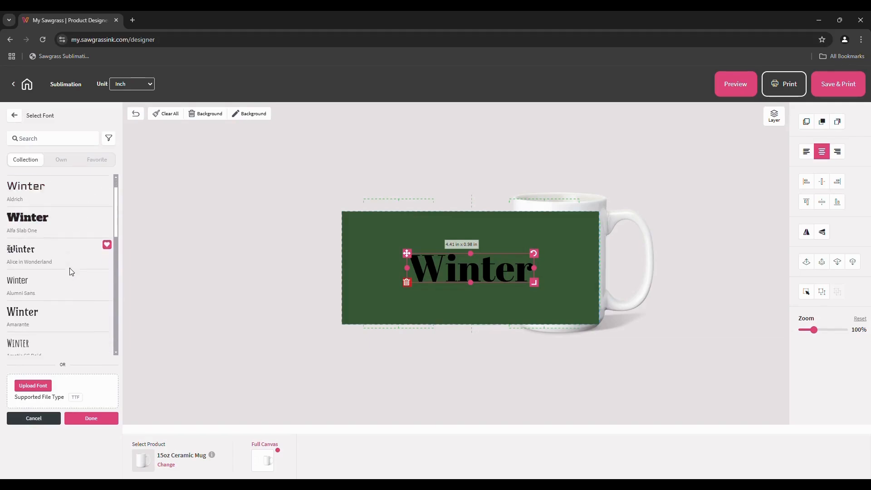
scroll(71, 271, down, 5)
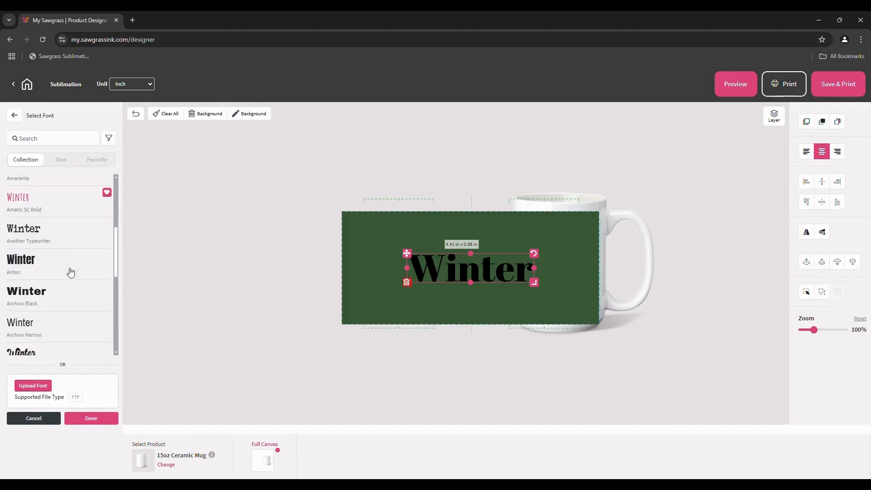
scroll(70, 271, down, 5)
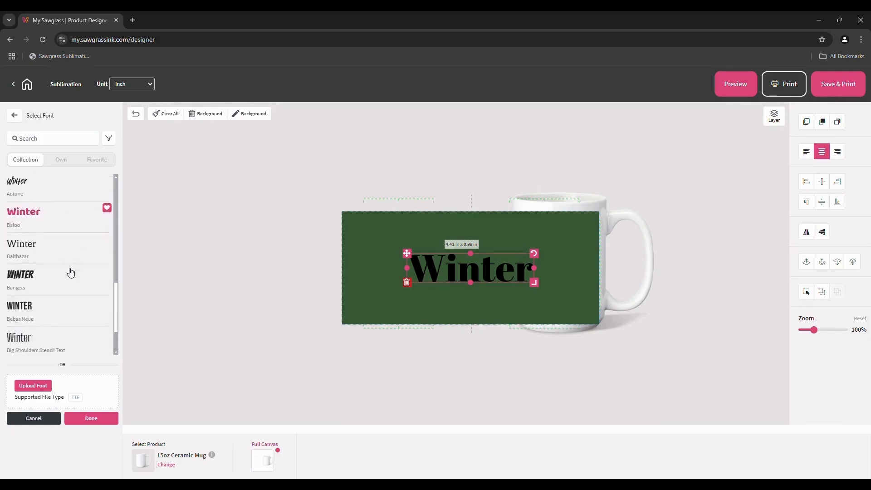
scroll(71, 271, down, 5)
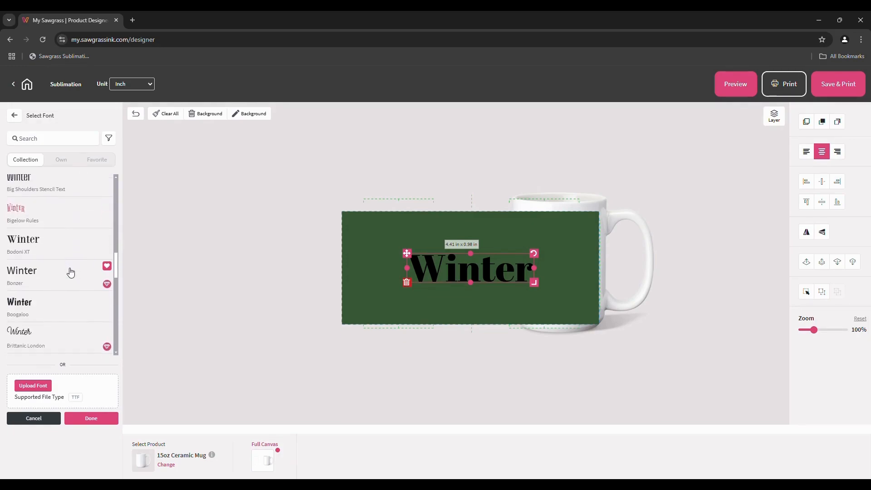
scroll(71, 271, down, 5)
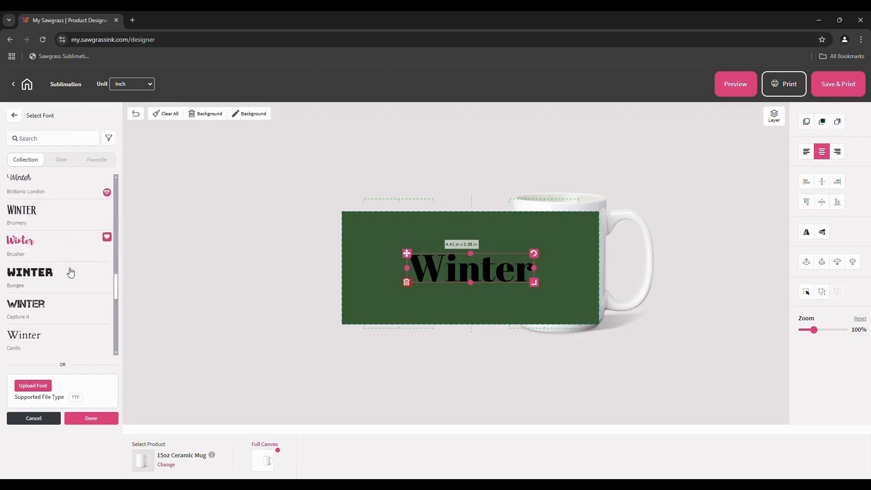
scroll(70, 271, down, 5)
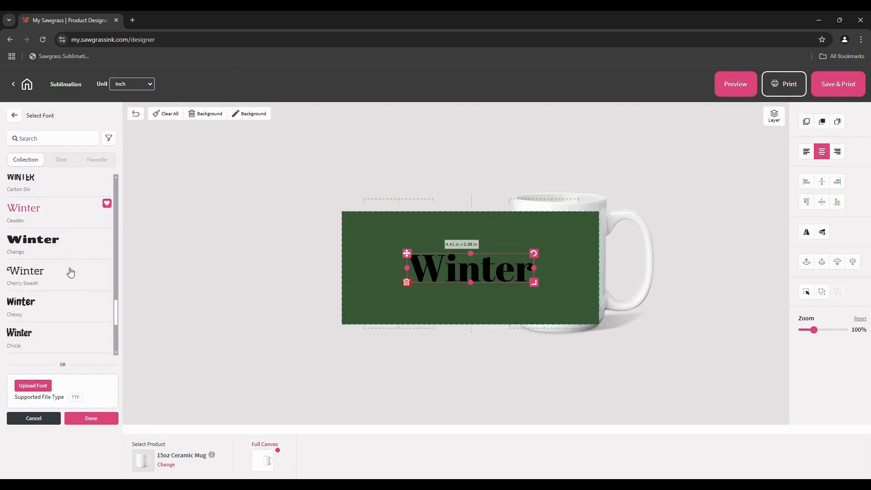
scroll(70, 272, down, 5)
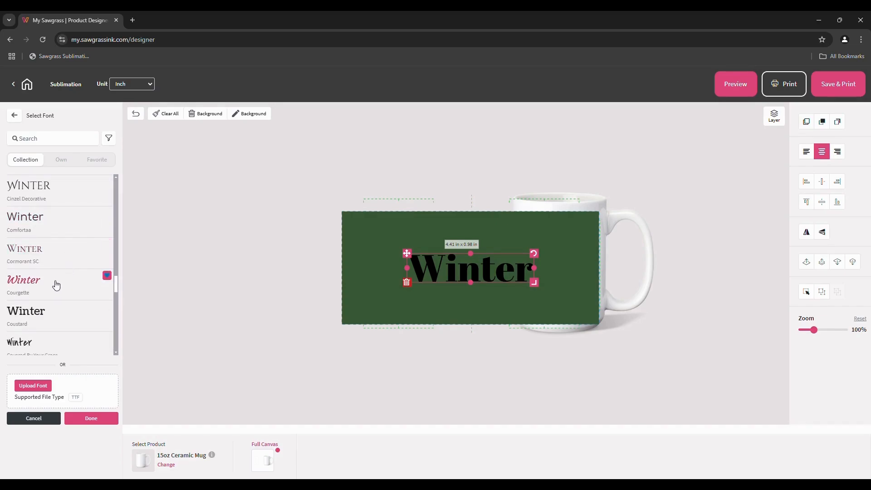
click(27, 284)
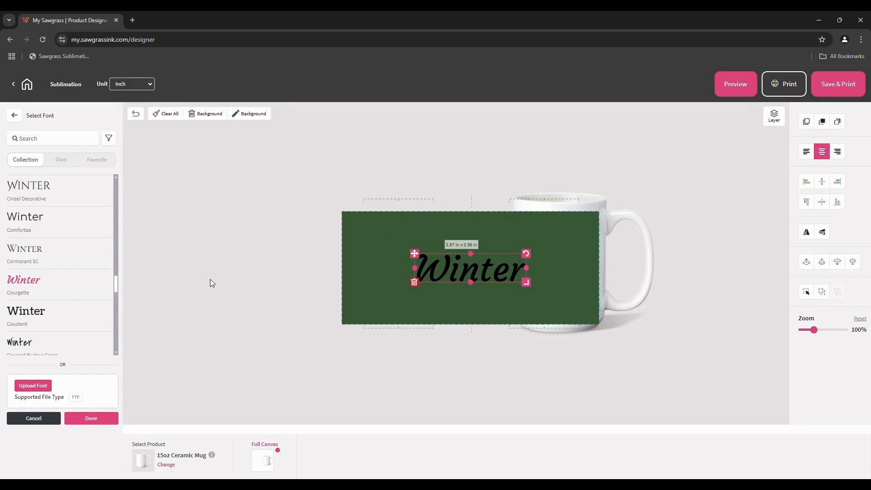
scroll(63, 284, down, 2)
scroll(62, 284, down, 5)
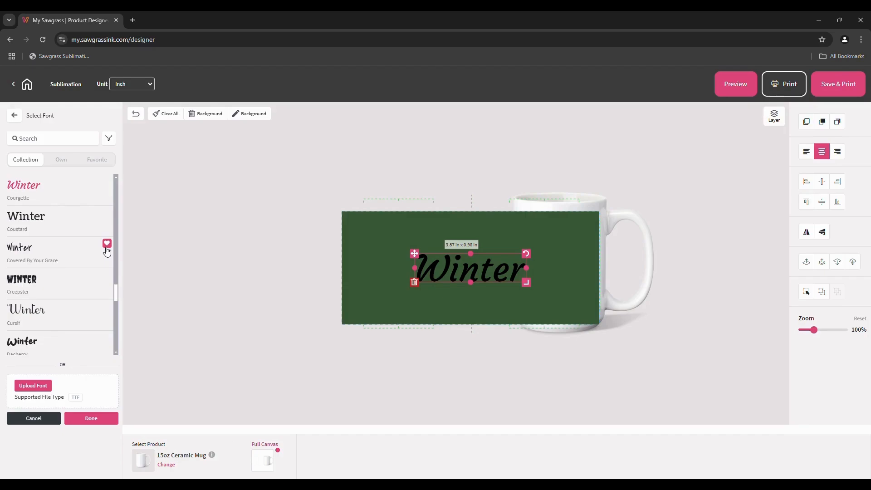
click(100, 161)
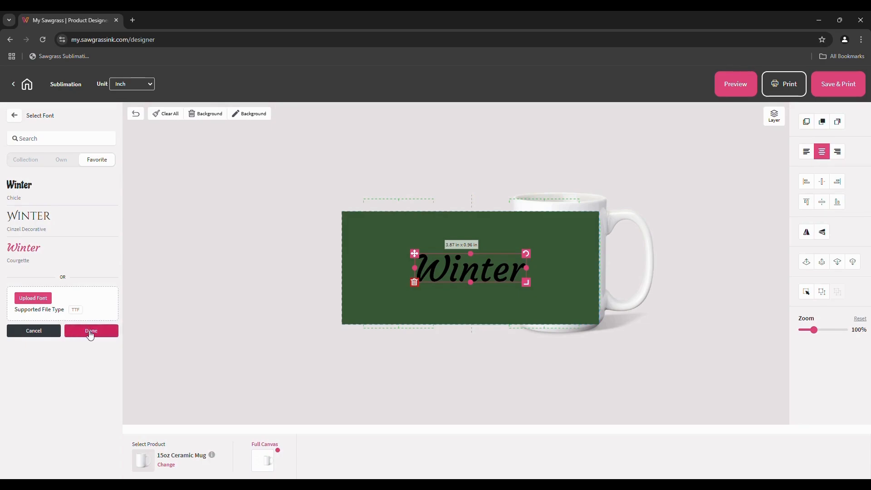
Keep the Courgette font and set Winter to font size 80 with letter spacing 20
click(90, 330)
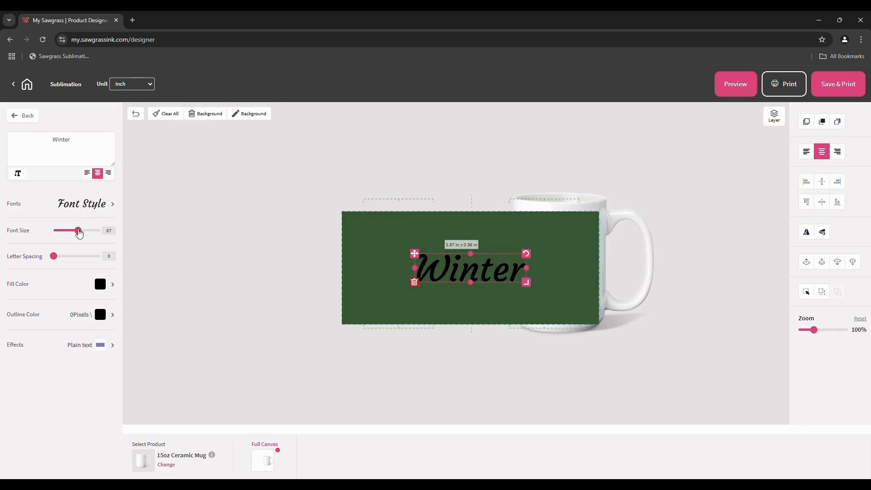
drag(80, 233, 85, 233)
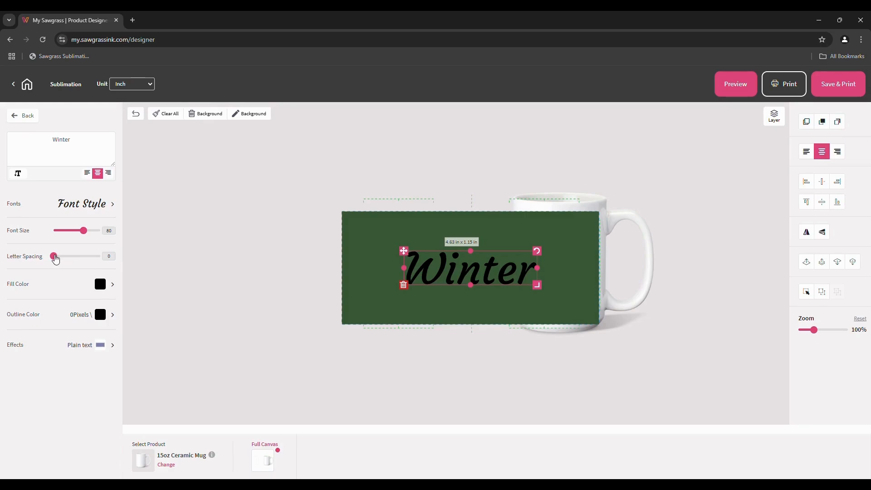
drag(54, 256, 64, 257)
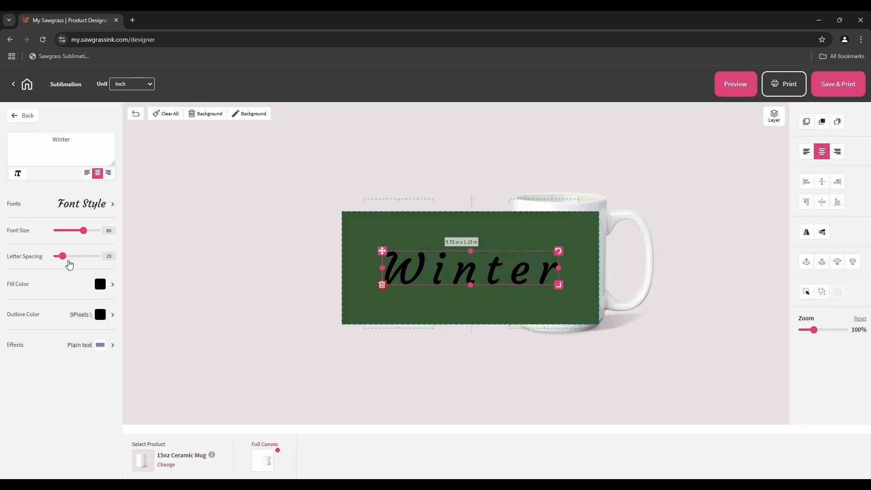
Fill the Winter text with the light yellow FFFF66 swatch
click(101, 286)
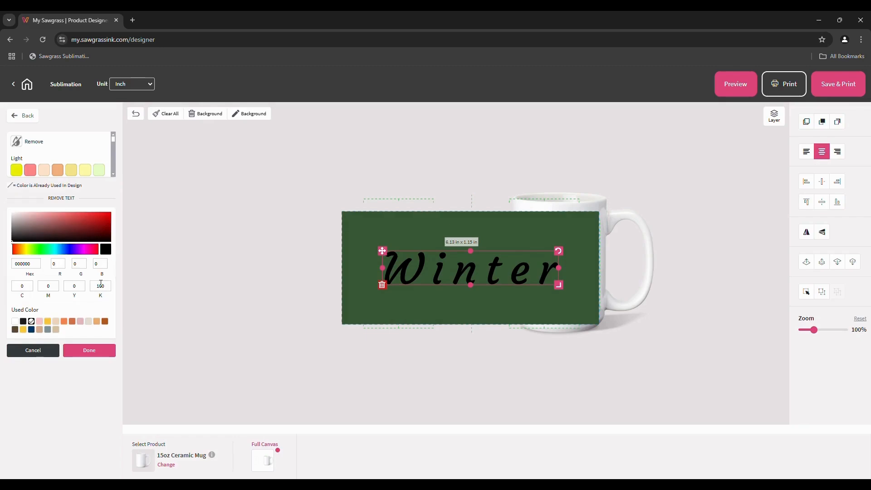
scroll(107, 155, down, 5)
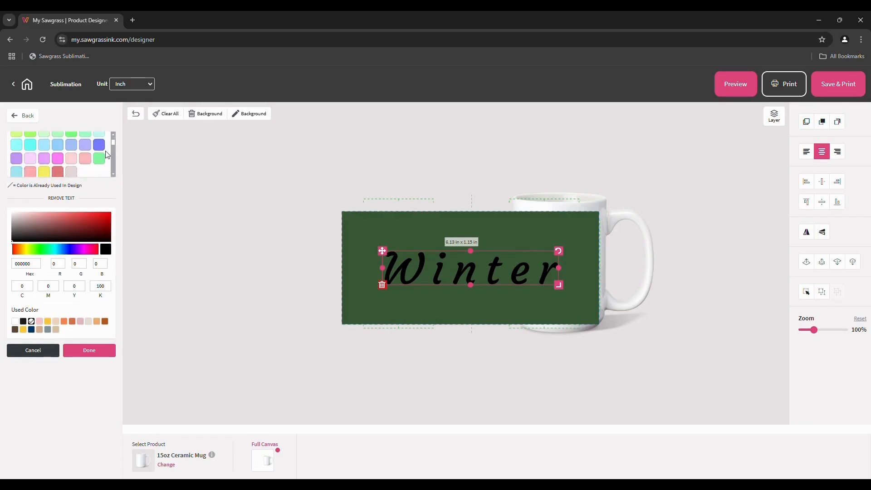
scroll(108, 155, down, 8)
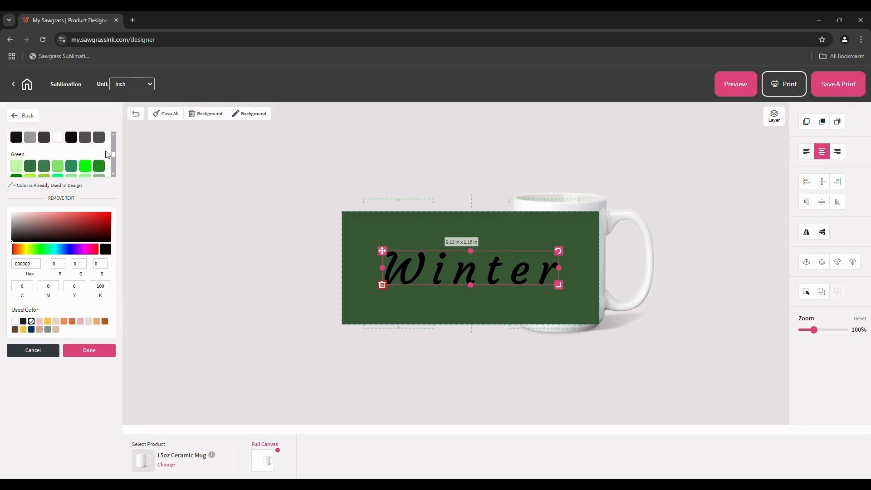
scroll(106, 155, down, 8)
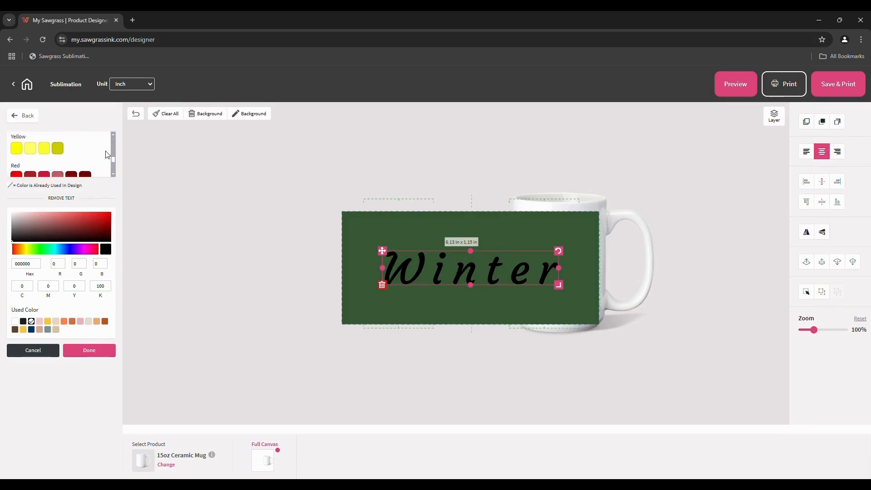
click(30, 148)
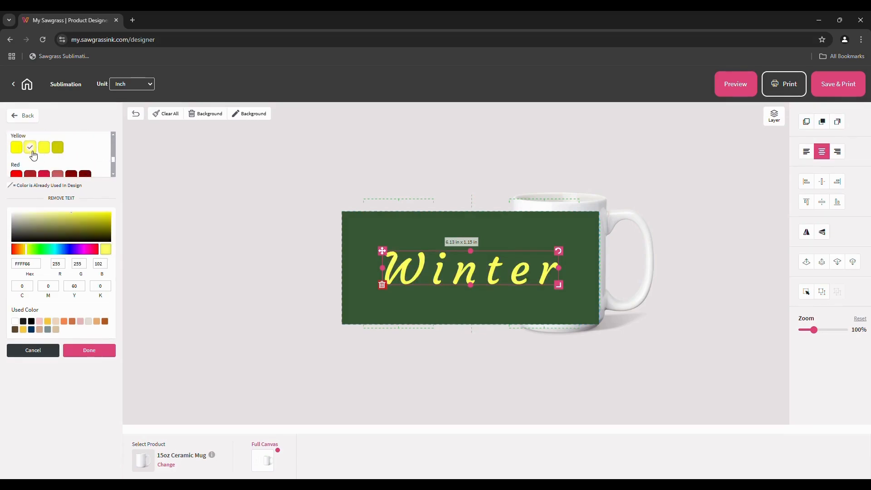
click(96, 347)
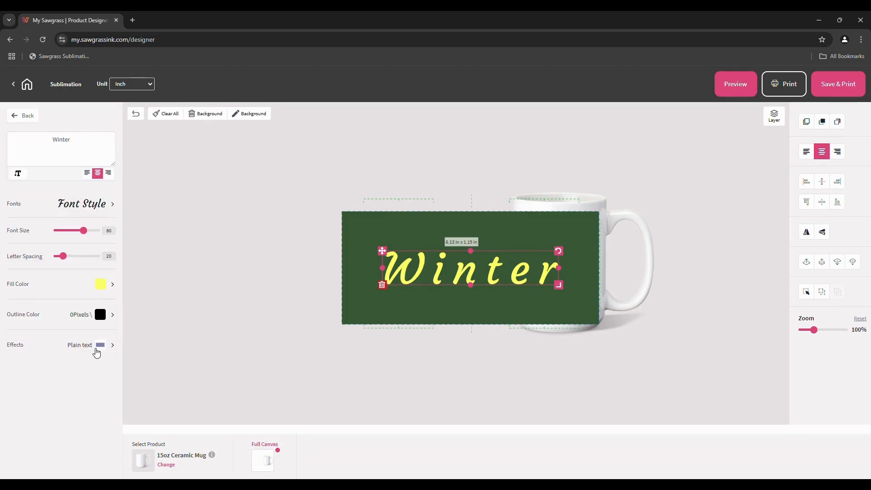
After trying wave and arc warps, give Winter a Slope left effect at size 2.90
click(82, 354)
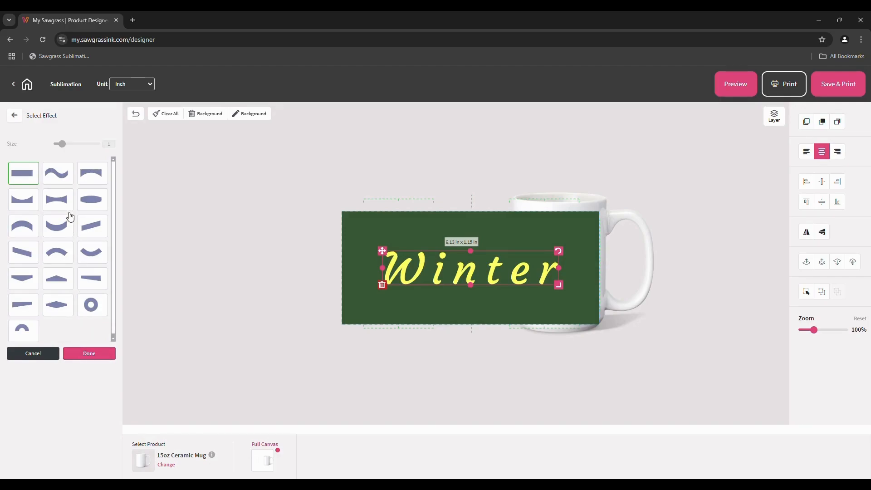
click(48, 176)
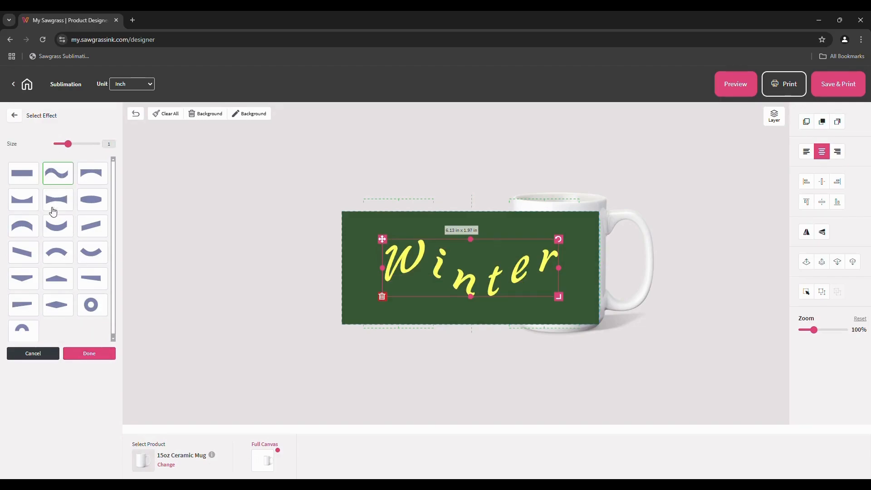
click(57, 230)
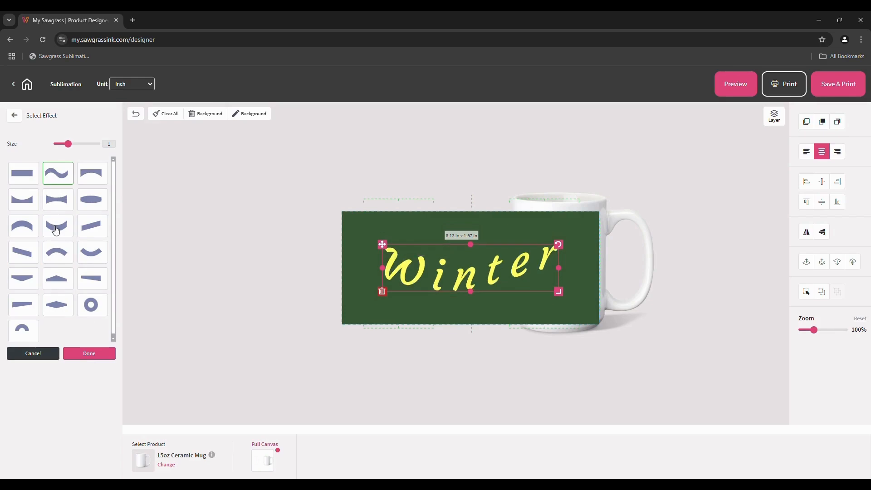
click(89, 231)
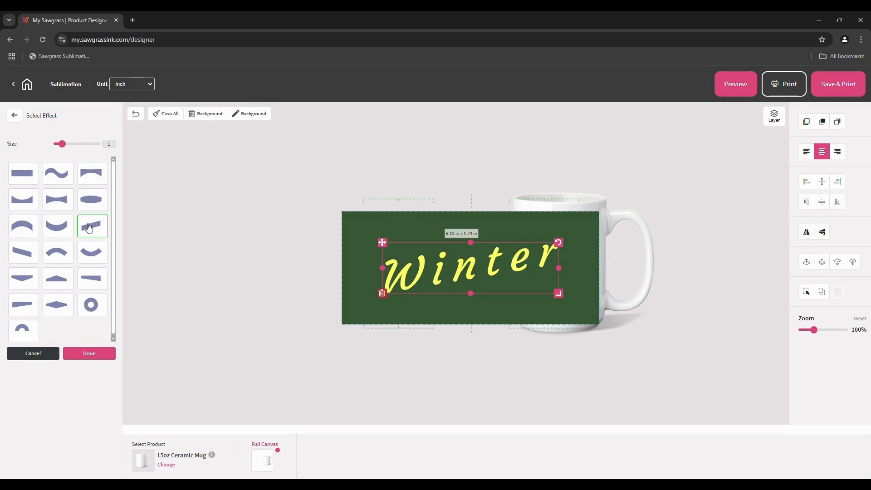
drag(62, 144, 81, 149)
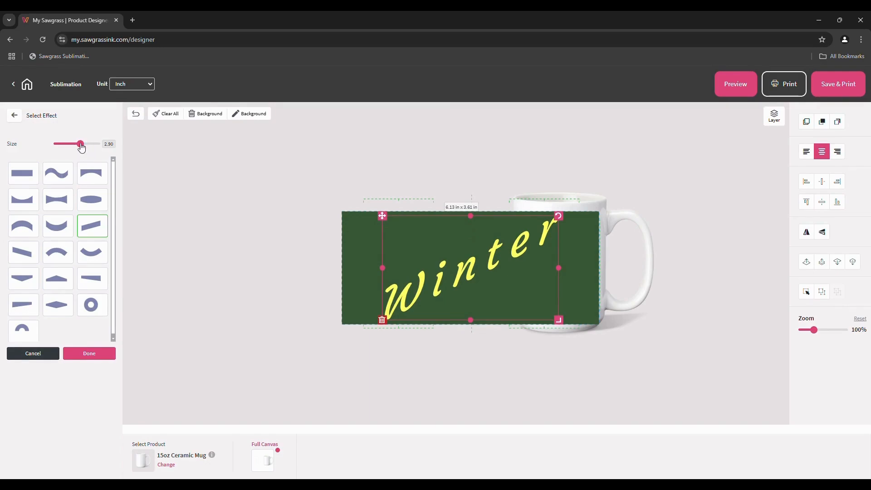
click(82, 359)
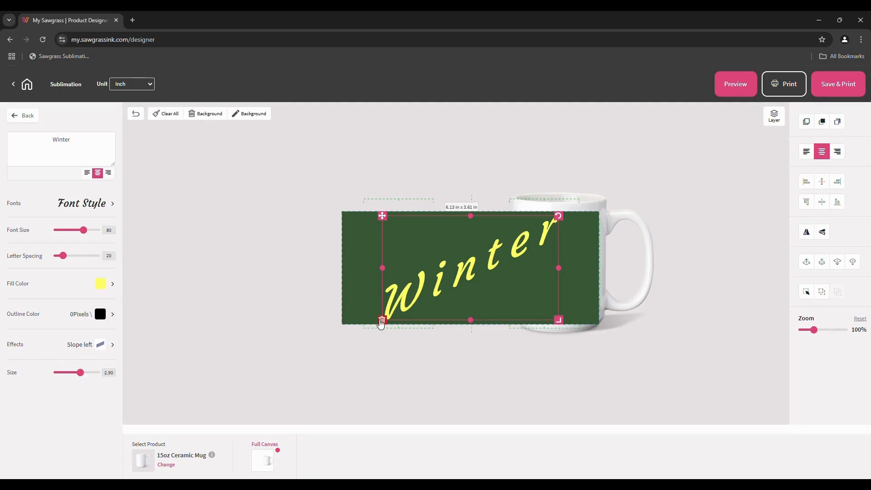
click(248, 192)
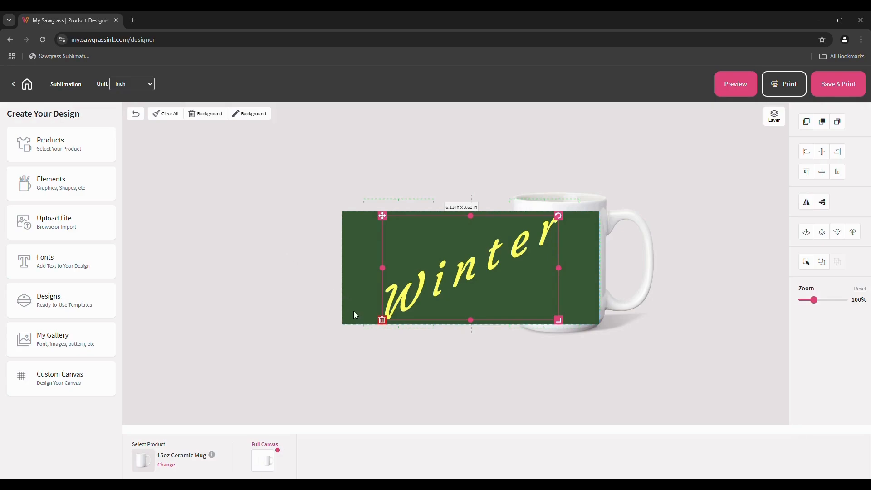
Delete the Winter text, then browse the Designs Collection filter list without applying a filter
click(382, 320)
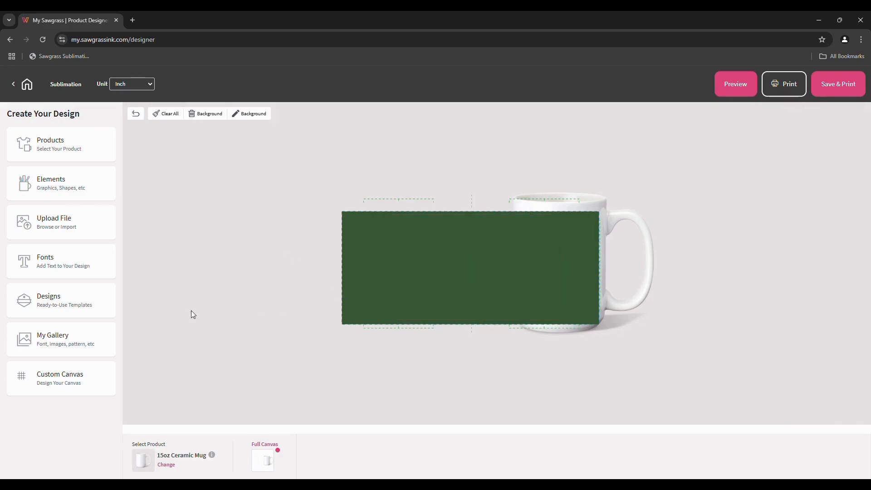
click(82, 314)
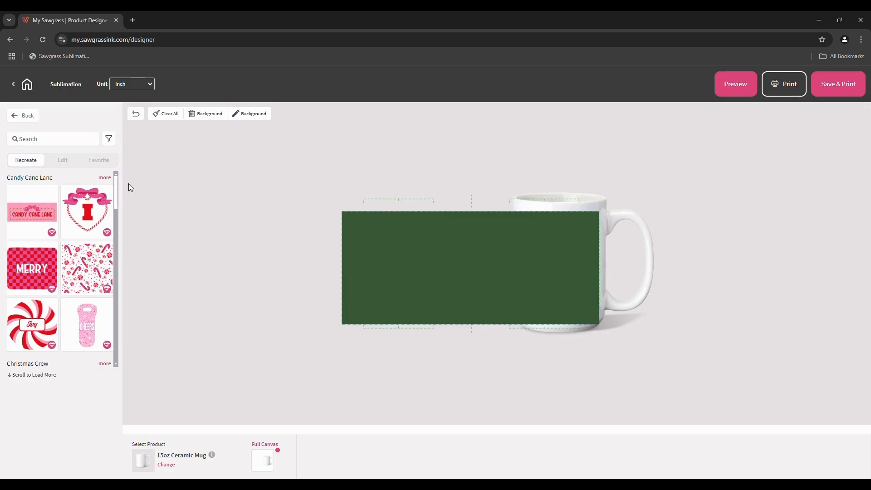
click(109, 139)
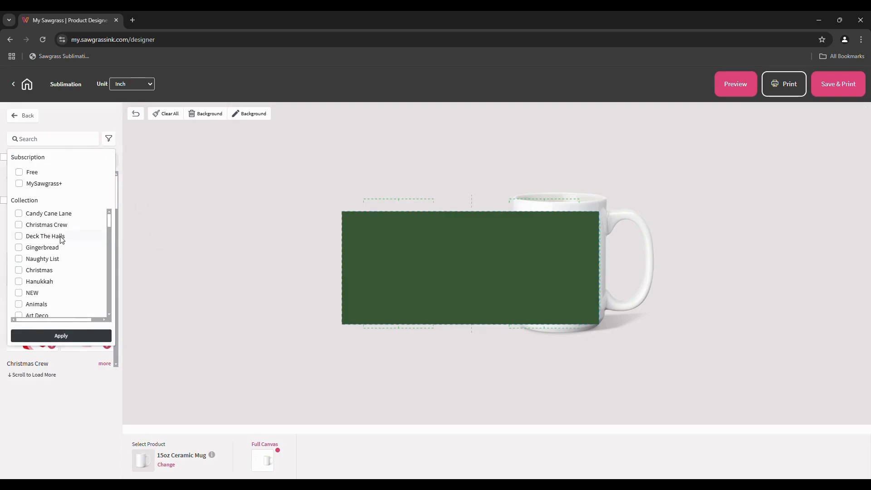
scroll(62, 240, down, 5)
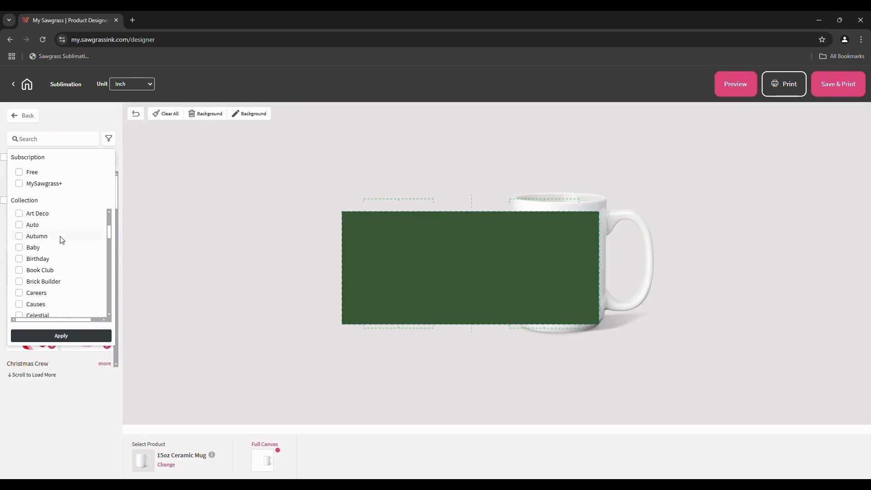
scroll(63, 240, down, 5)
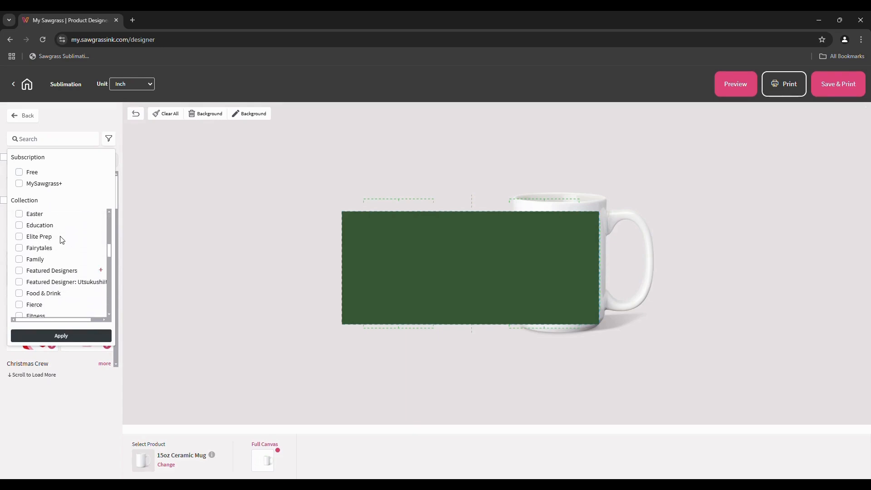
scroll(63, 240, down, 5)
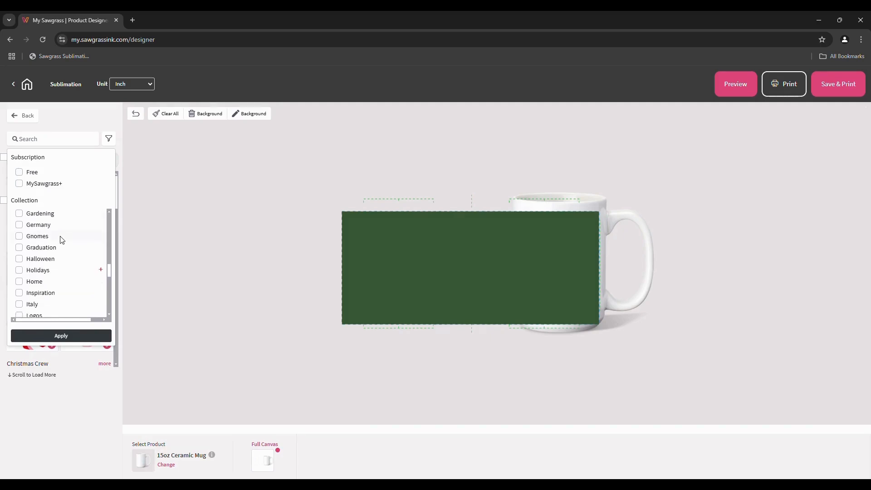
scroll(62, 240, down, 5)
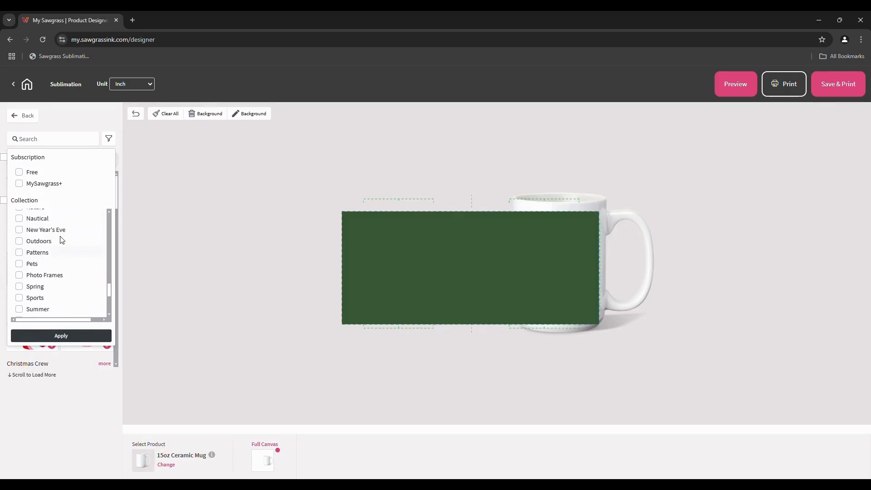
scroll(62, 240, up, 15)
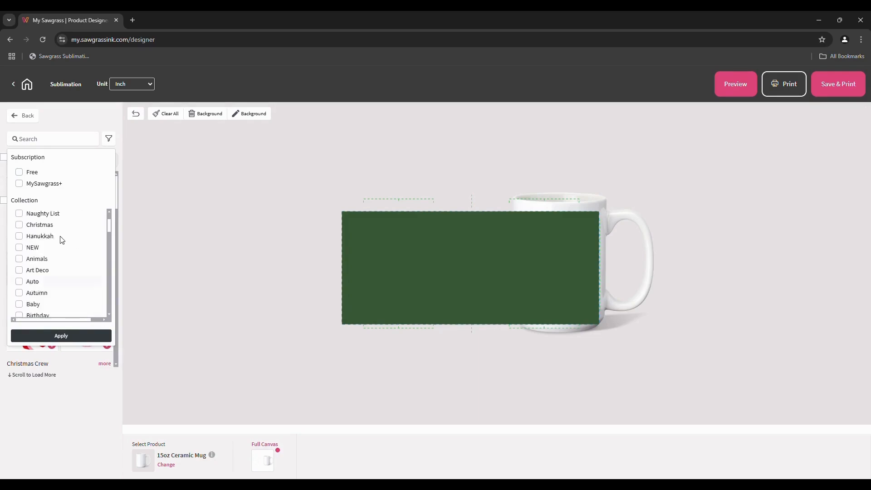
scroll(63, 240, up, 3)
click(107, 139)
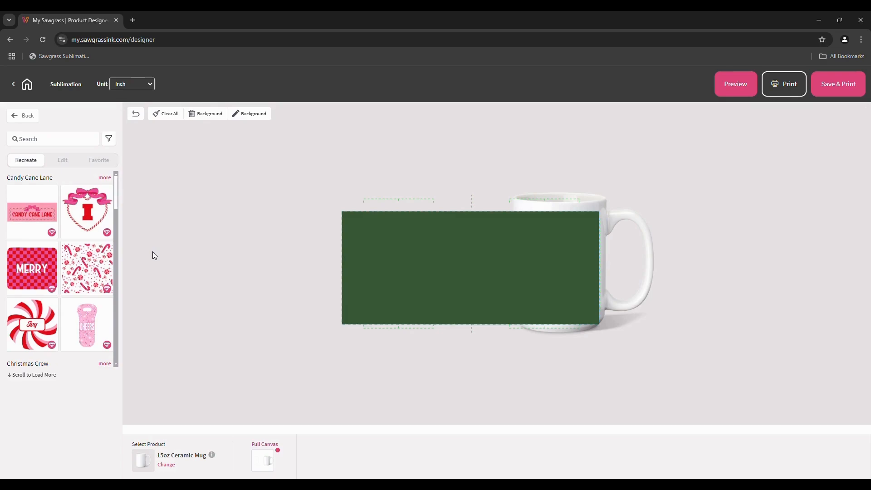
Expand the complete Christmas collection and apply the waving Santa 'Merry Christmas' template
scroll(74, 293, down, 2)
scroll(74, 294, down, 5)
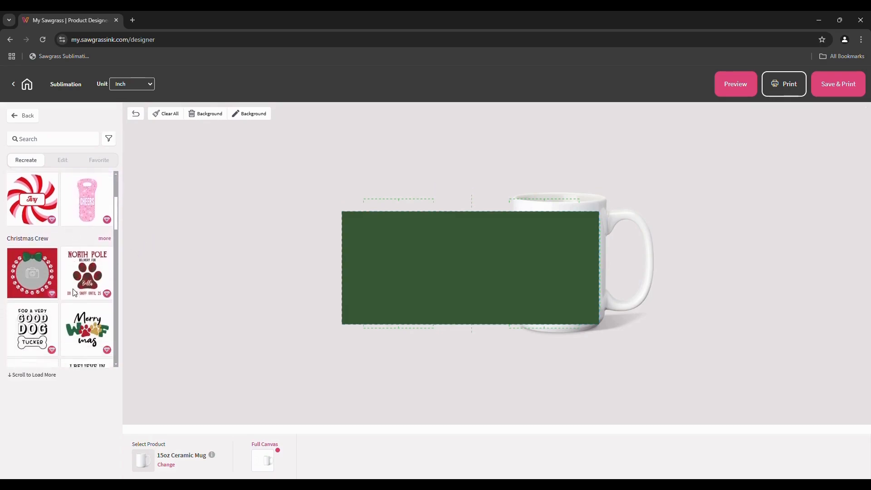
scroll(74, 293, down, 1)
scroll(74, 293, up, 1)
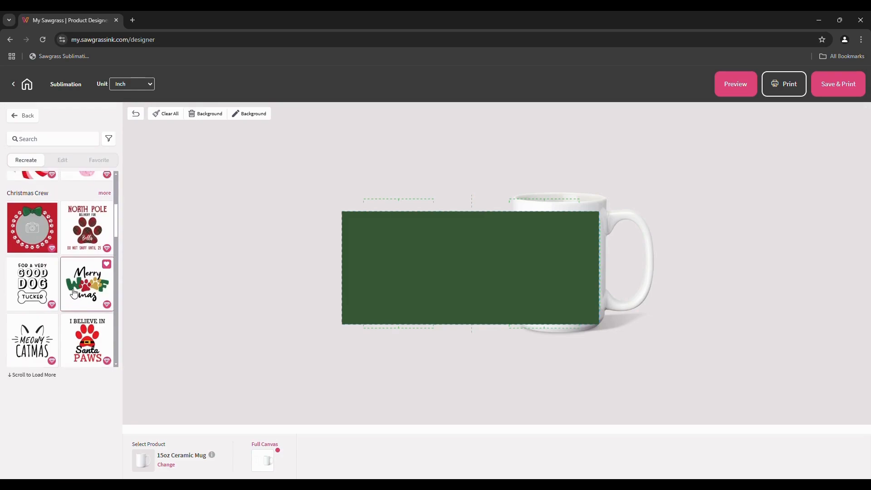
scroll(70, 282, down, 10)
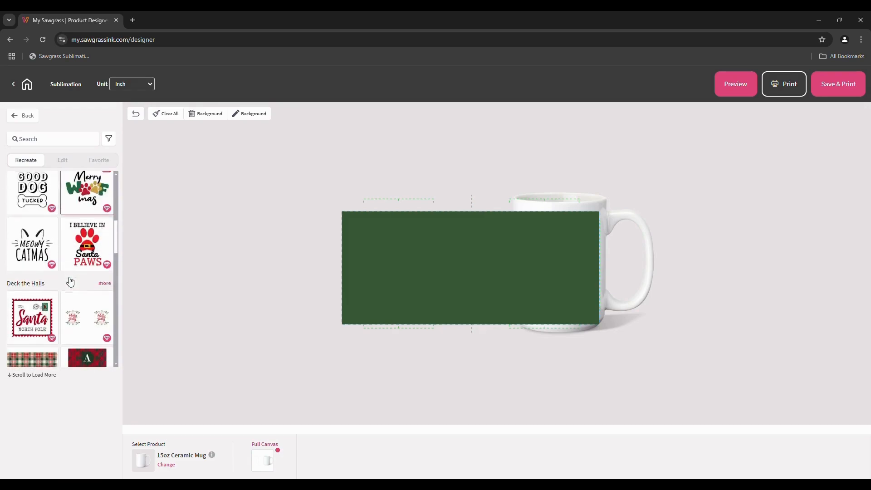
scroll(71, 281, down, 10)
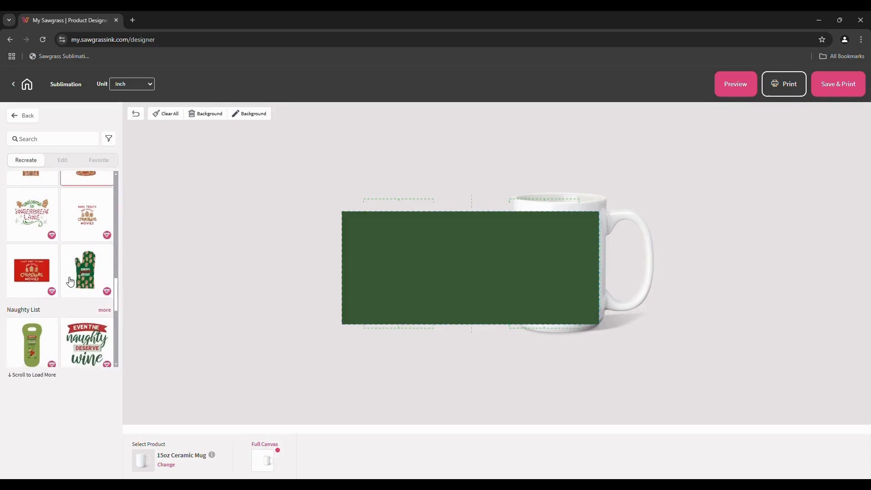
scroll(70, 282, down, 2)
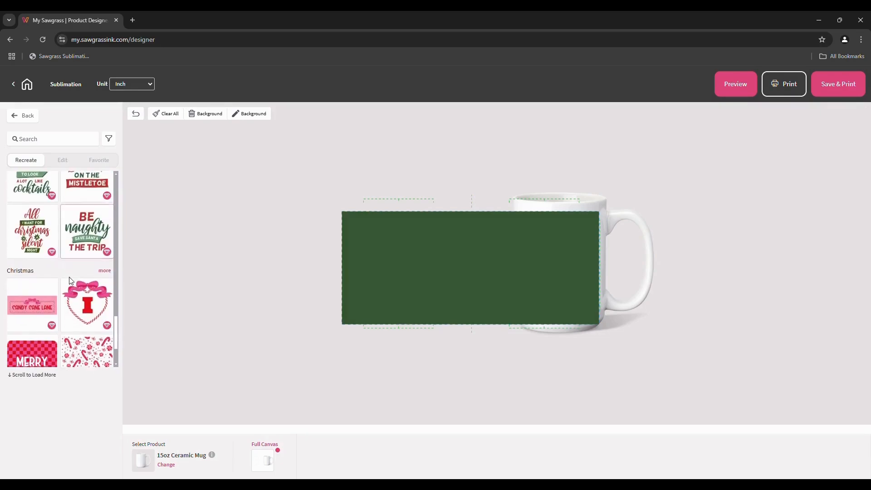
click(104, 271)
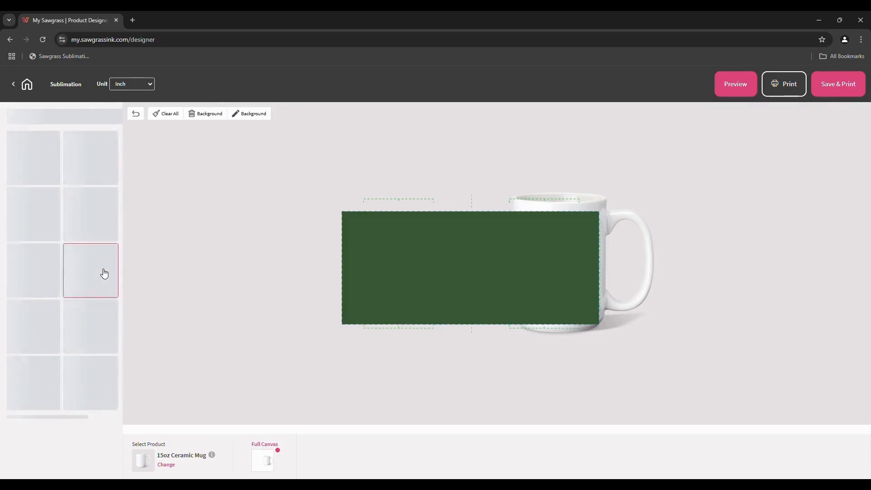
scroll(57, 347, down, 1)
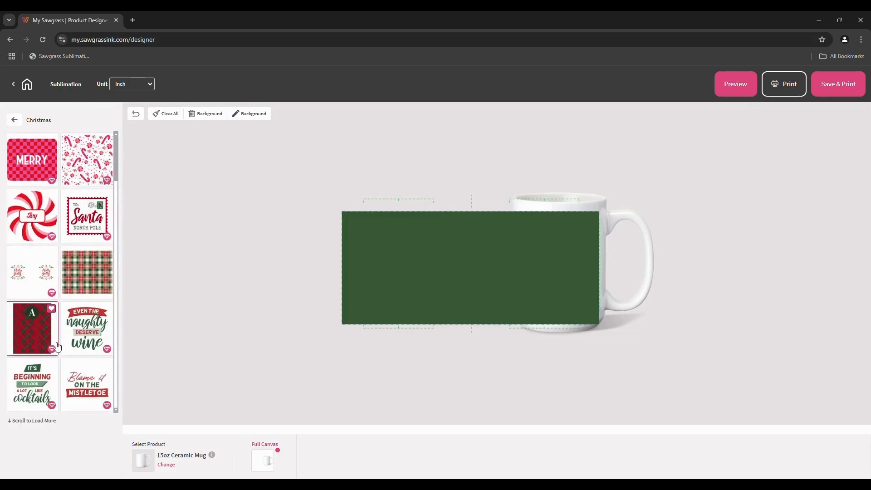
scroll(57, 347, down, 2)
scroll(58, 347, down, 4)
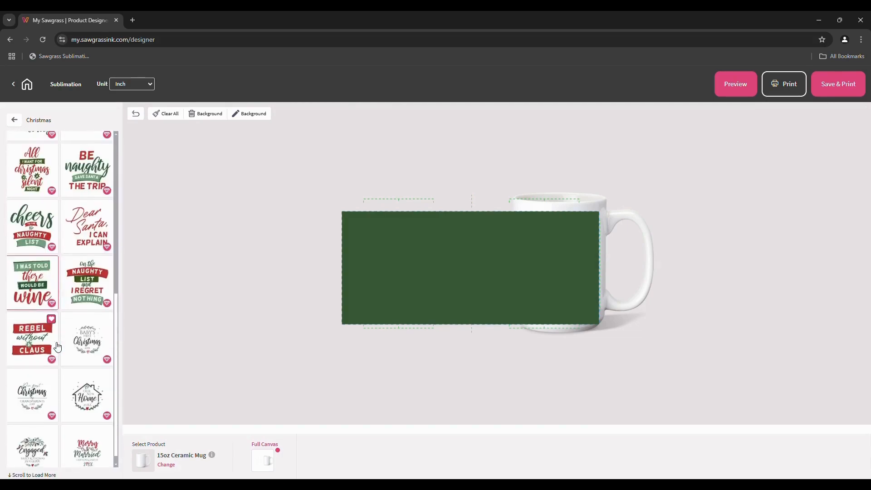
scroll(57, 347, down, 7)
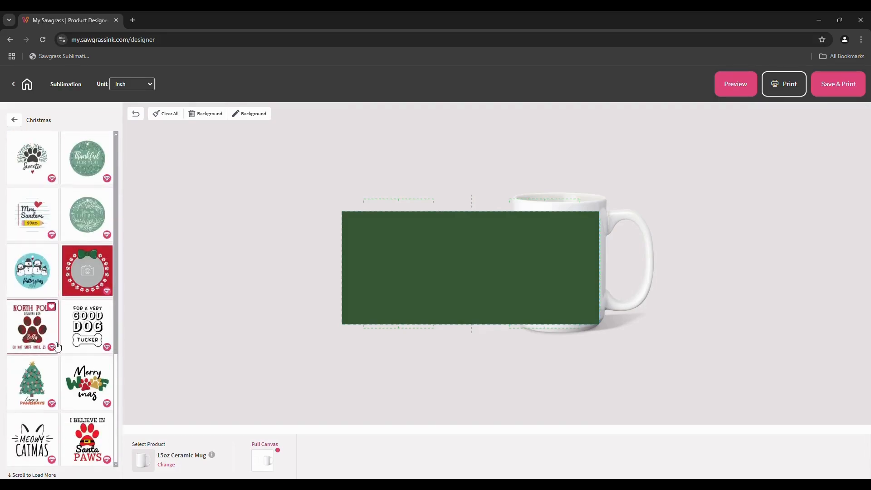
scroll(57, 347, down, 1)
scroll(58, 347, down, 6)
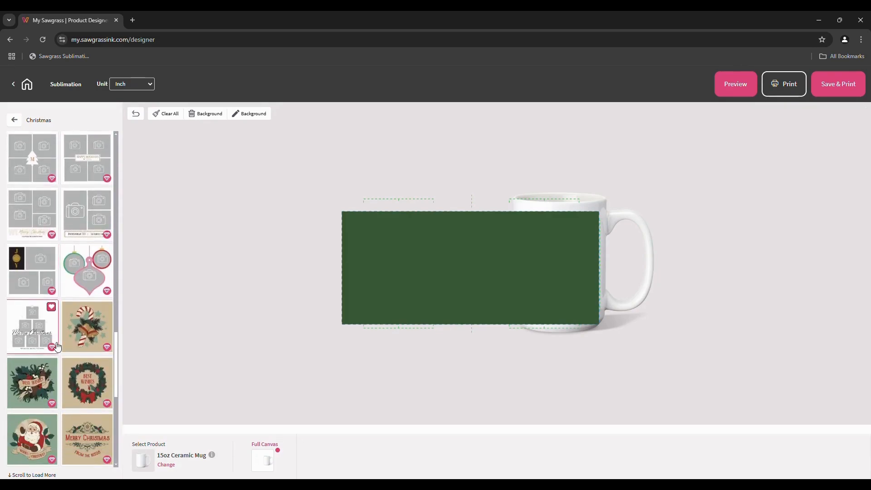
scroll(57, 347, down, 2)
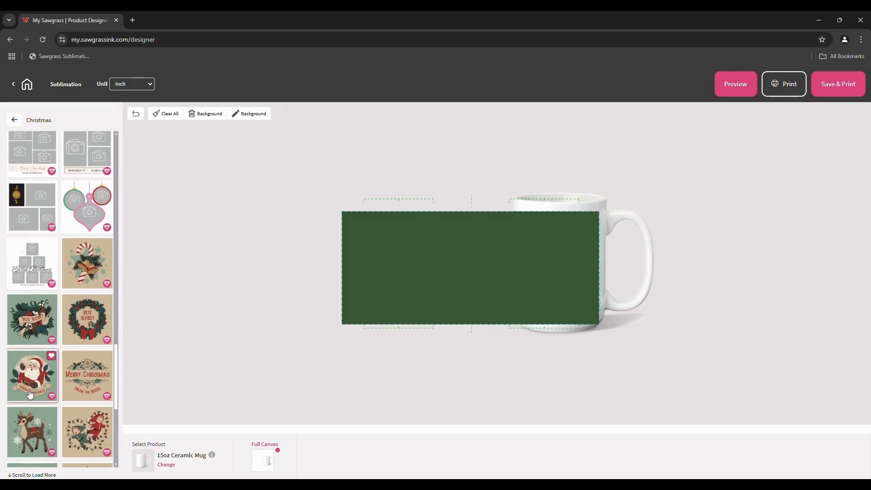
click(18, 396)
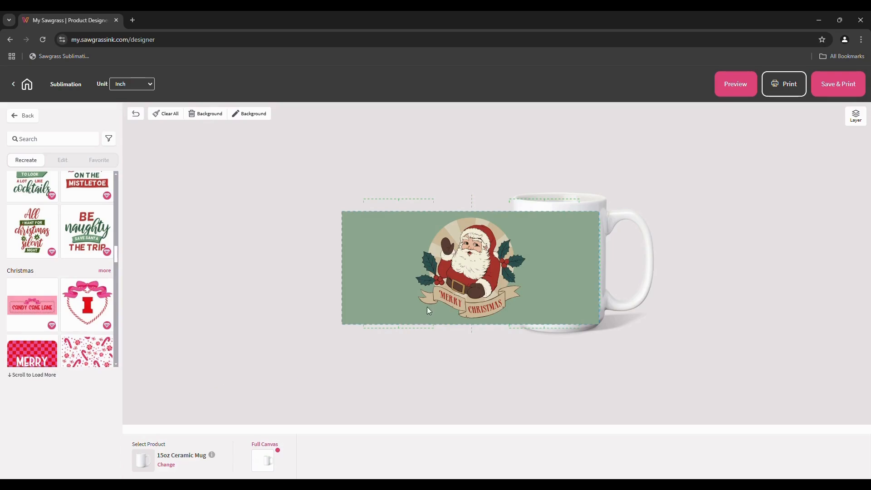
Select the Santa image, then the 'Merry' banner text to show its text settings
click(482, 275)
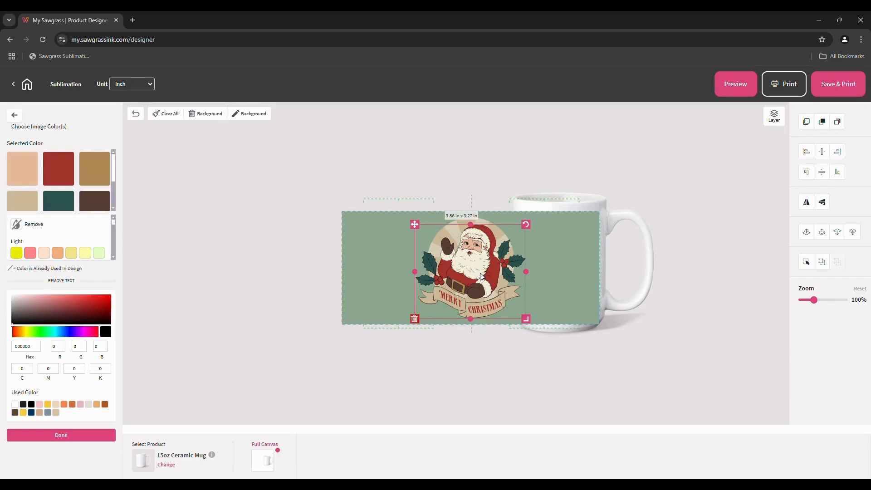
click(456, 303)
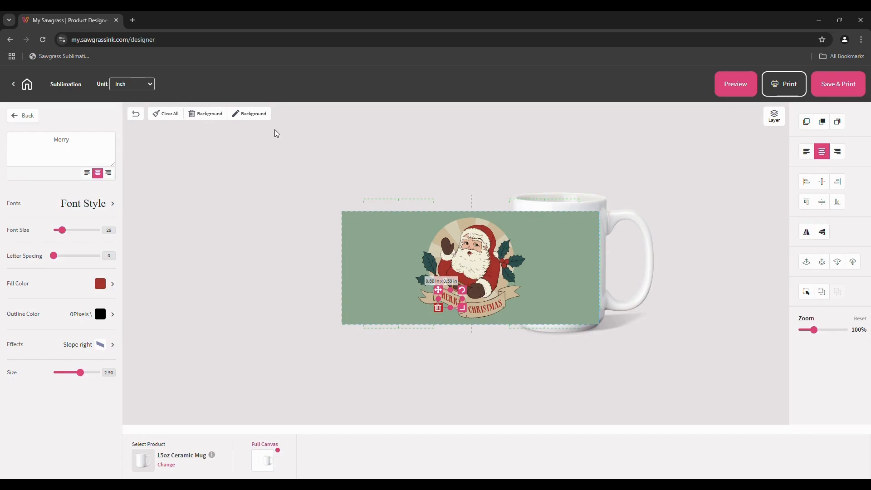
Darken the mug background to green 547C59, then deselect the Merry text
click(253, 117)
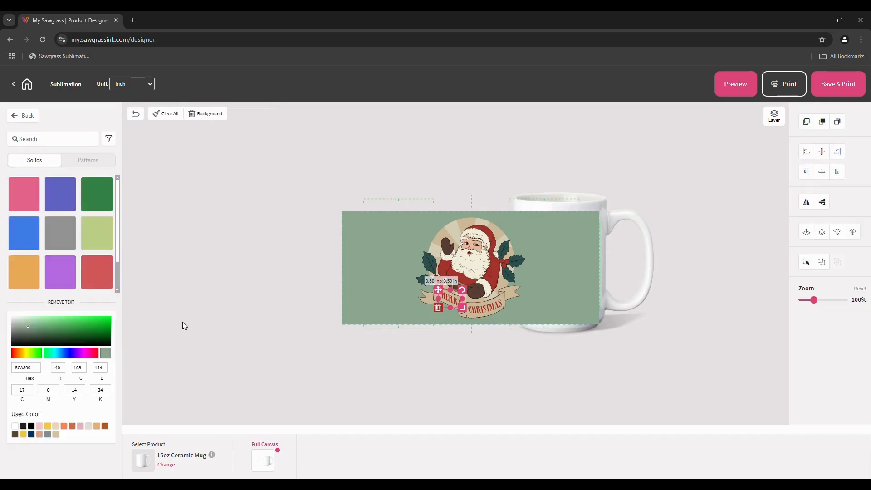
click(43, 331)
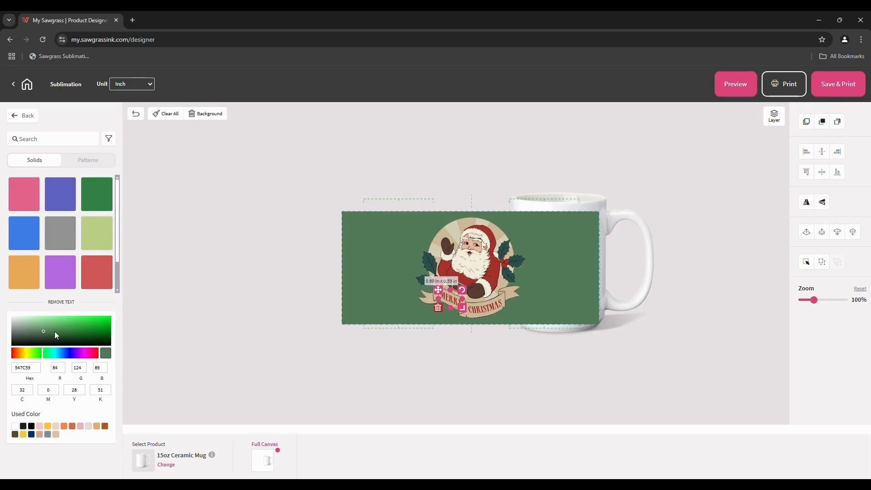
click(400, 307)
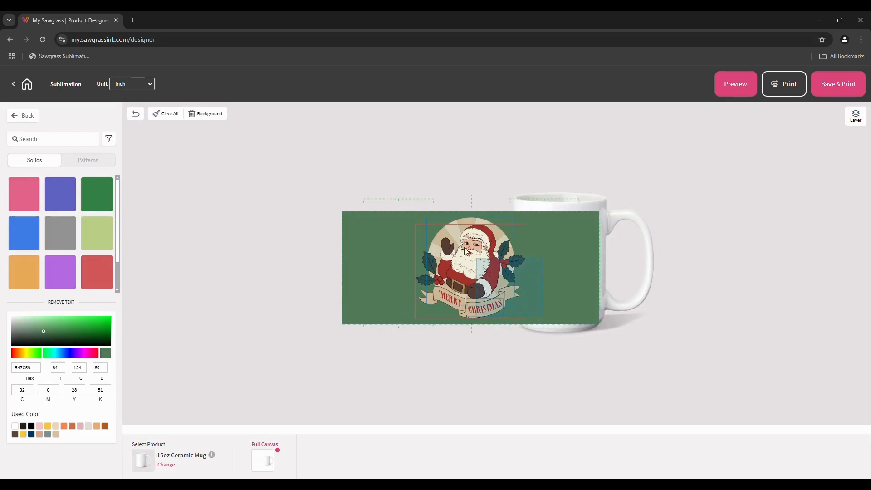
Move the Santa to the left half, duplicate it, and place the copy on the right half
click(468, 268)
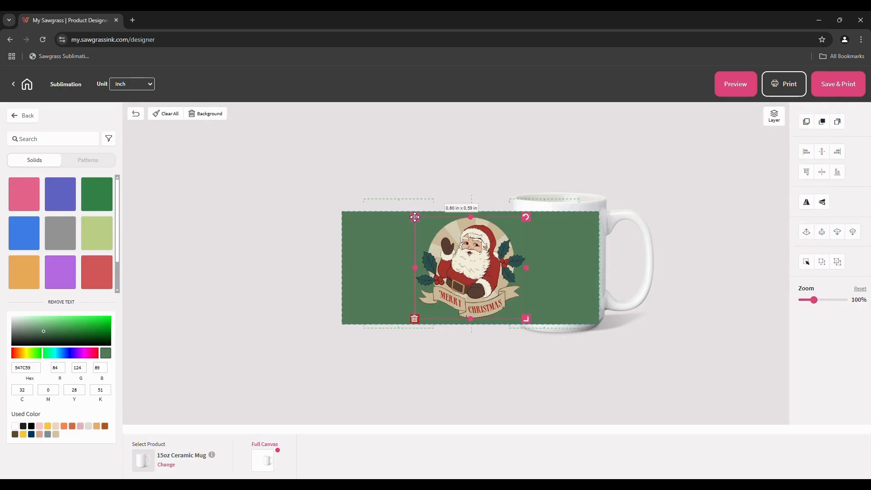
drag(414, 217, 351, 217)
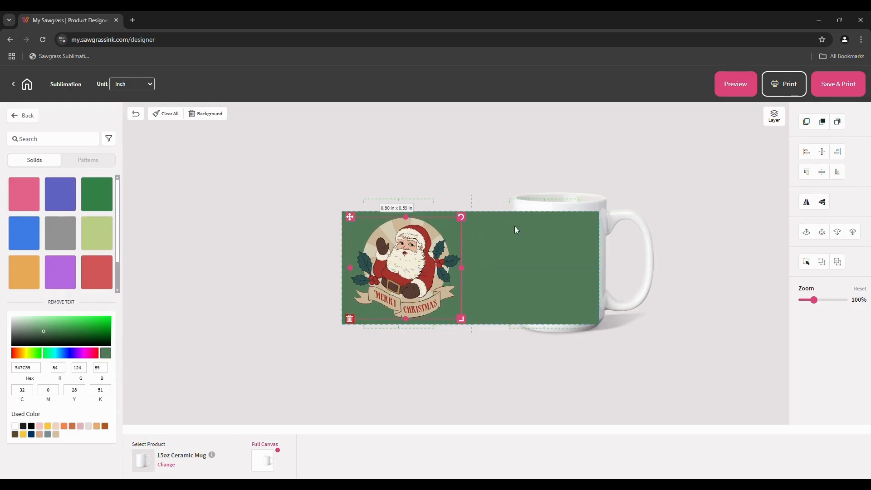
click(806, 124)
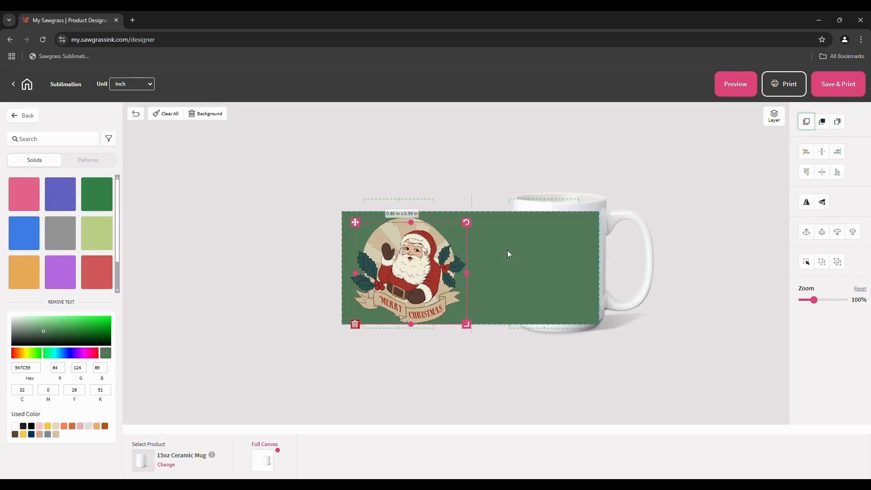
drag(355, 223, 485, 219)
click(461, 224)
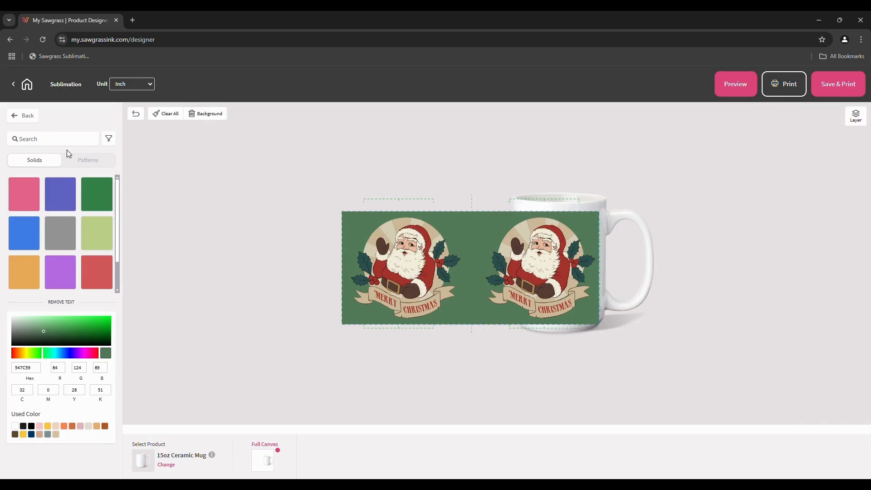
click(24, 117)
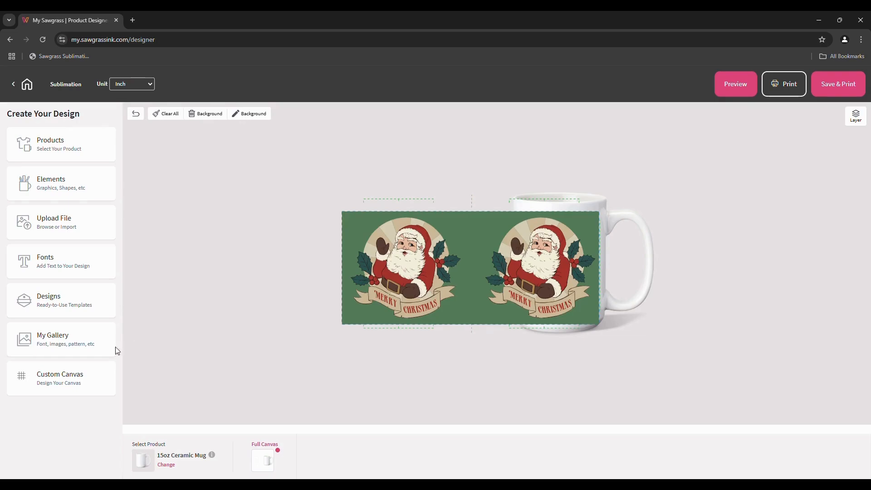
Open My Gallery's saved Designs, listing Christmas, Halloween, Summer and Nature collections
click(72, 353)
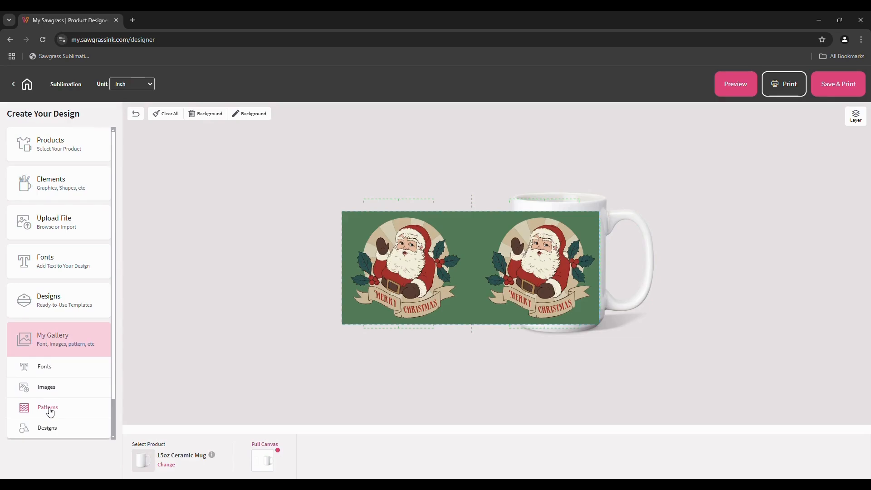
click(48, 431)
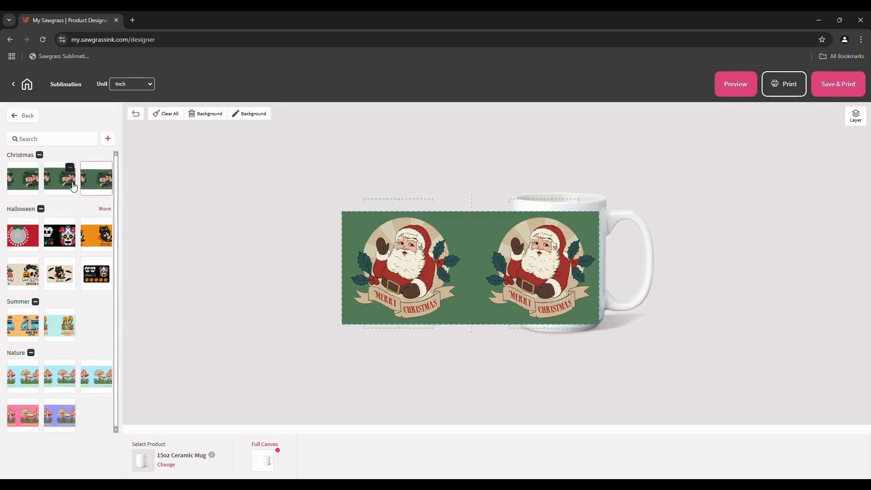
Load the first Christmas 'Best Wishes' wreath design from My Gallery onto the mug
click(20, 185)
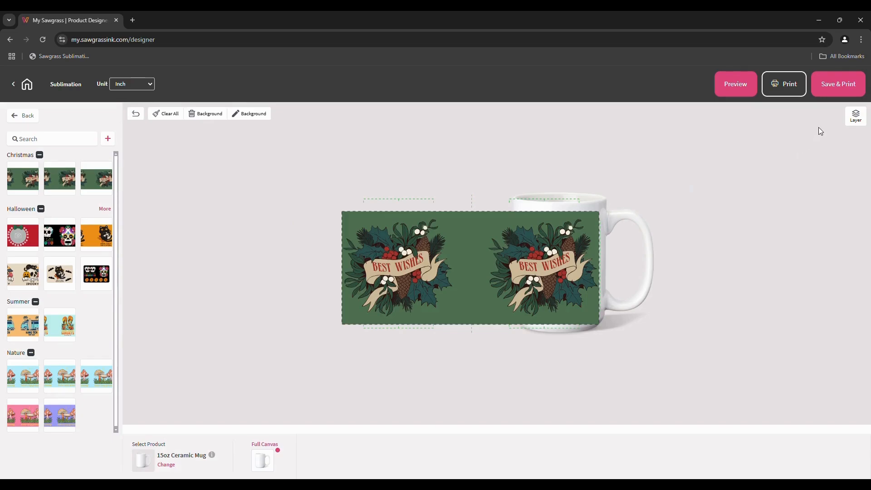
Save the design as a new copy named 'Christmas Mug #2' in the Christmas category
click(835, 88)
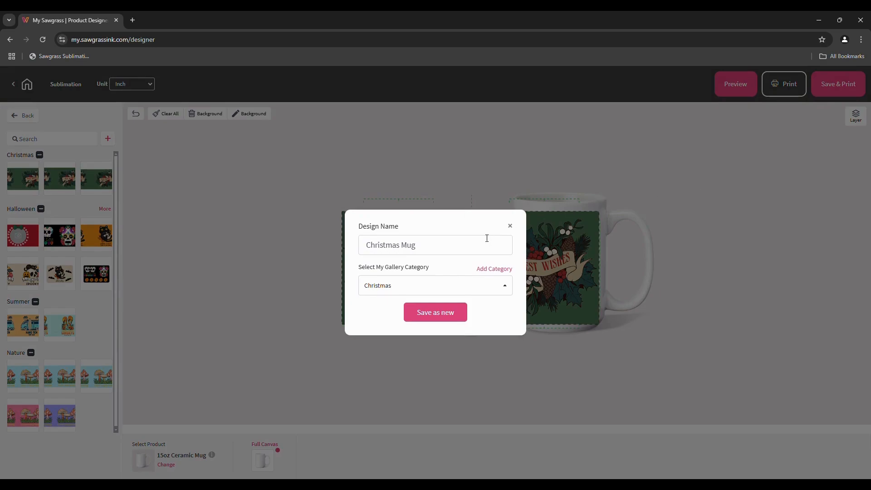
click(459, 248)
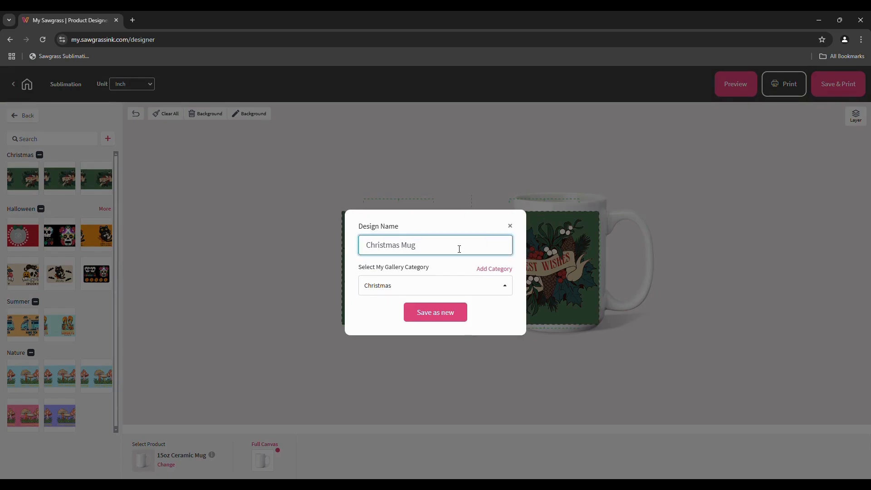
text(#2)
click(497, 294)
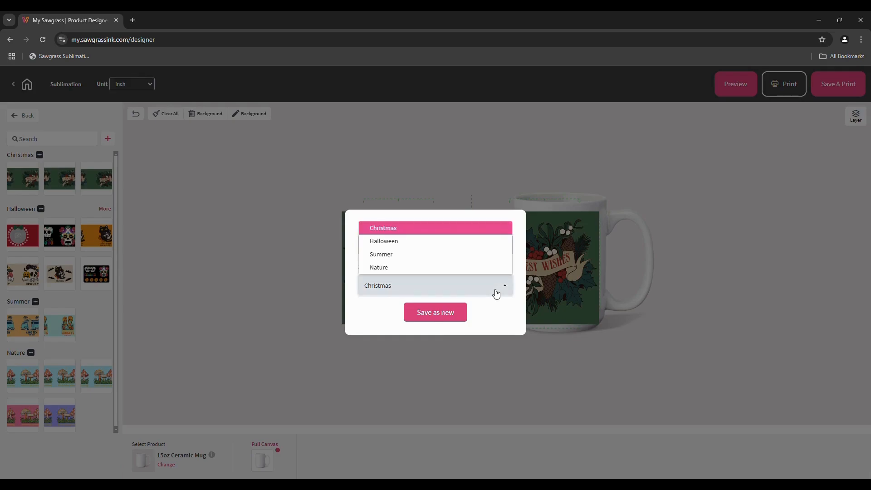
click(502, 315)
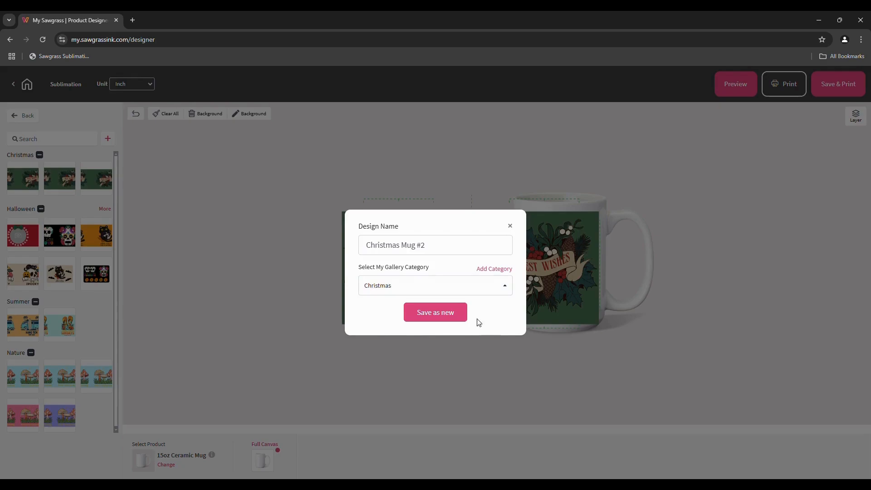
click(436, 314)
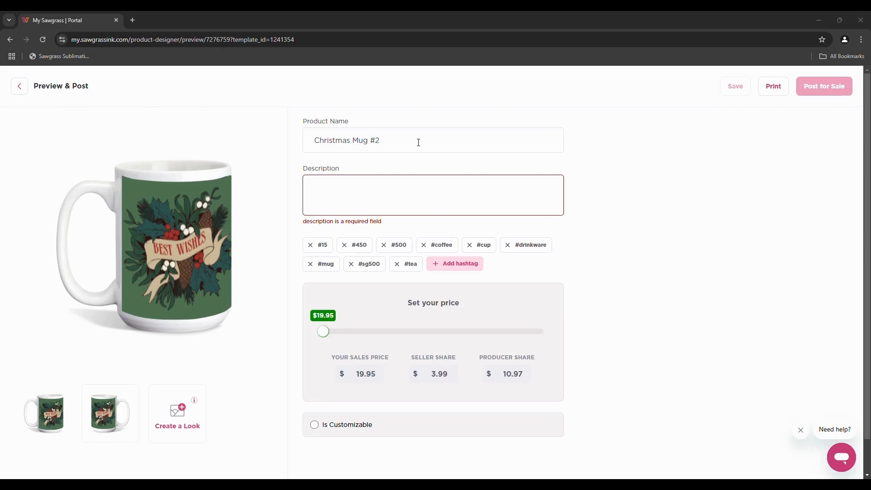
Enter 'test' as the product description and mark Christmas Mug #2 as customizable
click(355, 192)
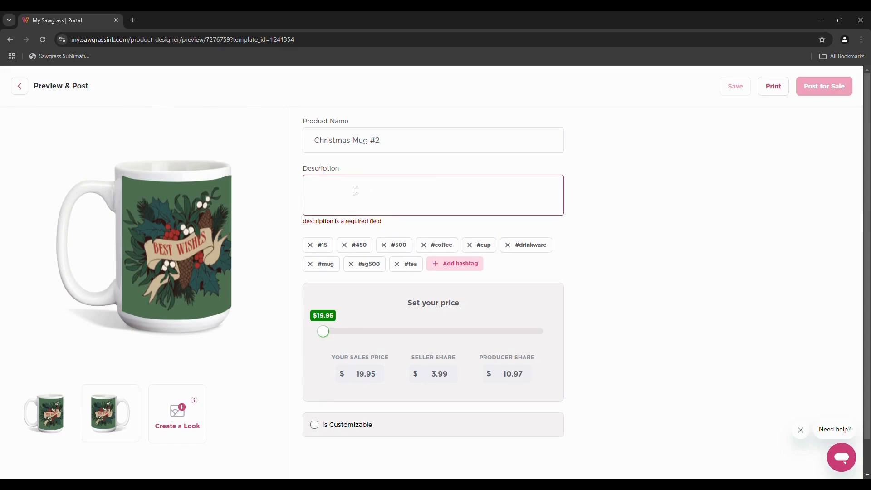
text(test)
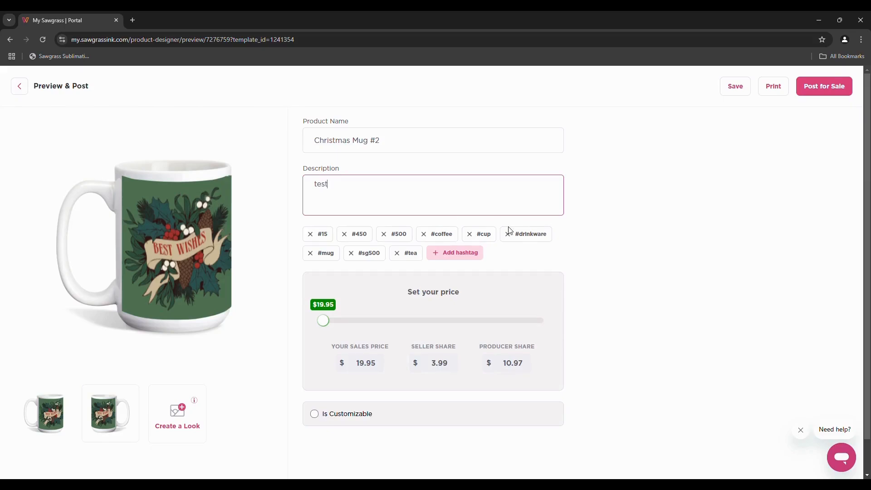
click(582, 239)
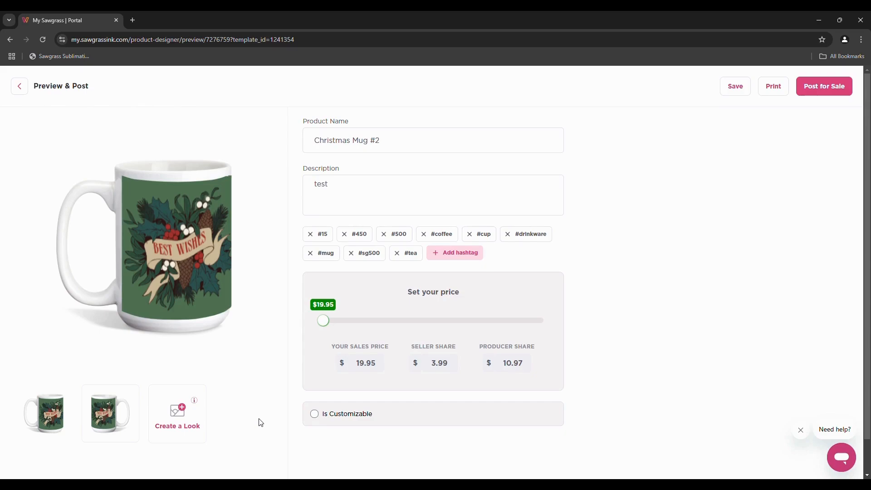
click(315, 416)
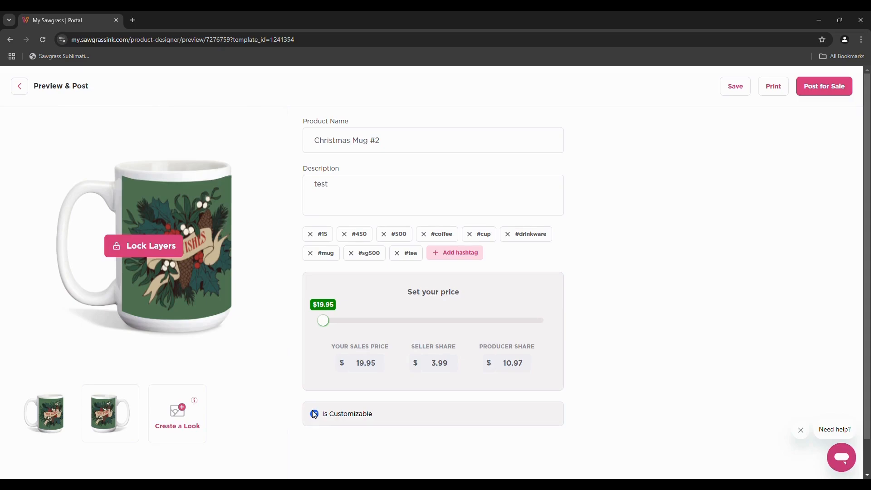
click(157, 247)
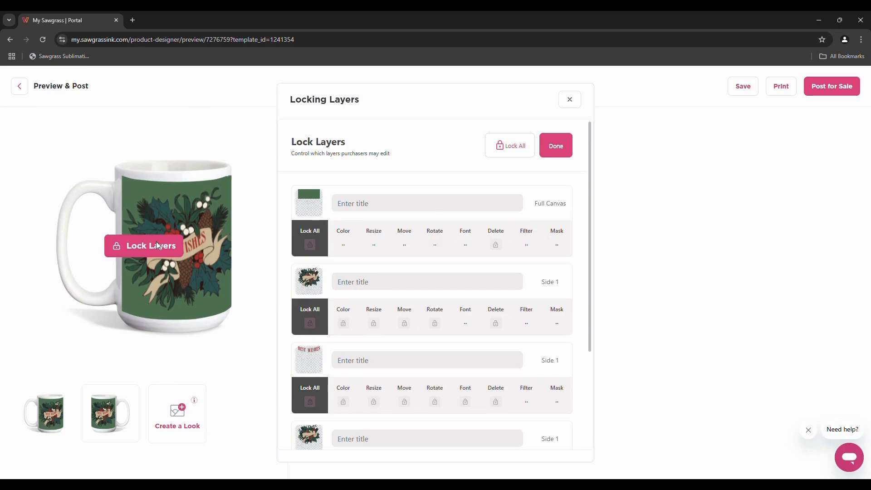
scroll(410, 167, down, 2)
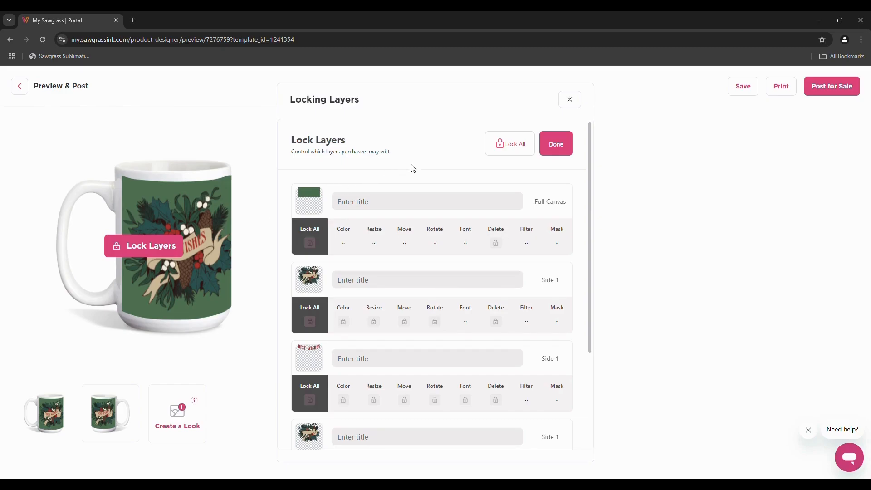
scroll(413, 168, down, 3)
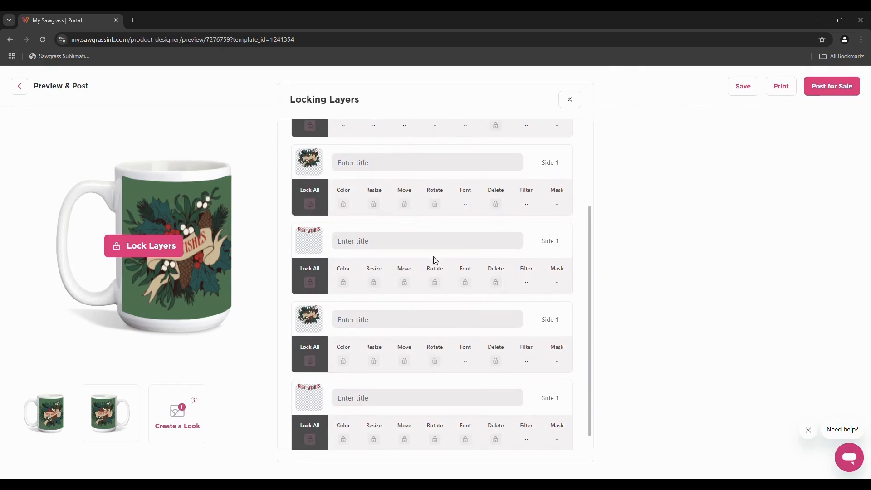
scroll(435, 272, down, 1)
scroll(439, 285, down, 1)
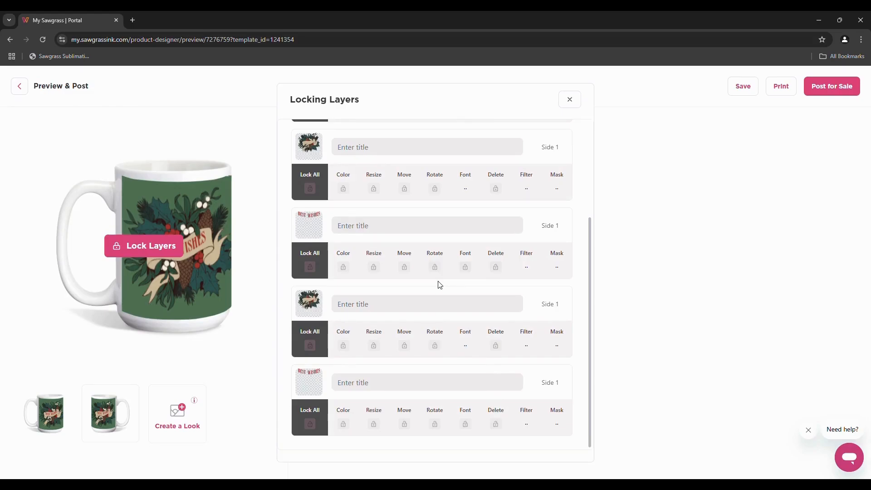
scroll(440, 285, up, 5)
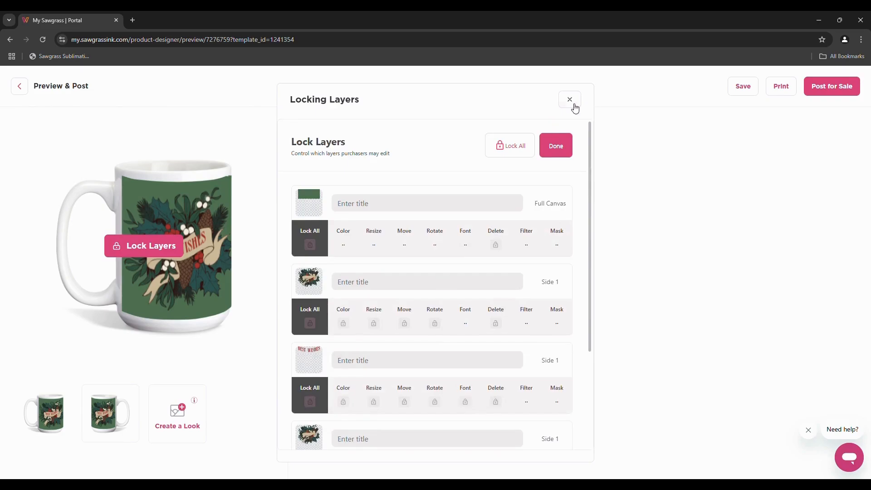
click(570, 100)
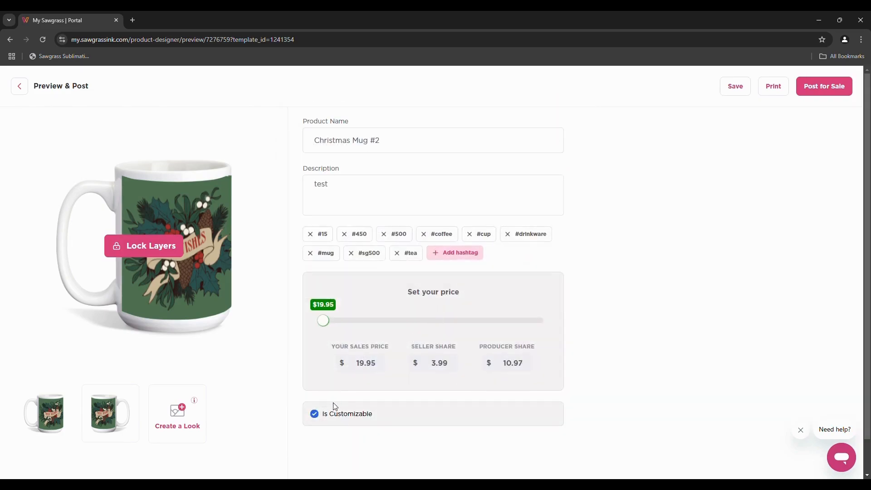
Feature the tiled kitchen counter mug scene as the main image and post Christmas Mug #2 for sale
click(181, 425)
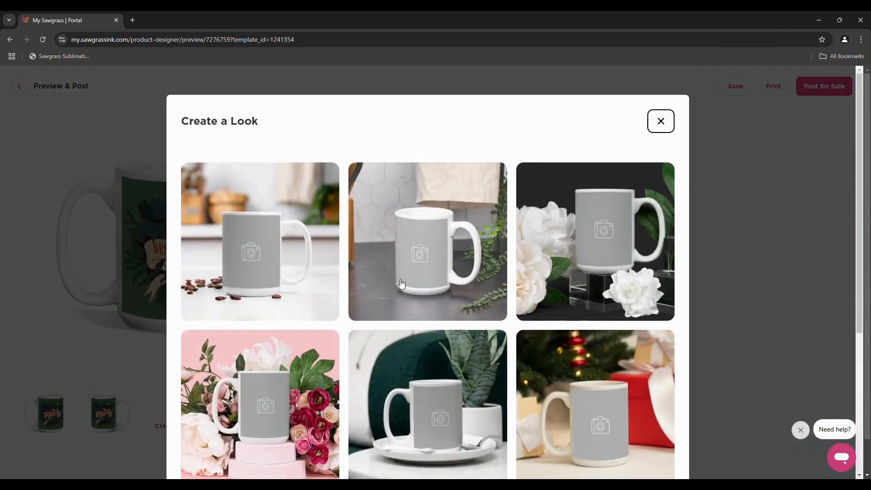
click(400, 278)
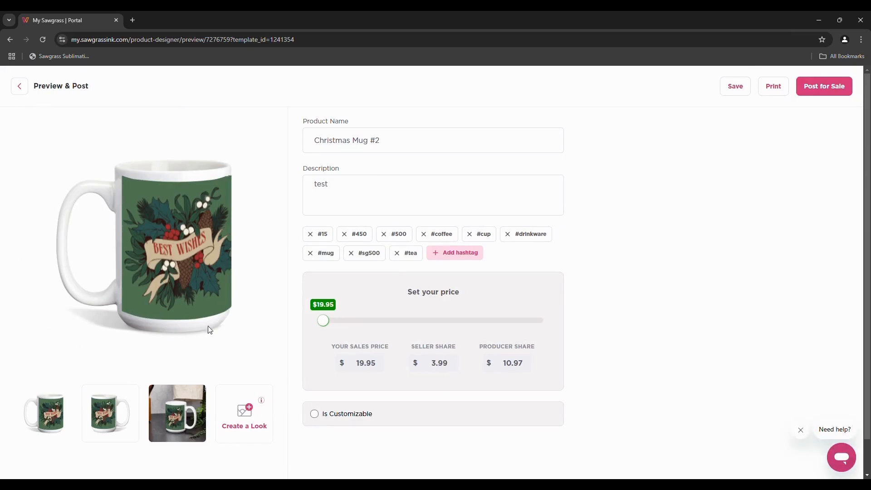
click(169, 418)
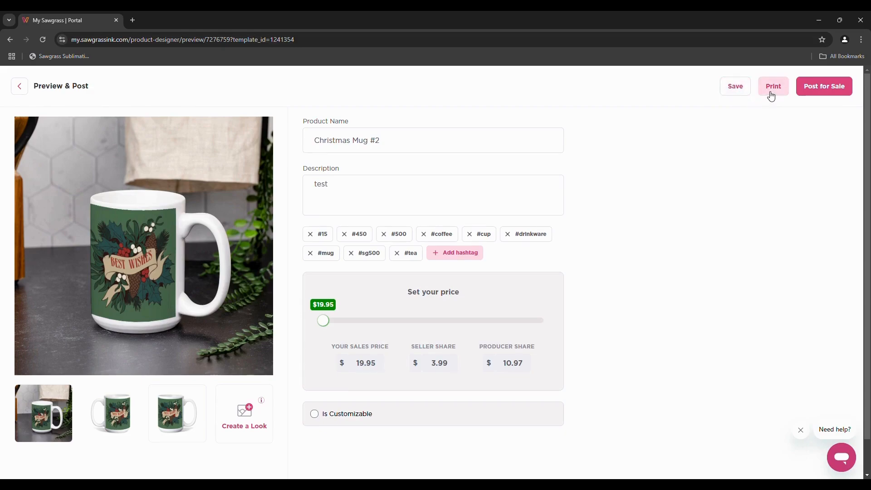
click(819, 94)
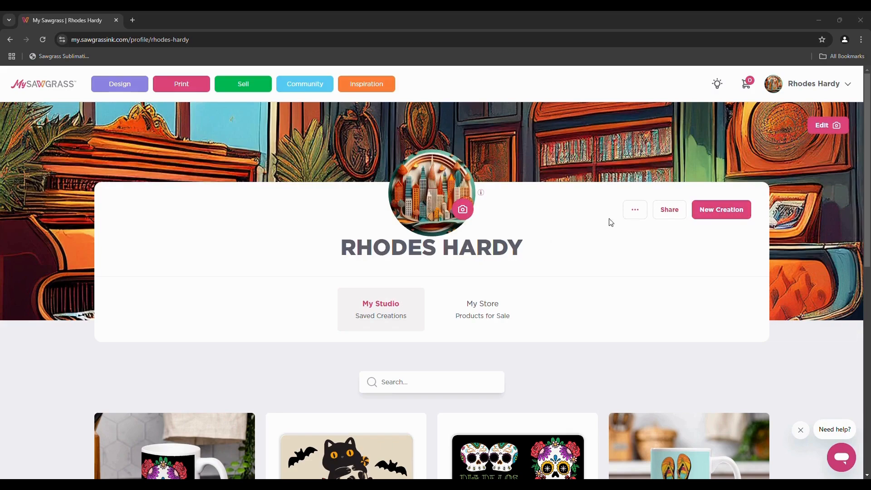
Look through the profile's extra options, picture tip and share options, then show the My Store products
click(636, 215)
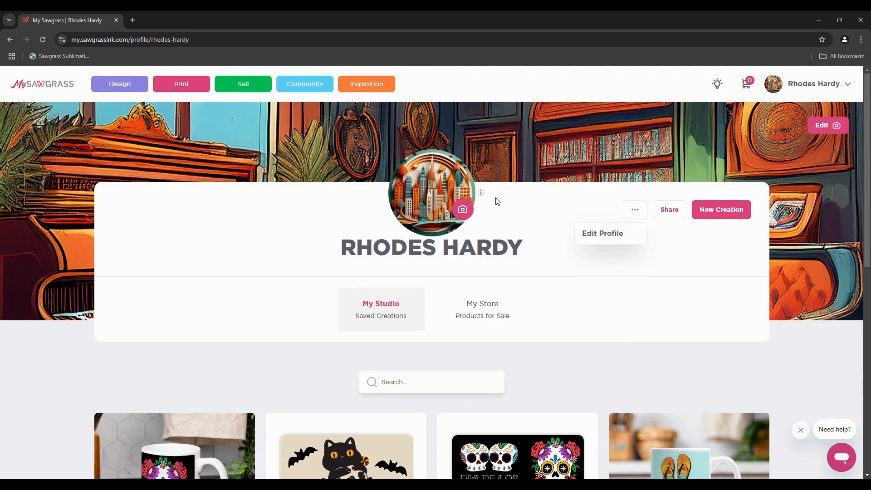
click(481, 194)
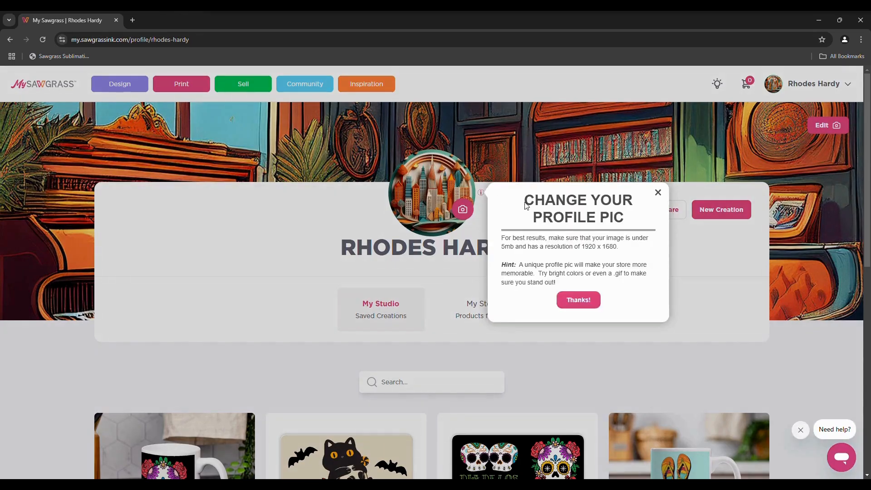
click(658, 192)
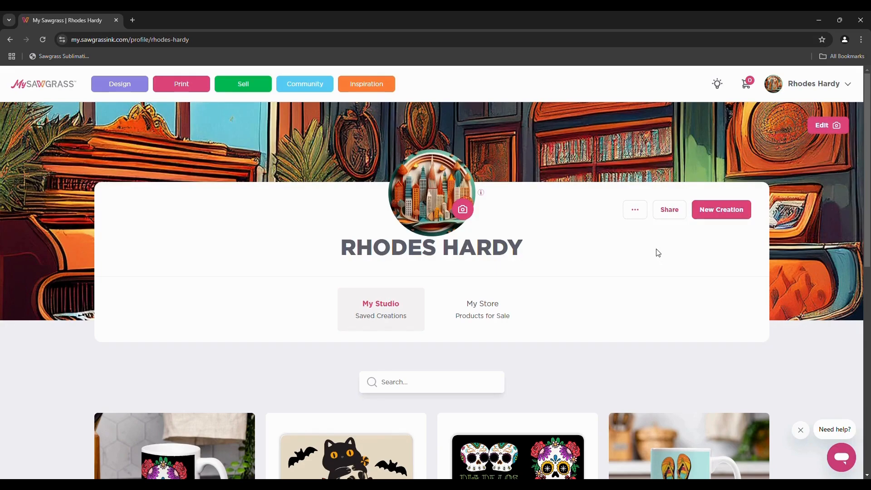
click(670, 210)
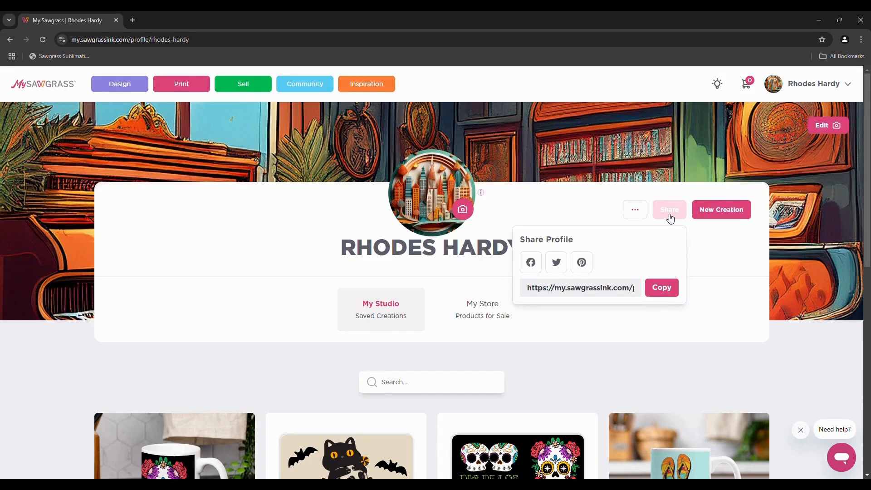
click(703, 243)
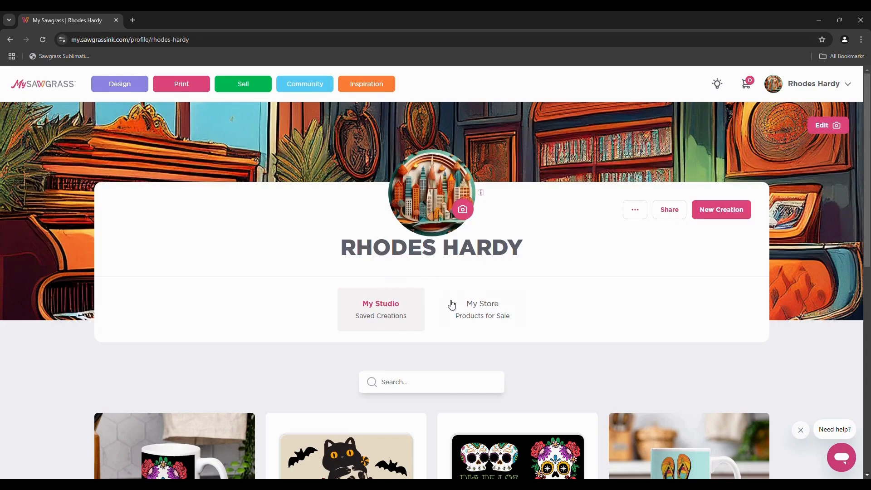
click(497, 312)
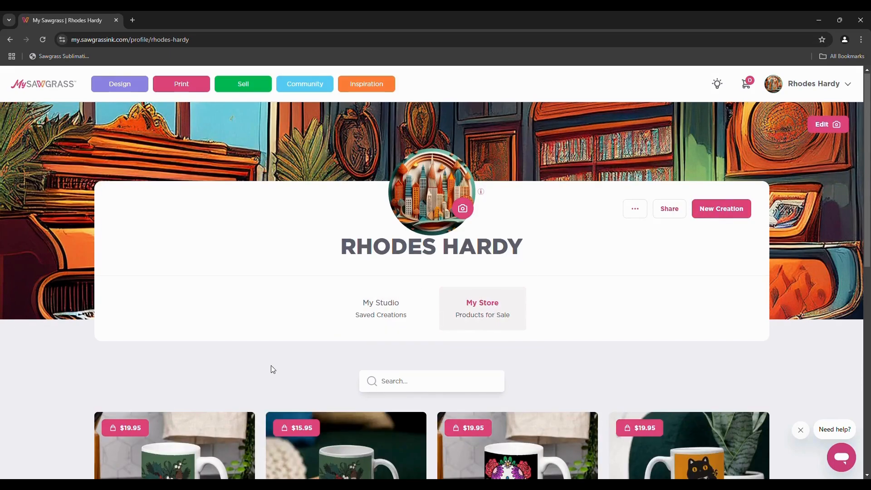
Scroll down to Christmas Mug #2 and browse its sharing and option menus and the saved creations
scroll(270, 366, down, 2)
scroll(270, 366, down, 3)
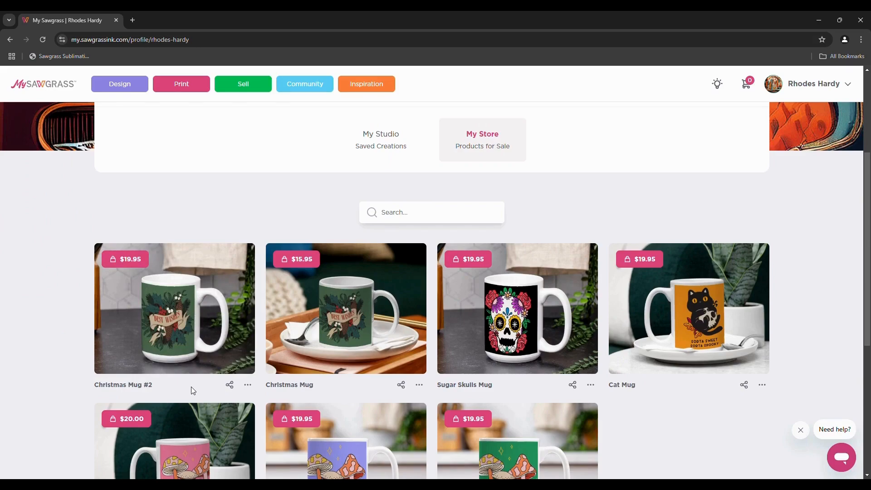
click(229, 387)
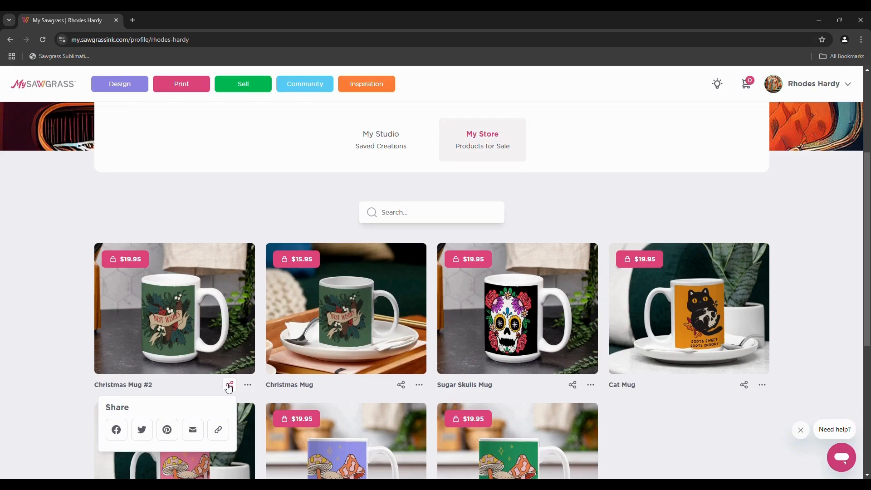
click(247, 386)
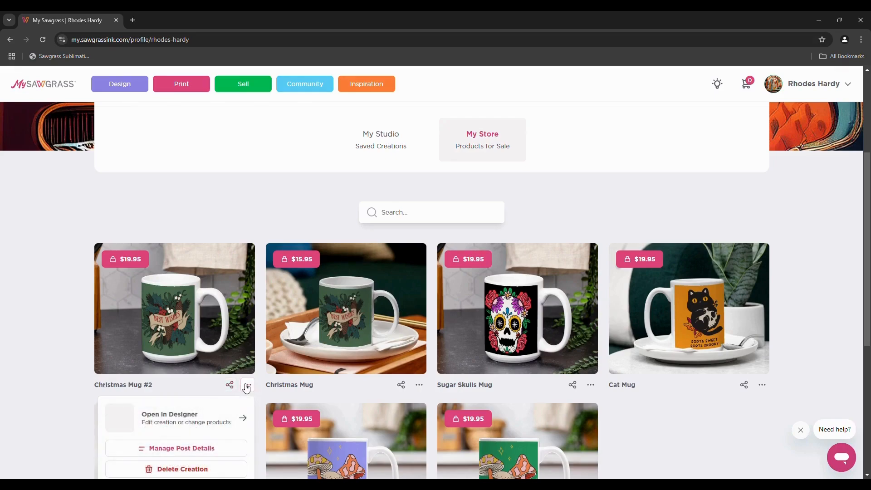
scroll(247, 386, down, 1)
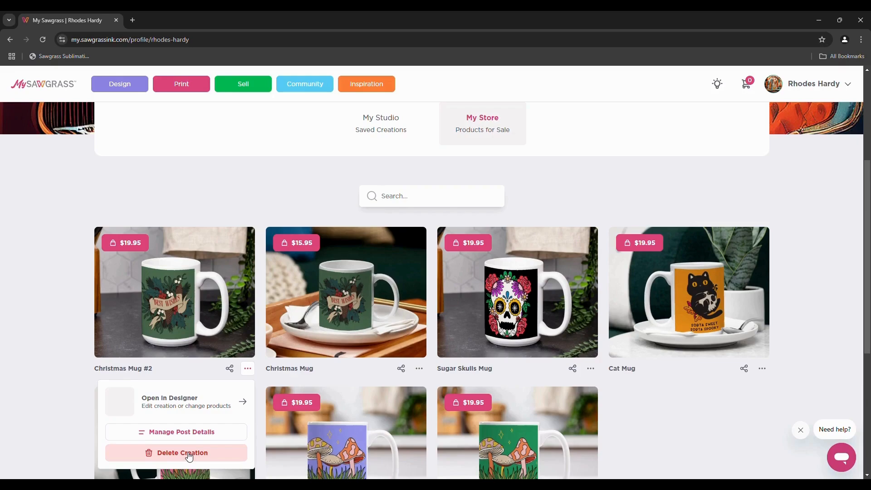
click(396, 165)
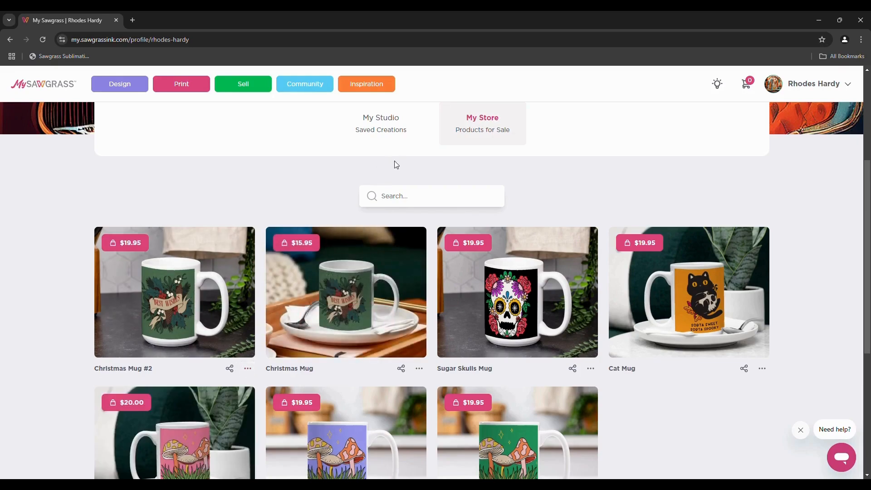
click(393, 141)
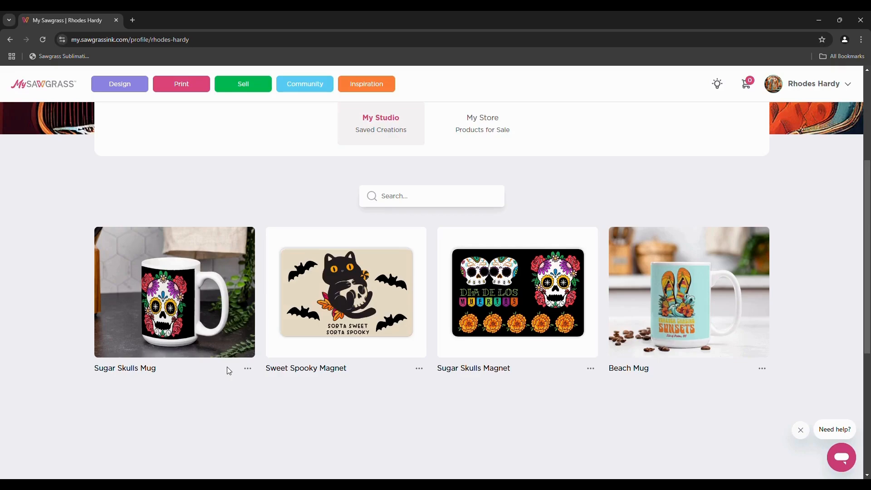
click(472, 139)
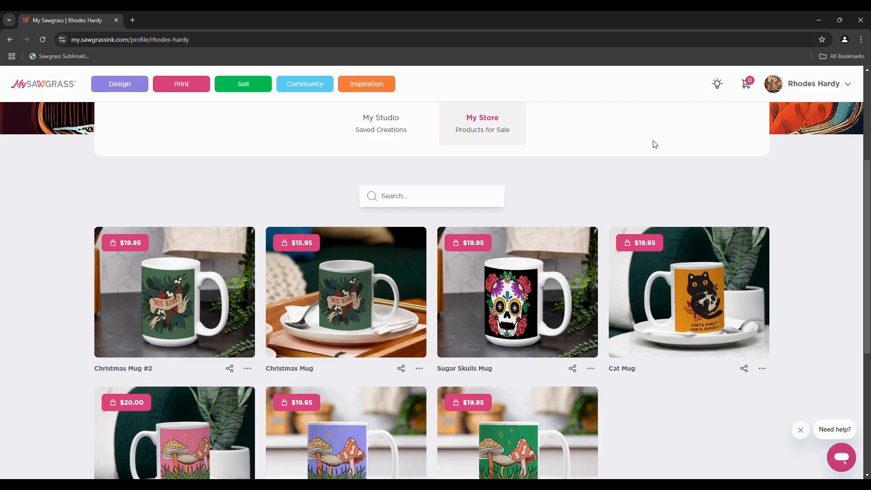
Reopen the post details for Christmas Mug #2 through Manage Post Details and start printing it
click(817, 87)
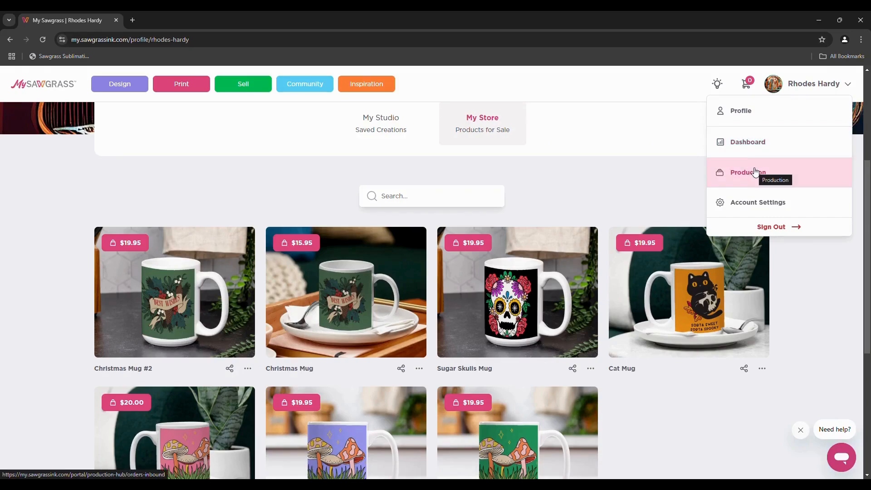
click(676, 166)
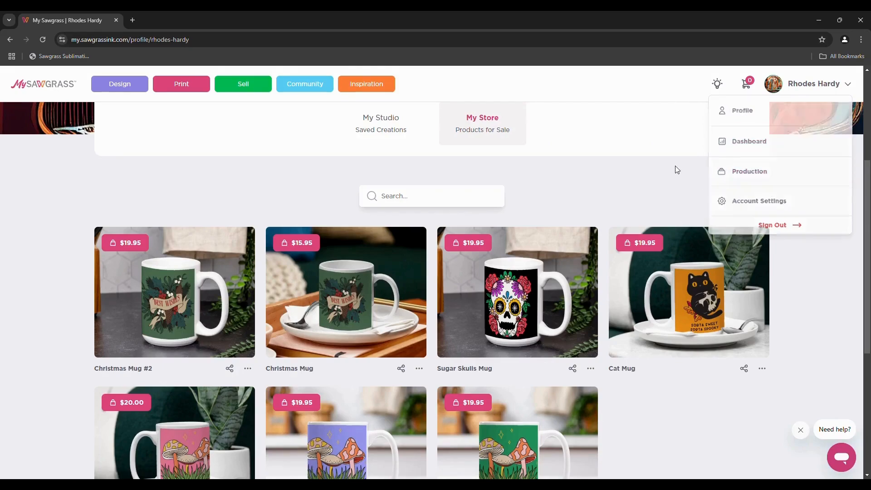
mouse_move(244, 254)
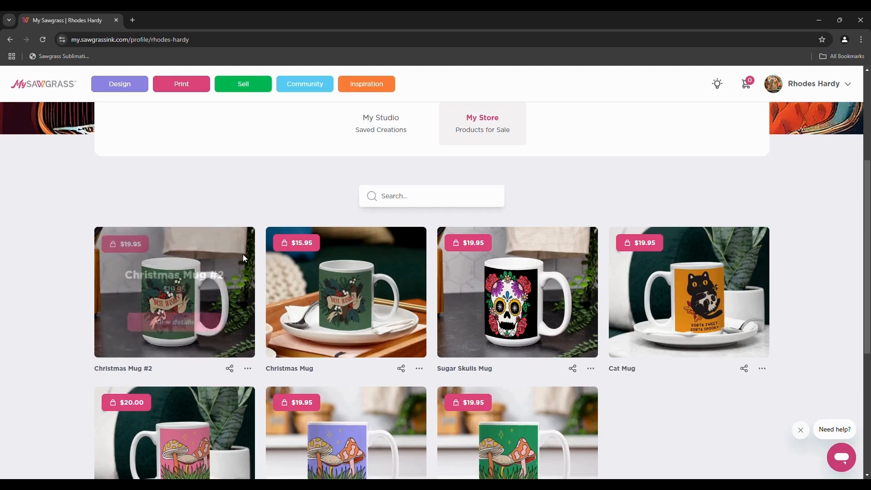
click(247, 368)
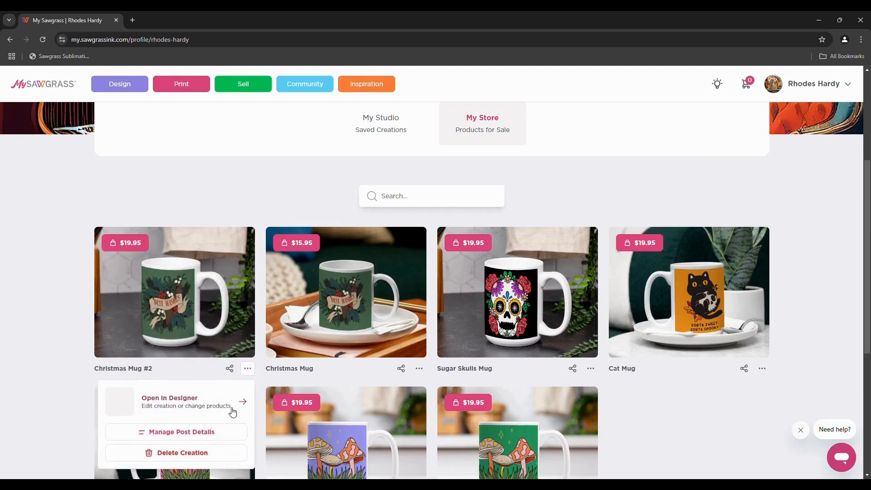
click(212, 434)
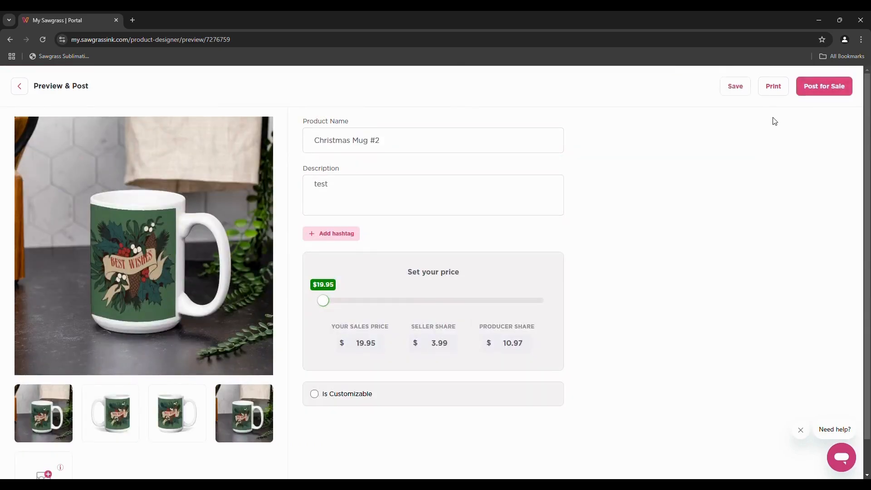
click(776, 92)
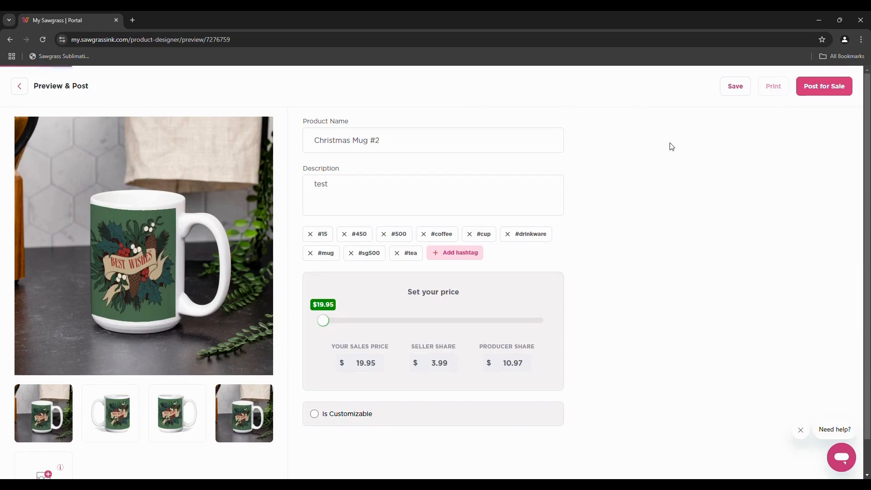
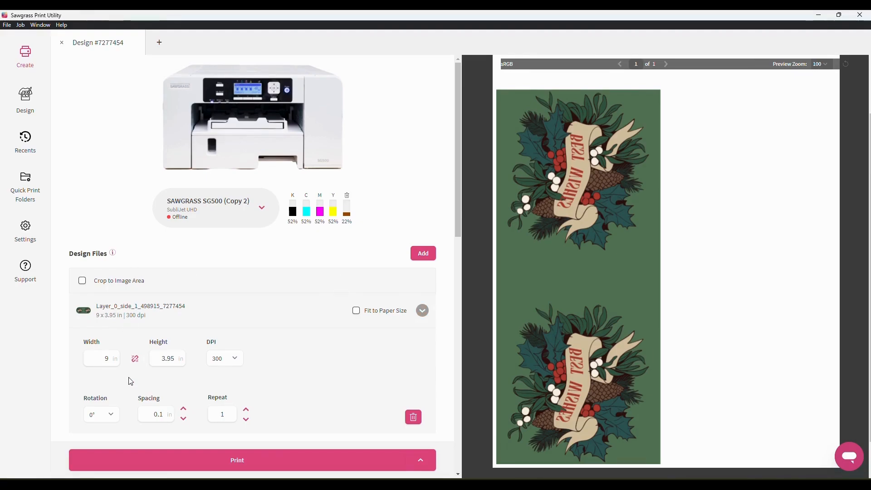
Lock and then unlink the width and height proportions, and show the rotation choices
click(134, 361)
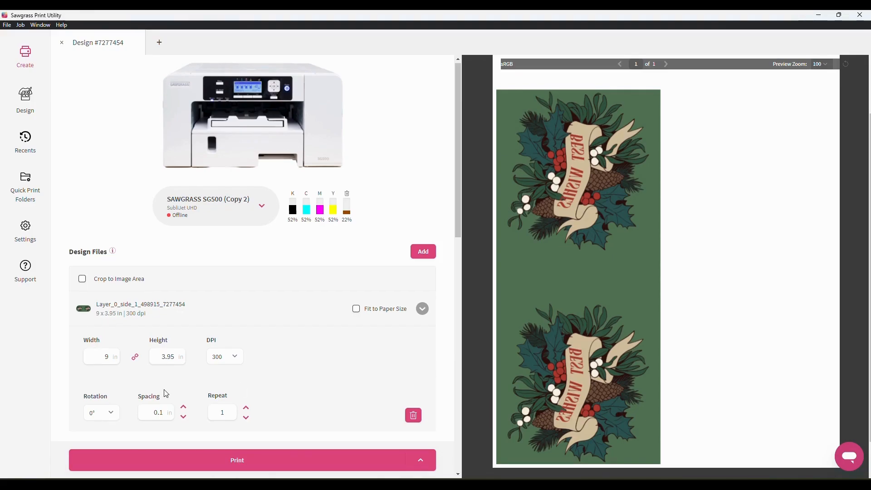
scroll(165, 393, down, 1)
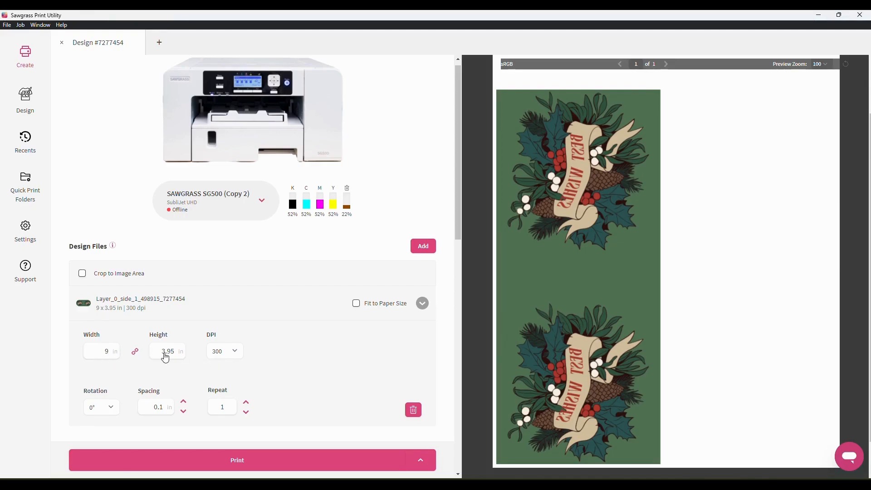
click(136, 352)
click(113, 410)
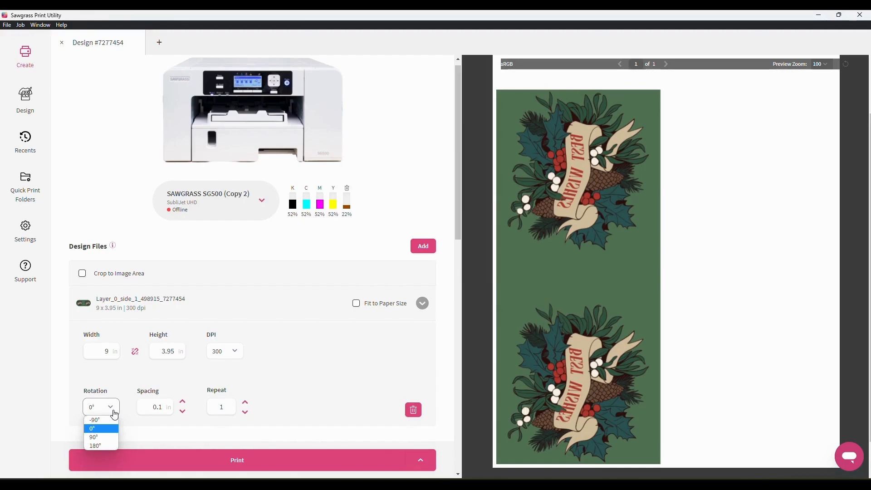
Keep rotation at 0°, set Repeat to 2 then back to 1, and start the Design Files guide
click(259, 420)
click(246, 403)
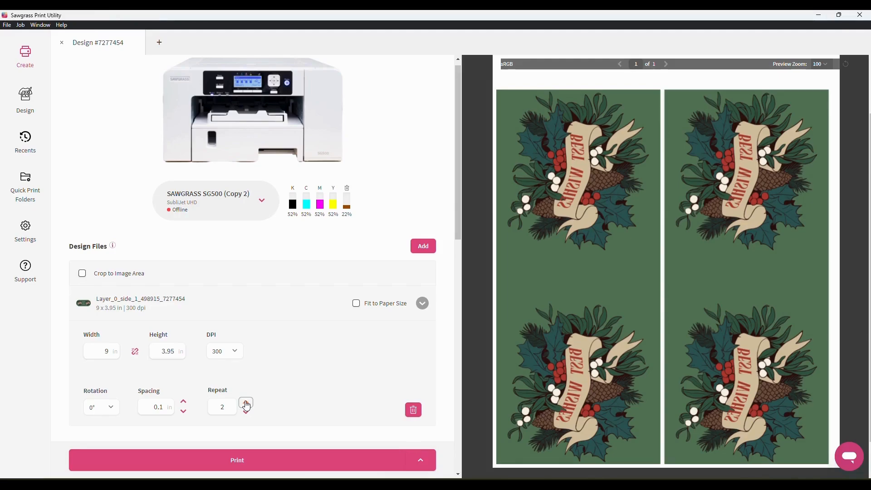
click(246, 412)
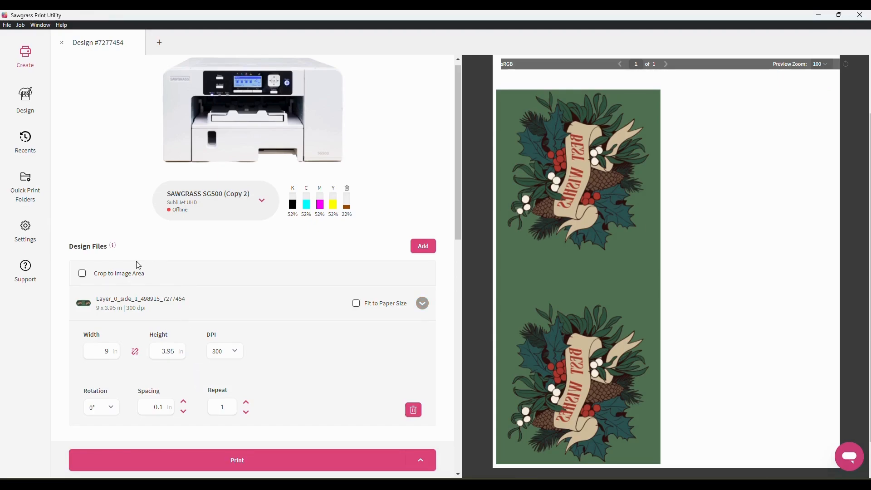
click(113, 247)
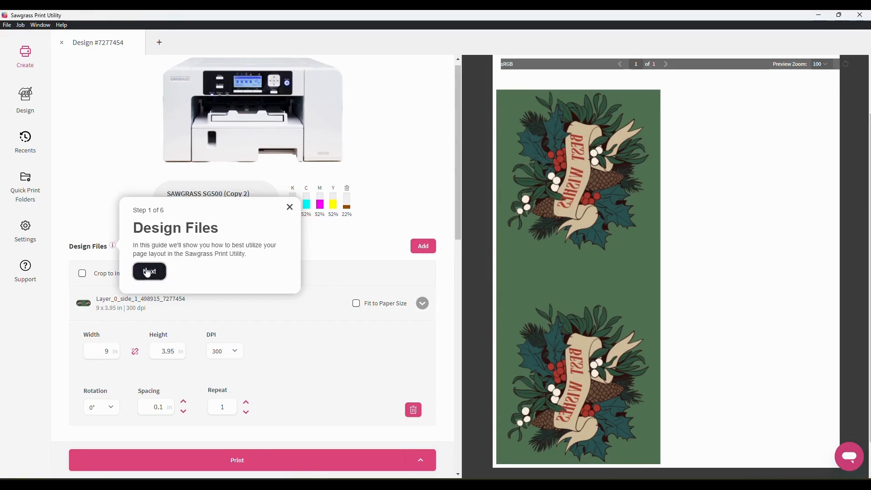
Advance the Design Files guide through Height and Width, Tools to Save Paper, Repeat and Crop to Image Size until it closes
click(149, 271)
click(111, 304)
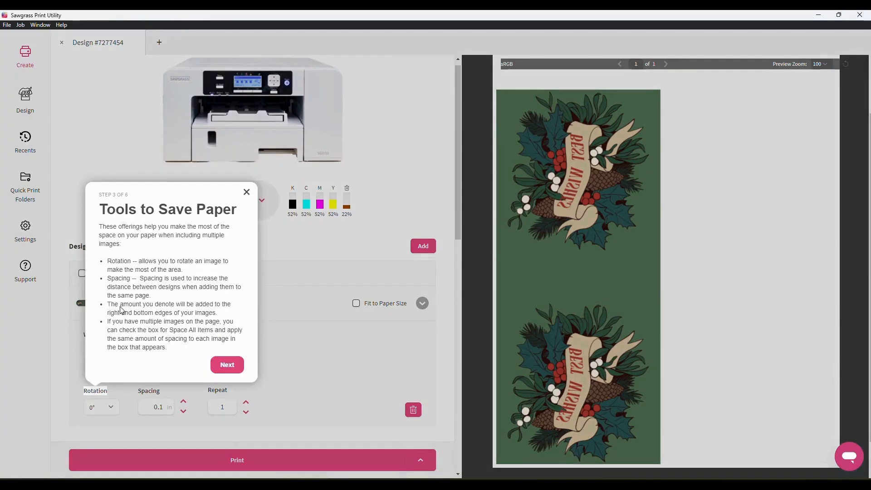
click(227, 365)
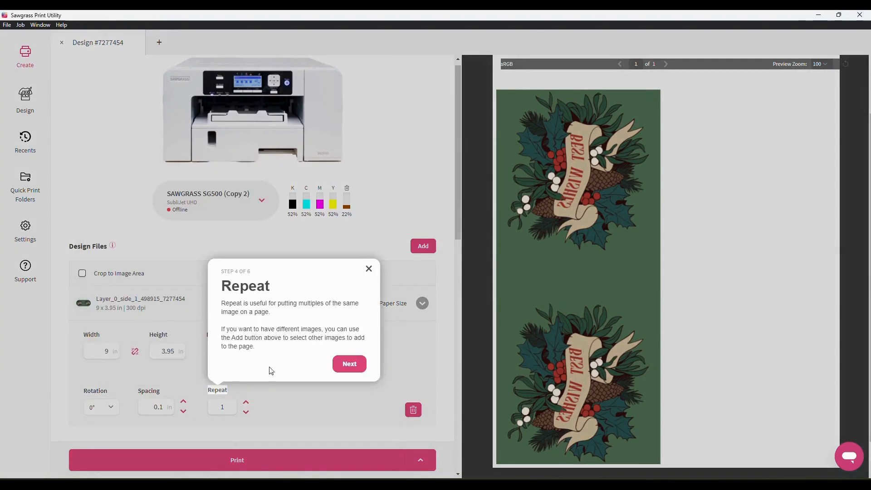
click(350, 364)
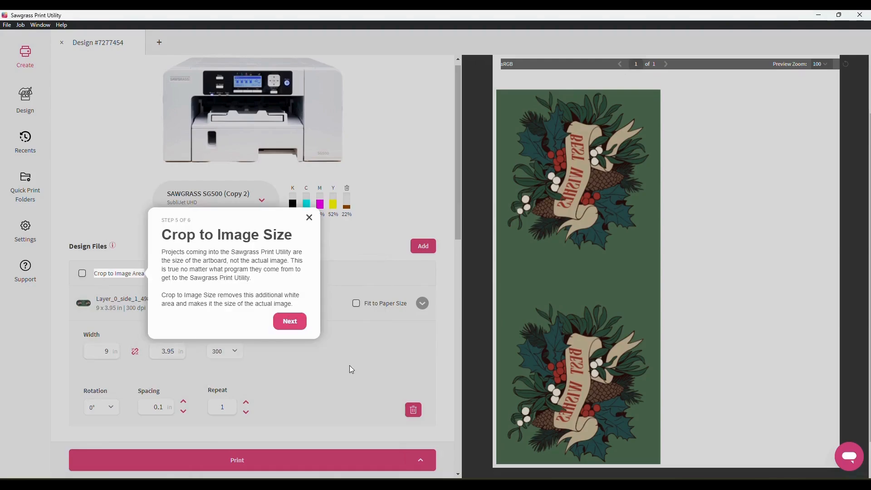
click(291, 321)
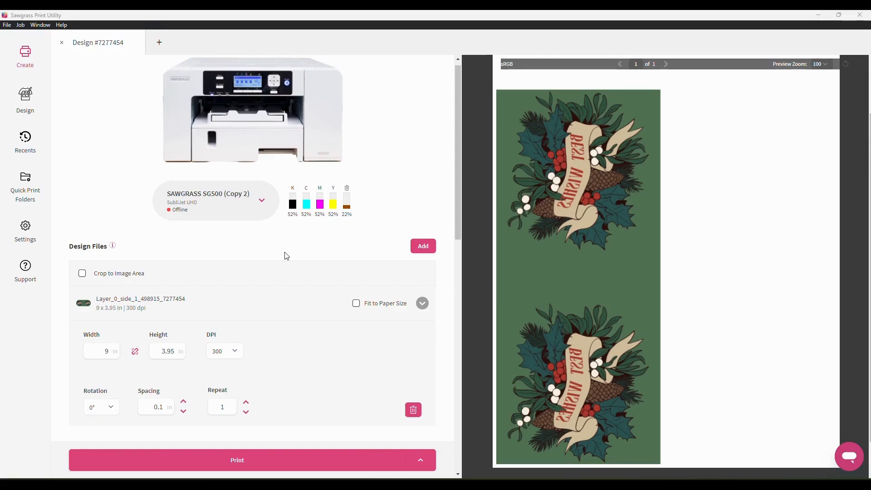
Turn on Center on Page under Print Settings > General
scroll(287, 256, down, 3)
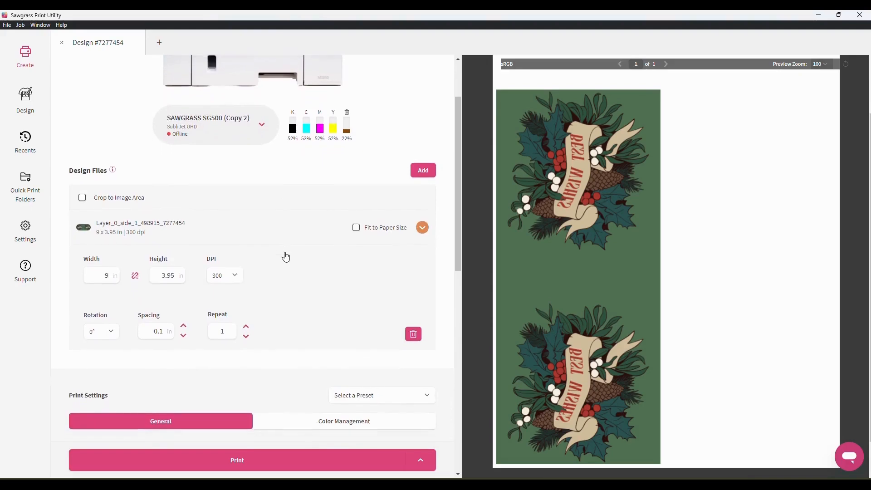
scroll(286, 257, down, 4)
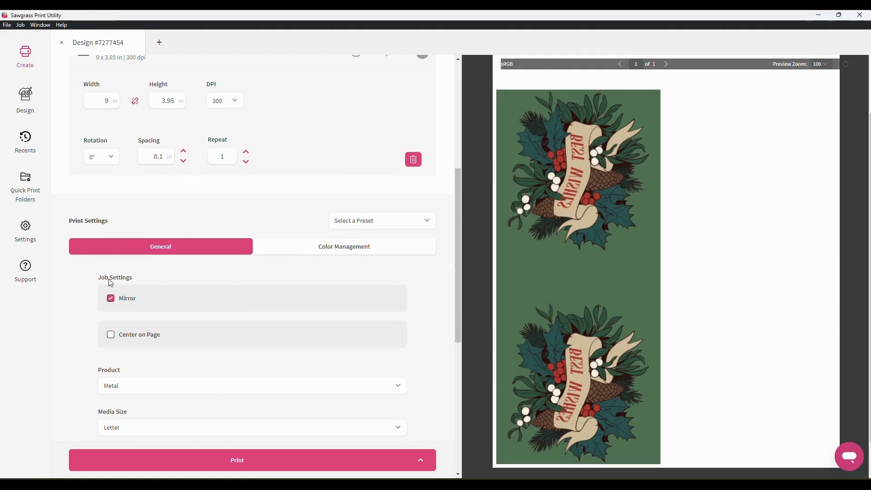
scroll(80, 288, down, 1)
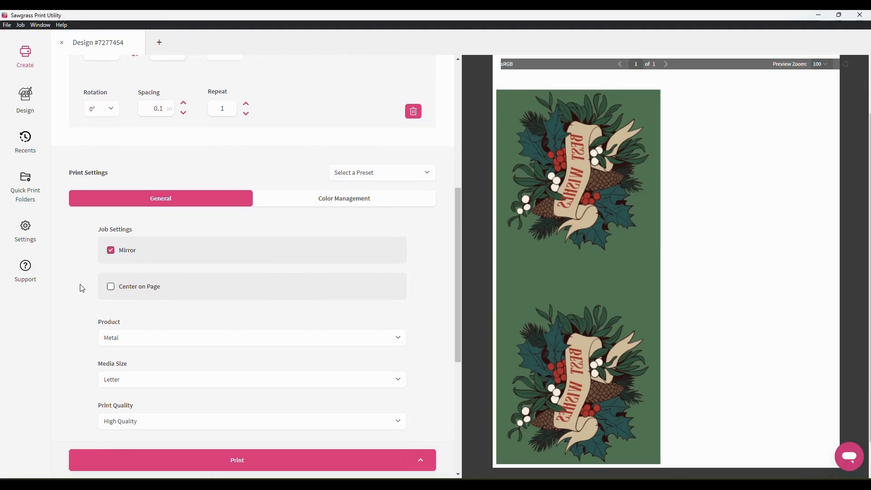
scroll(82, 288, down, 2)
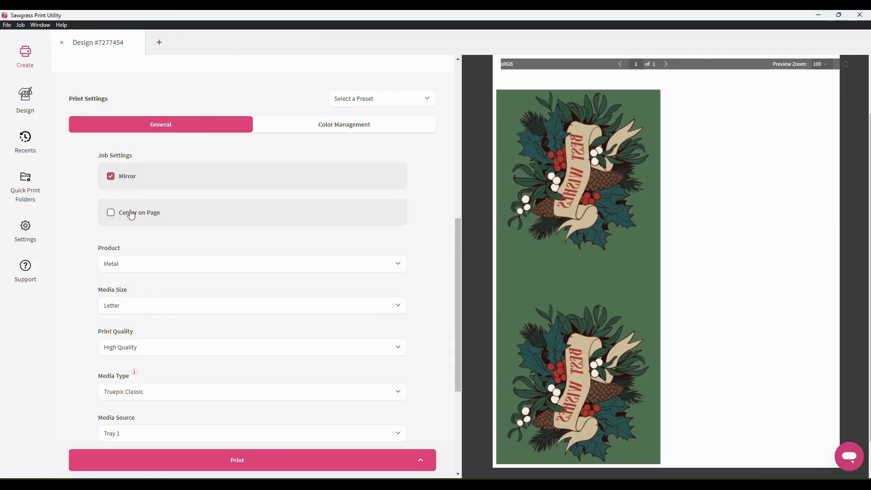
click(113, 216)
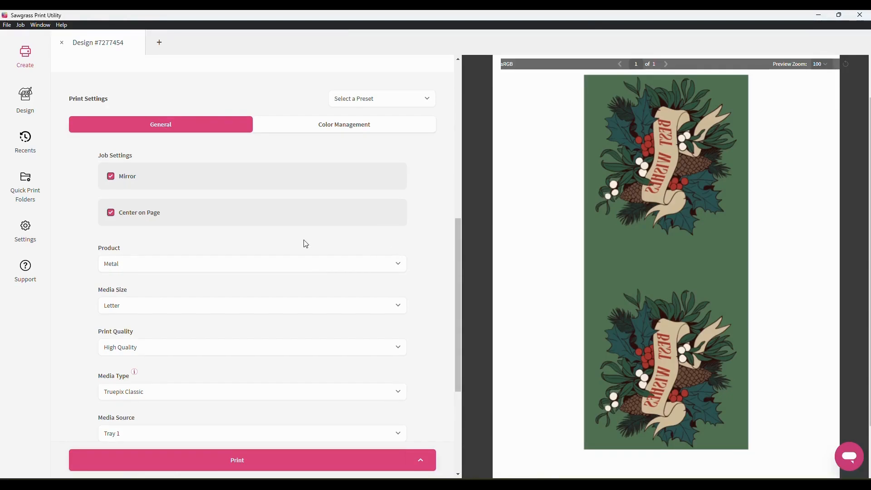
scroll(306, 244, down, 2)
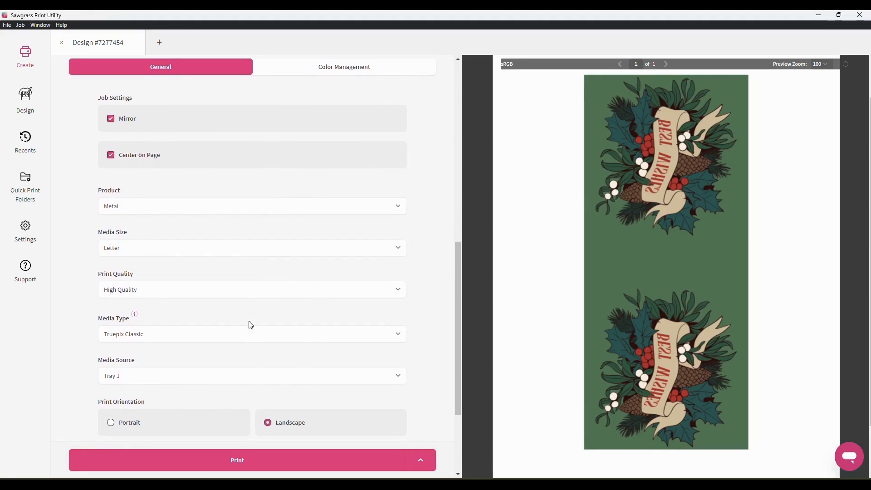
Set the product type to Ceramic, leaving the media size at Letter
click(216, 211)
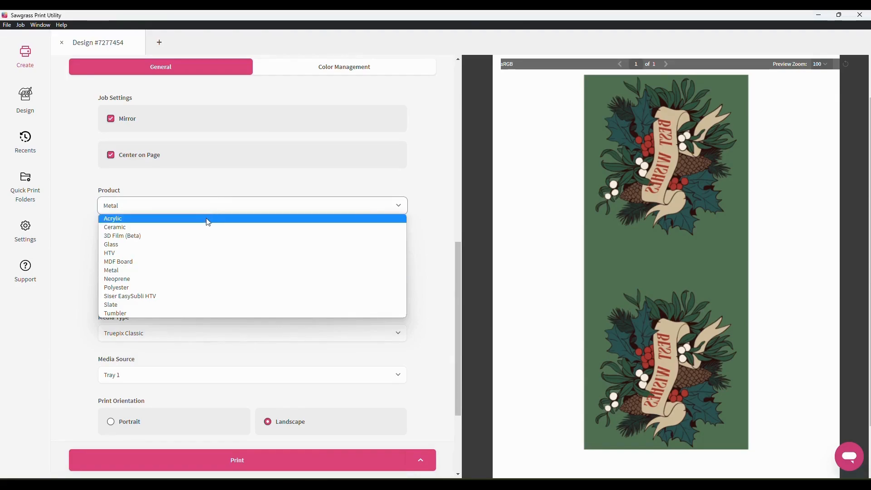
click(202, 228)
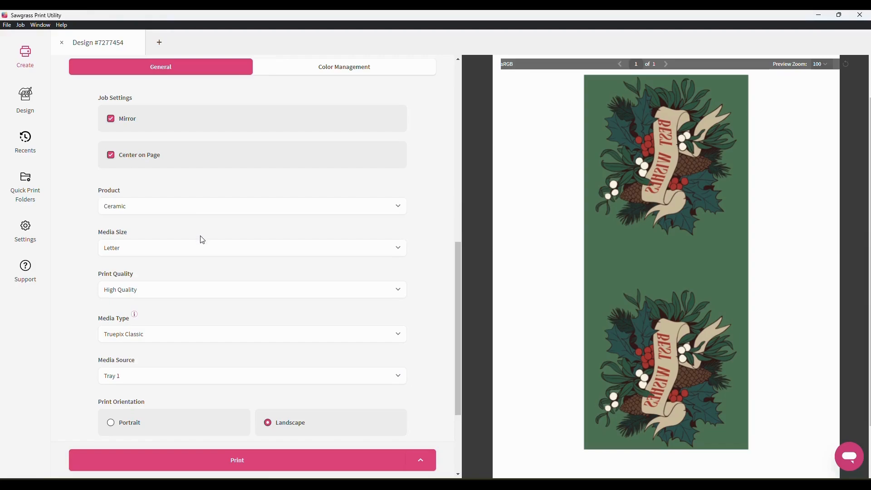
click(201, 252)
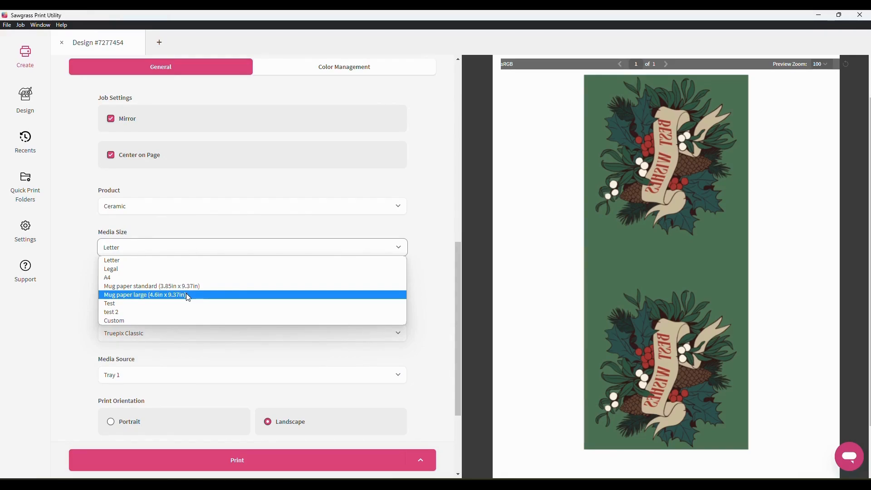
Choose a Custom media size, then cancel the new custom paper size dialog
click(176, 321)
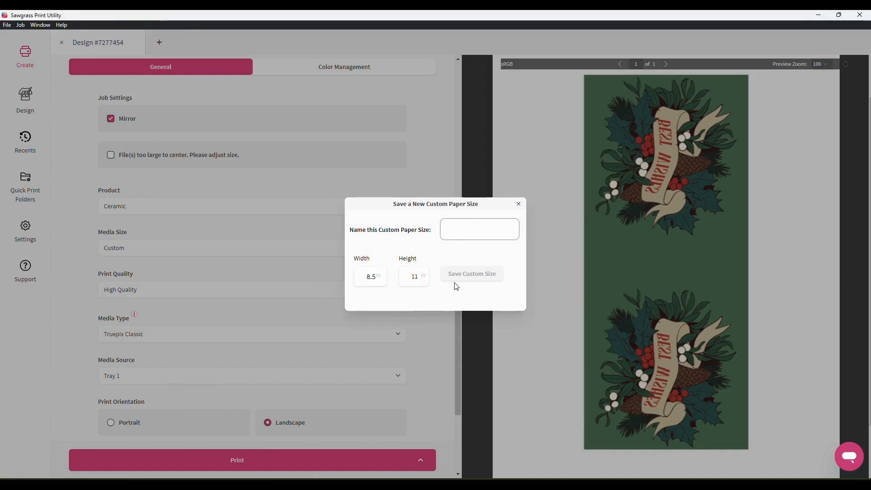
click(518, 204)
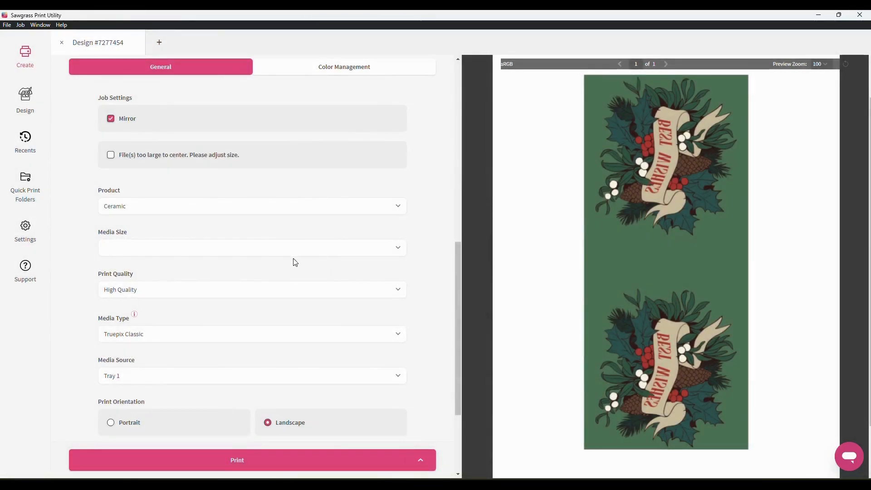
click(262, 340)
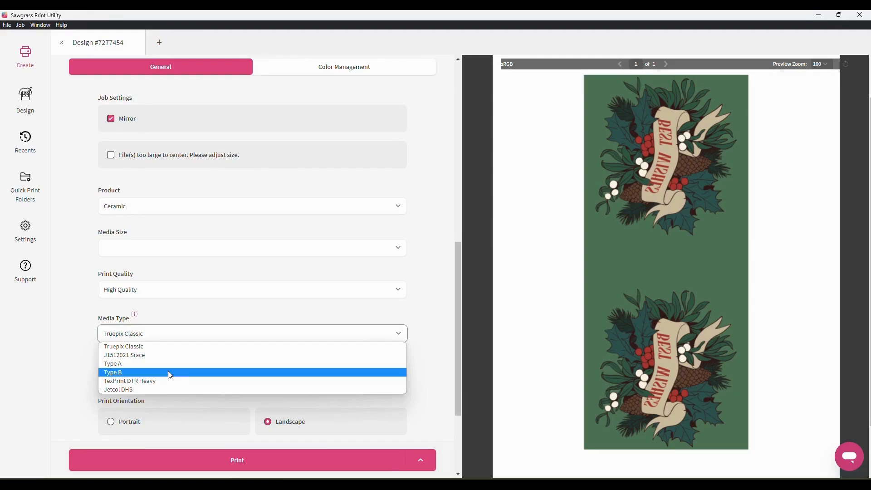
Keep Truepix Classic as media type and read the Type A & B Papers explanation
click(171, 323)
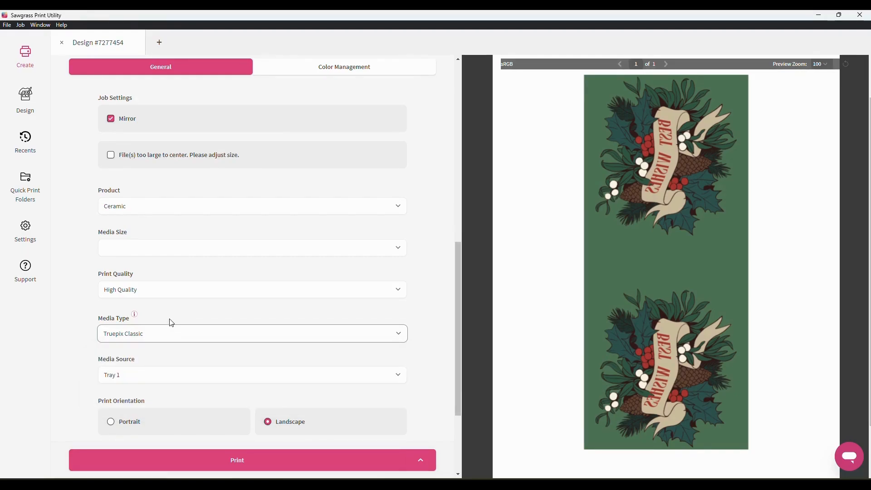
click(134, 314)
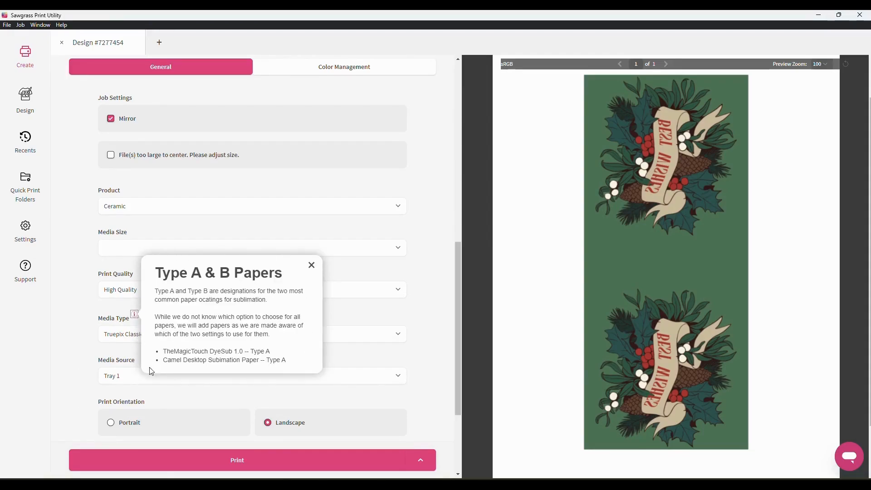
click(311, 265)
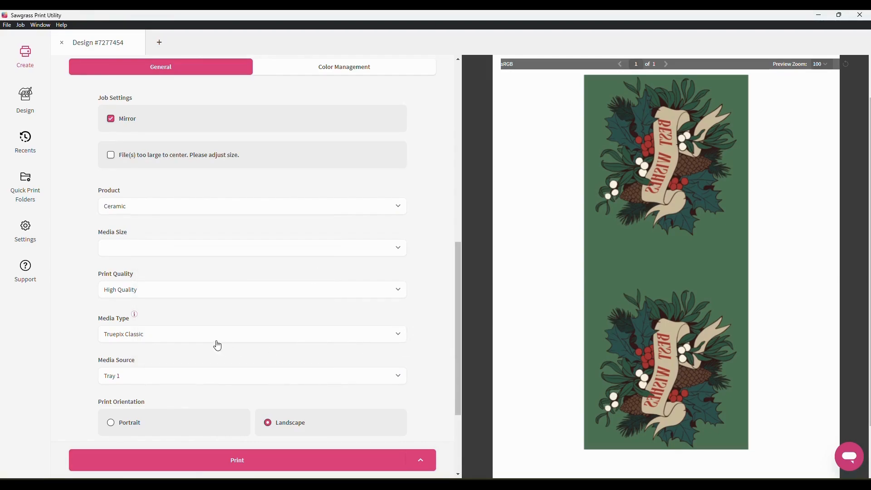
Keep Tray 1 as media source and review the Pages and Copies settings
click(218, 384)
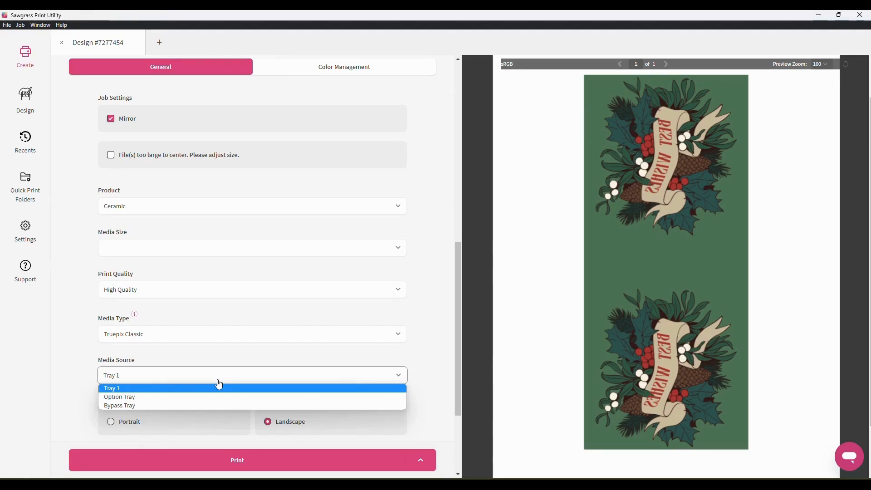
click(184, 389)
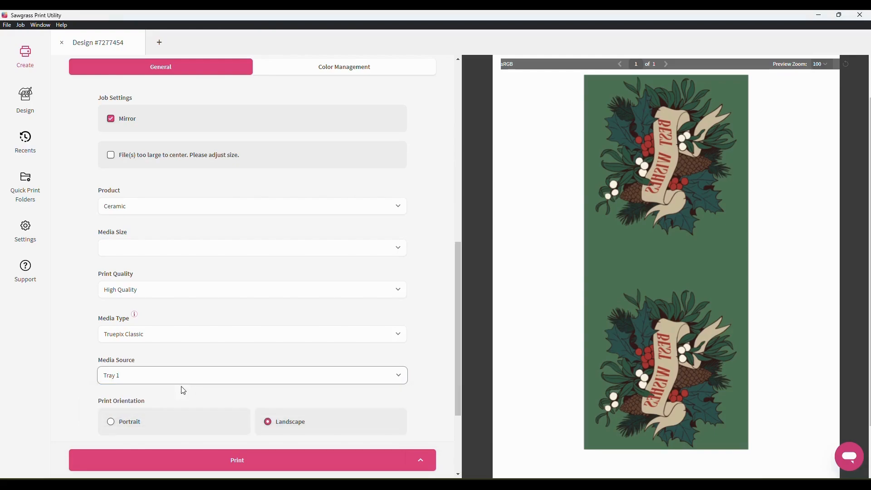
click(428, 371)
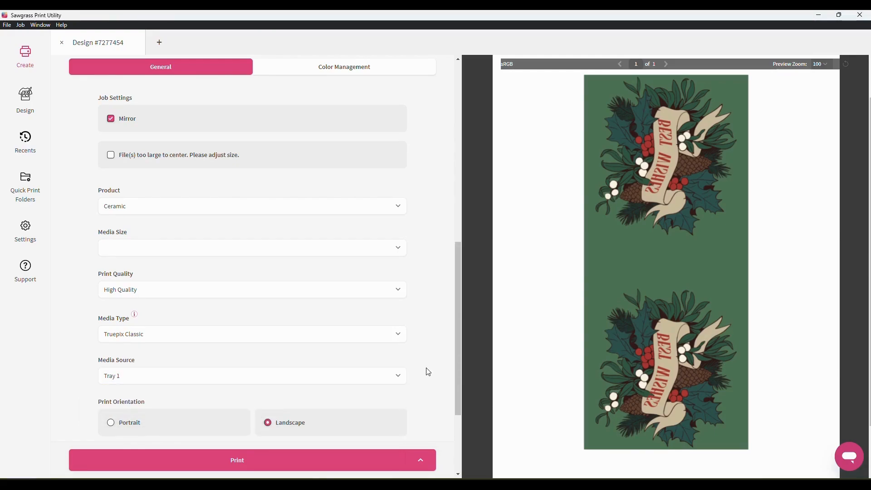
scroll(428, 372, down, 3)
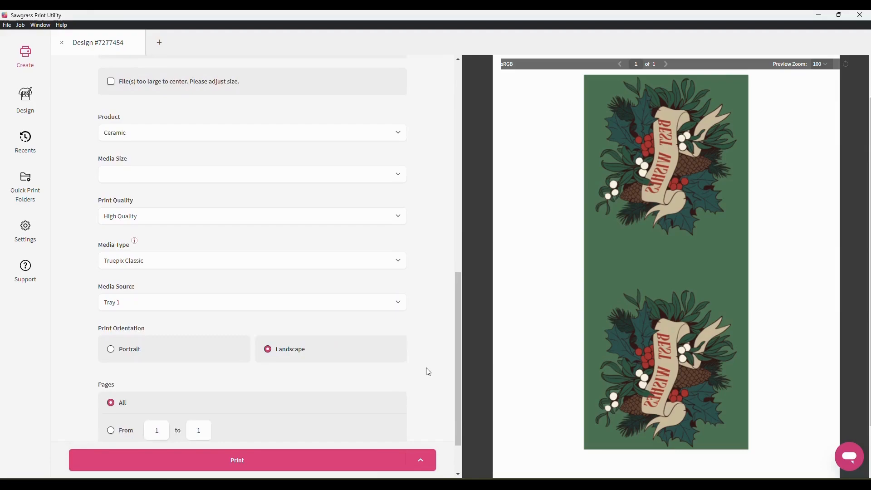
scroll(428, 372, down, 2)
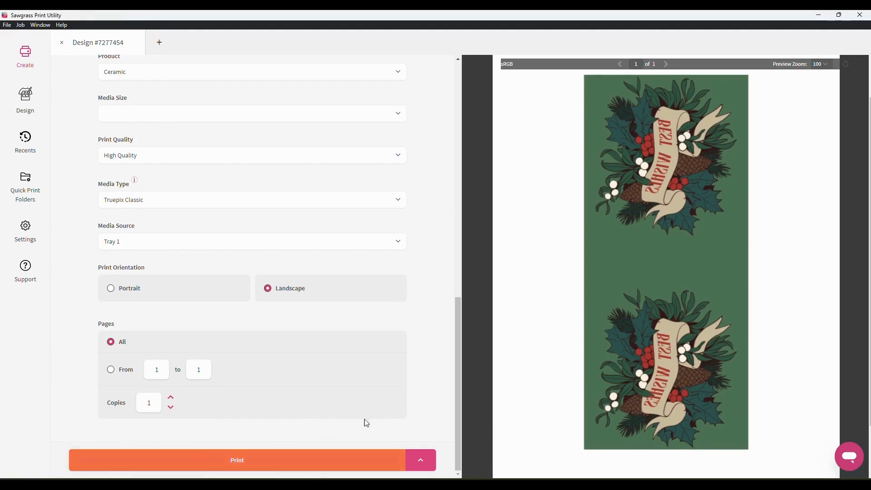
scroll(420, 385, up, 4)
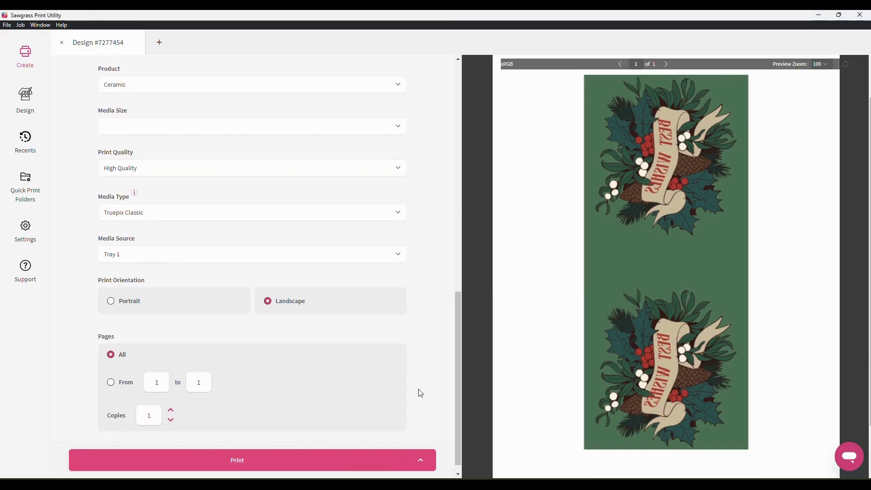
scroll(418, 391, up, 1)
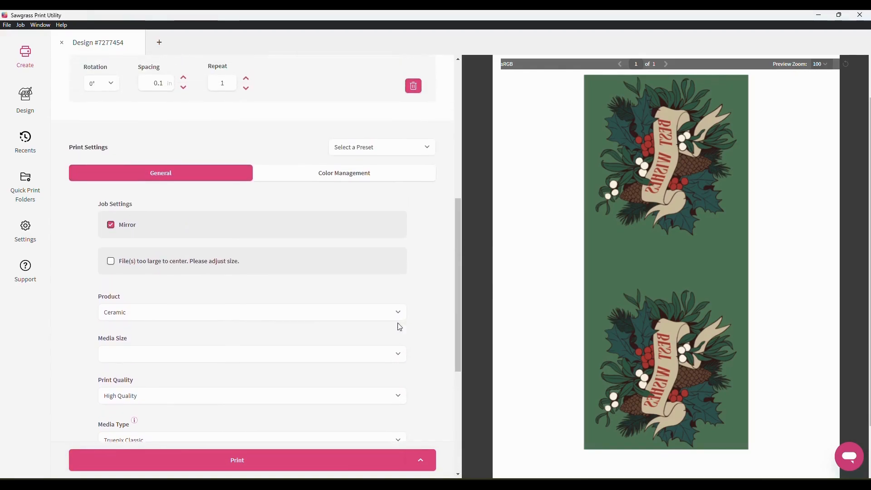
In Color Management, try Vibrant, then set Grayscale and open its adjustment sliders
click(313, 178)
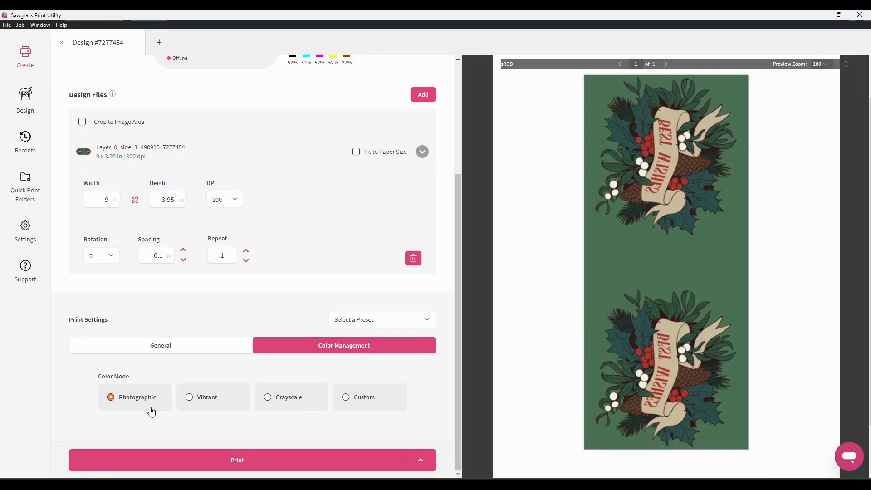
click(205, 408)
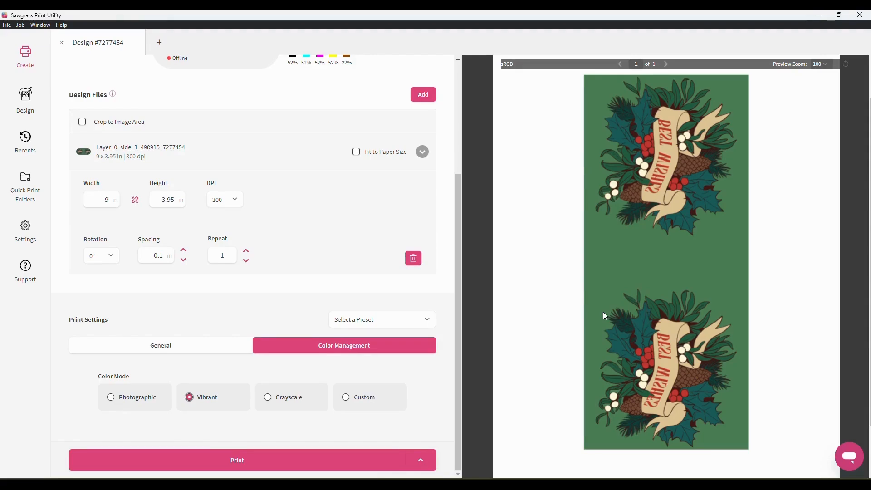
click(281, 401)
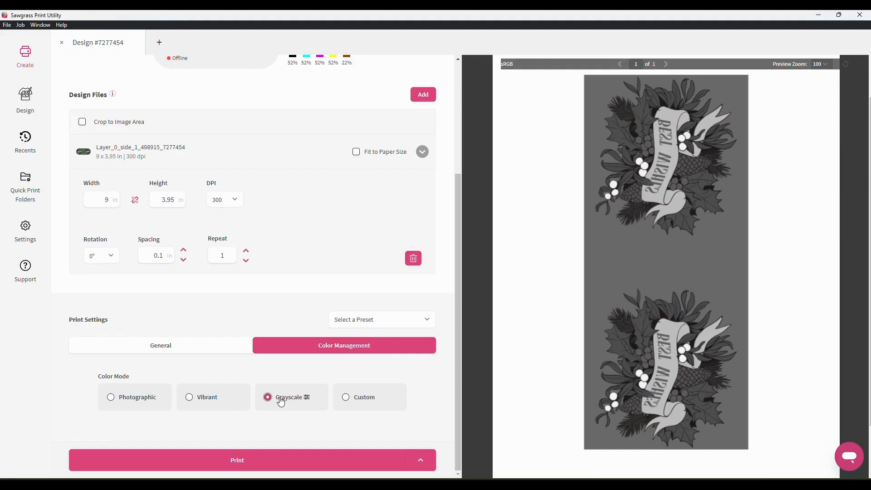
click(307, 398)
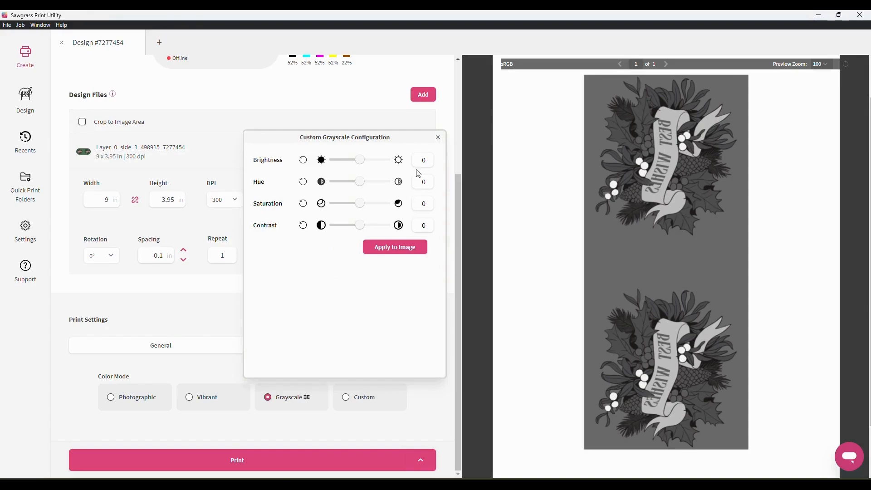
Look through the Custom colour mode's saved configurations, then set the colour mode to Vibrant
click(437, 139)
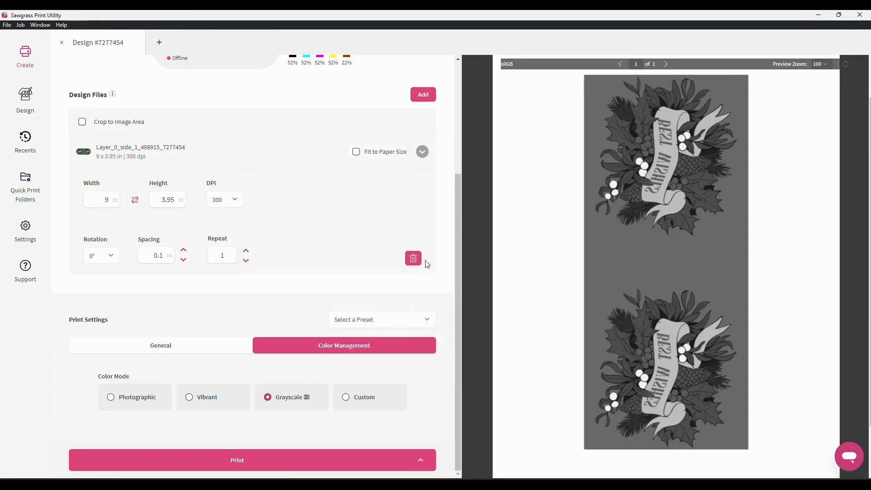
click(363, 401)
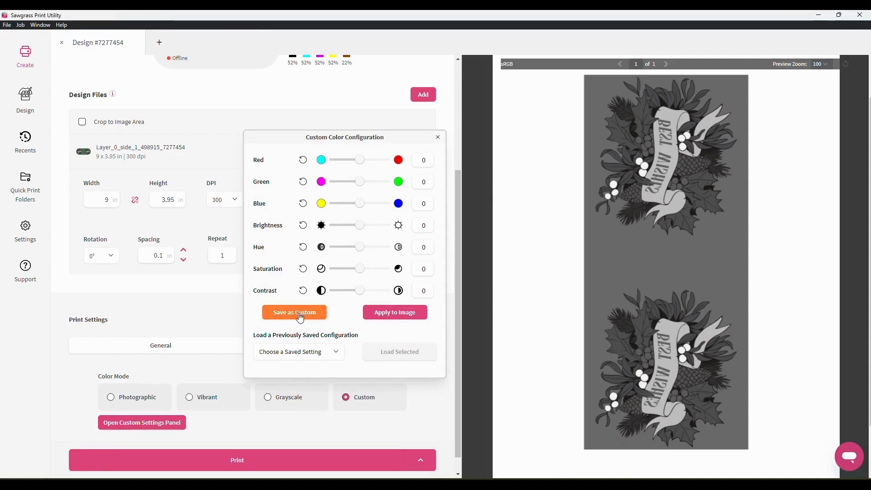
click(301, 351)
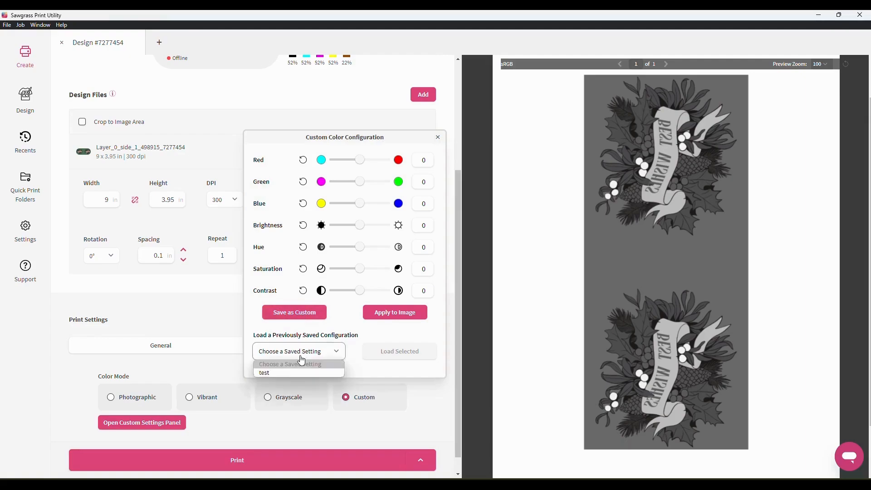
click(341, 327)
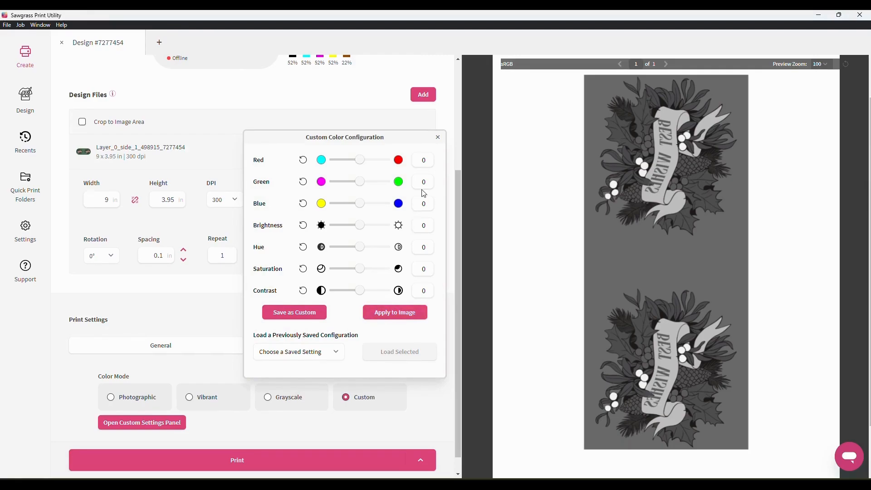
click(438, 137)
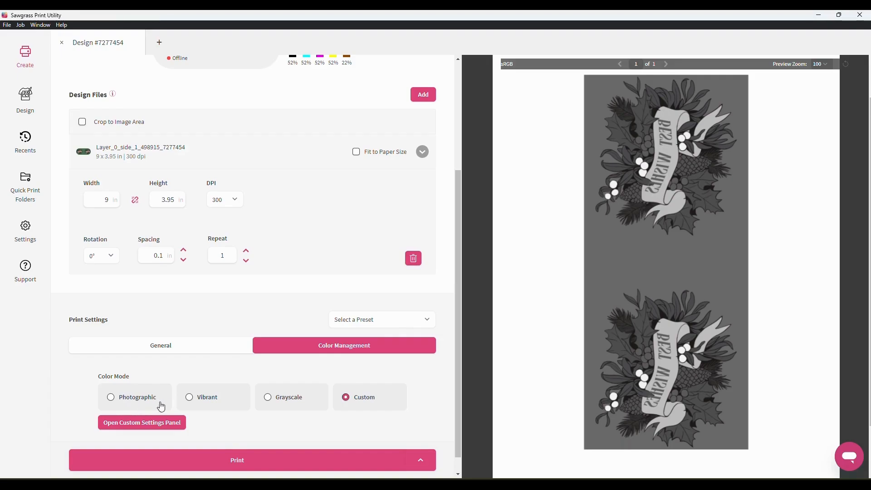
click(195, 405)
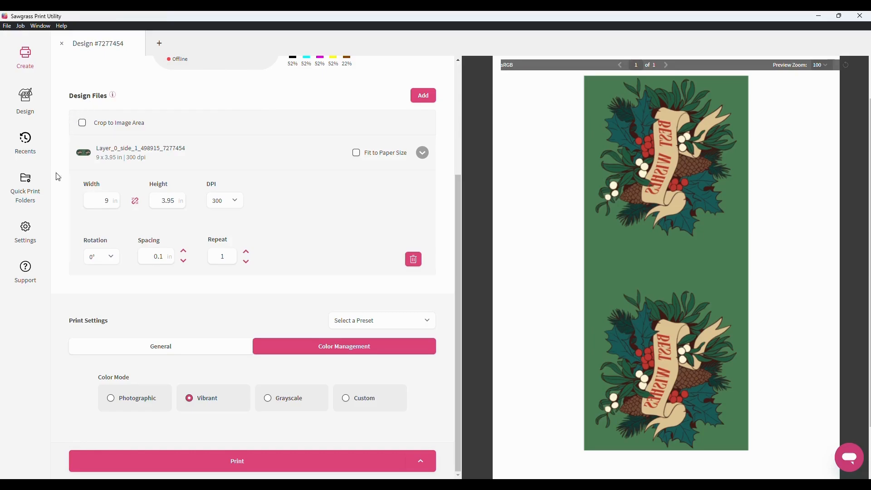
Show the Devices list in Settings, with five Sawgrass printers and SG500 (Copy 2) as default
click(27, 242)
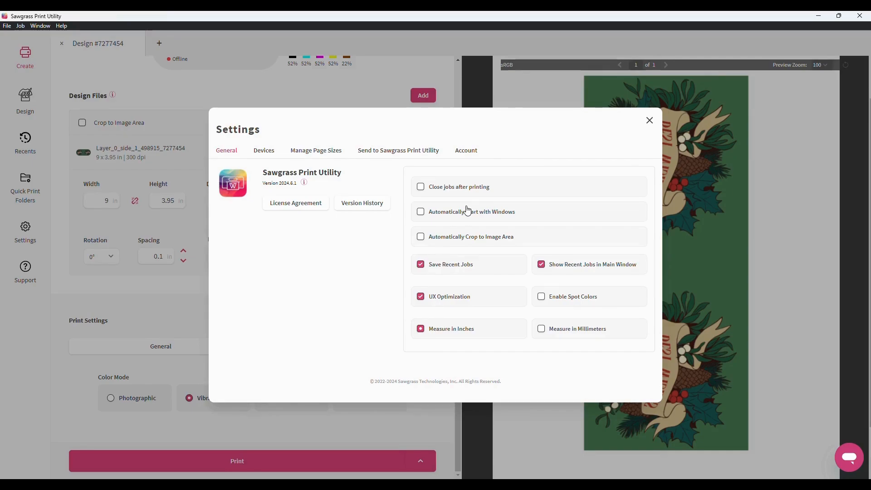
click(256, 154)
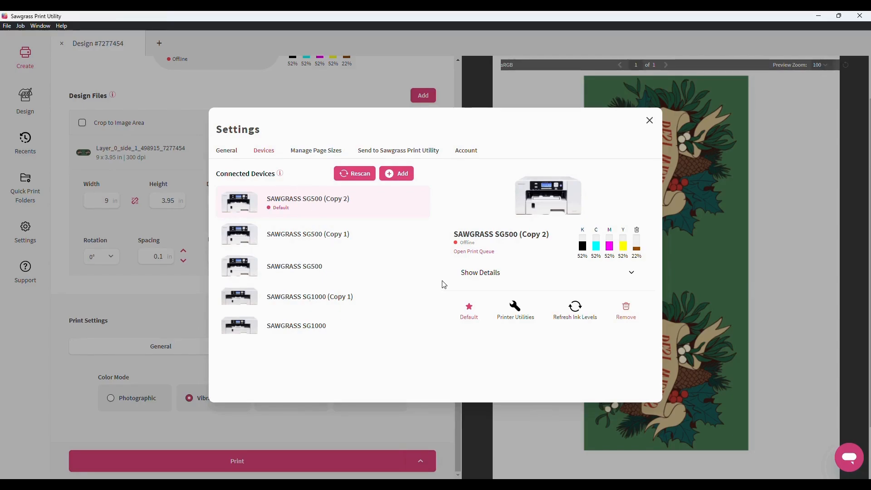
View the SG500's model, firmware and maintenance utilities, then list the paper sizes under Manage Page Sizes
click(626, 274)
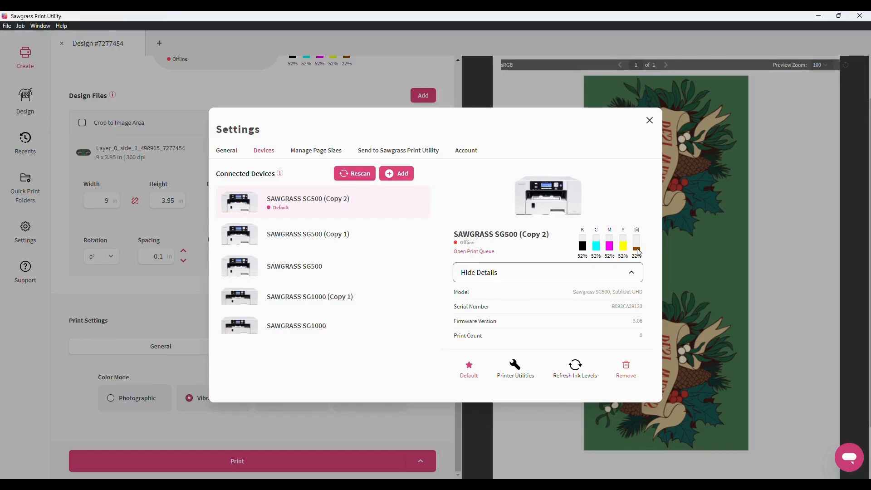
click(503, 379)
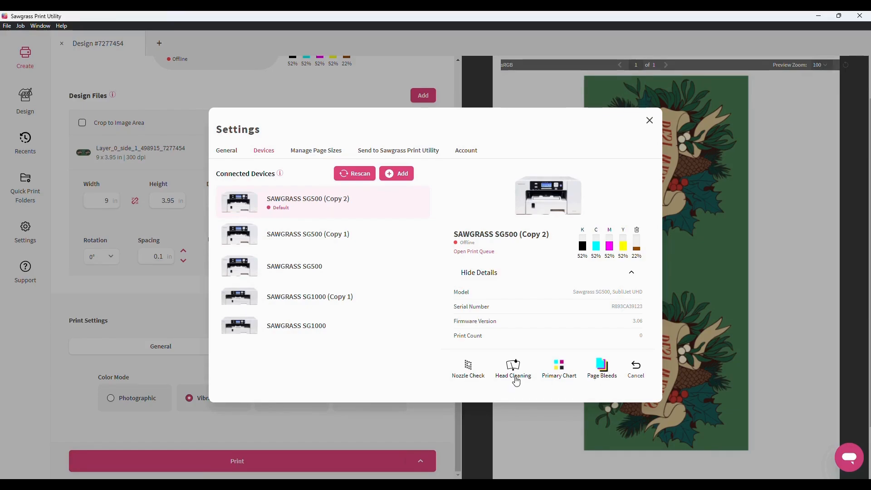
click(635, 370)
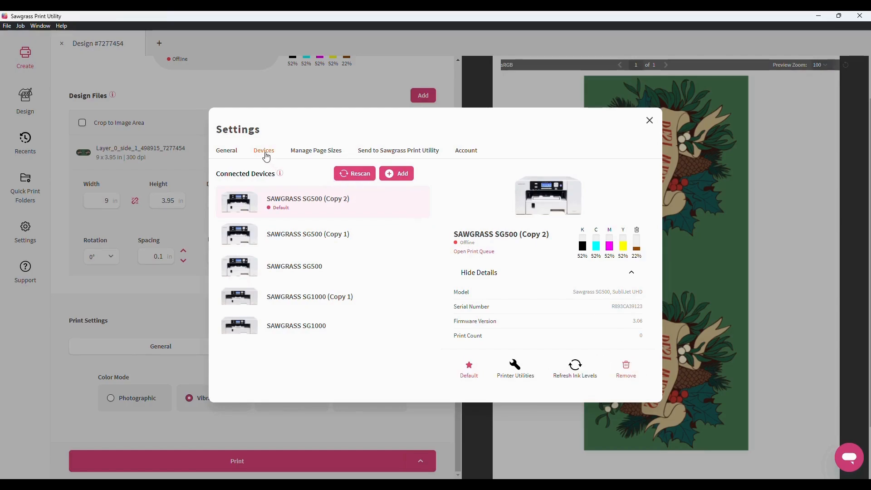
click(299, 154)
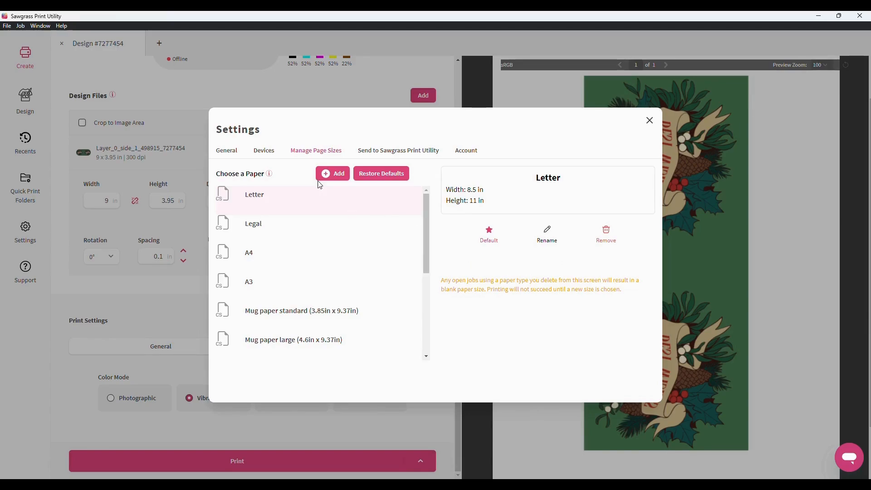
Check the custom page size help, then view Send to Sawgrass Print Utility settings (SG1000, Mirror on)
click(269, 174)
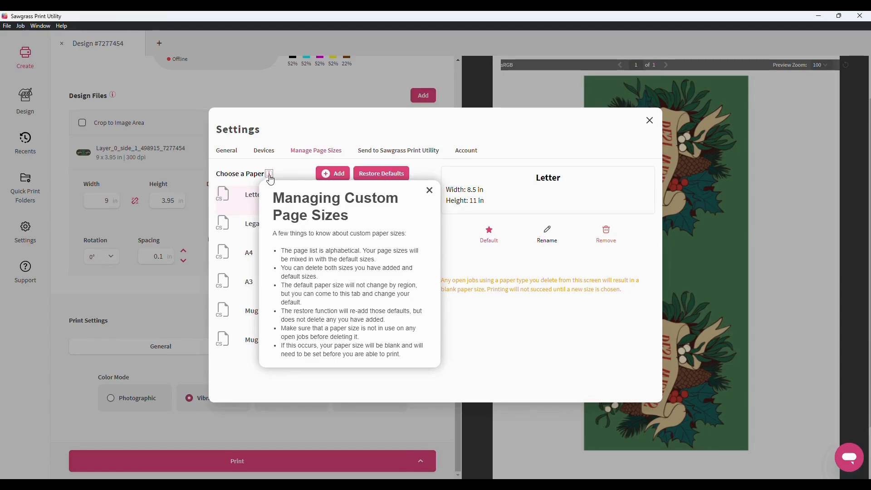
click(264, 150)
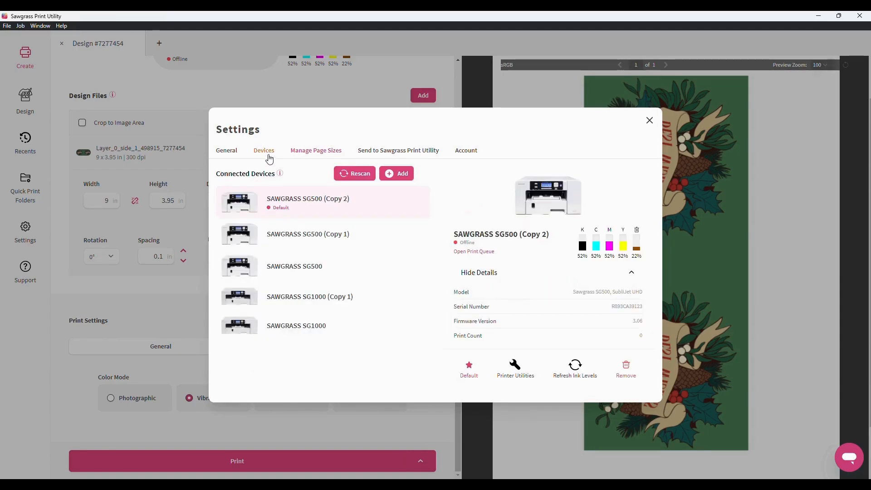
click(231, 151)
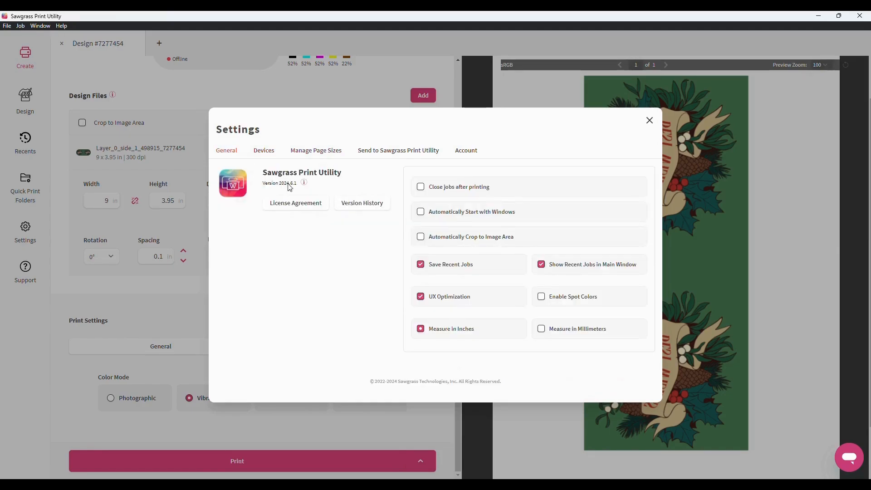
click(372, 151)
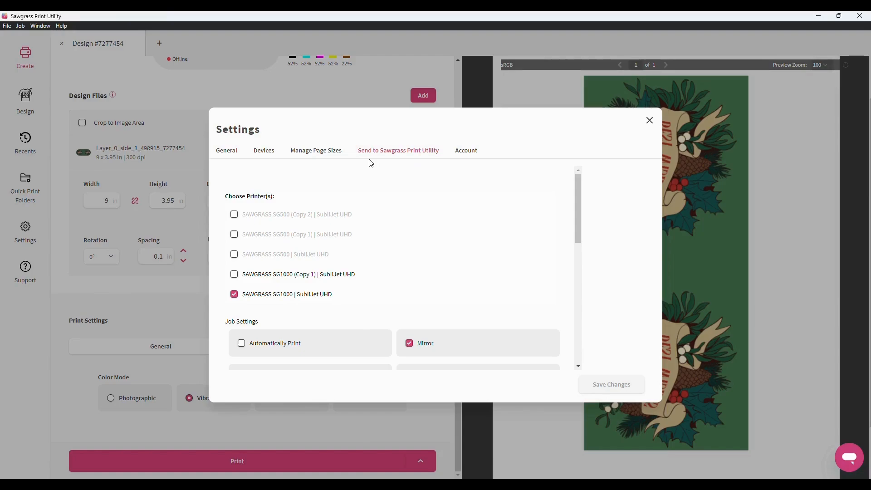
Close Settings to get back to the Design #7277454 preview with Vibrant colour
click(650, 121)
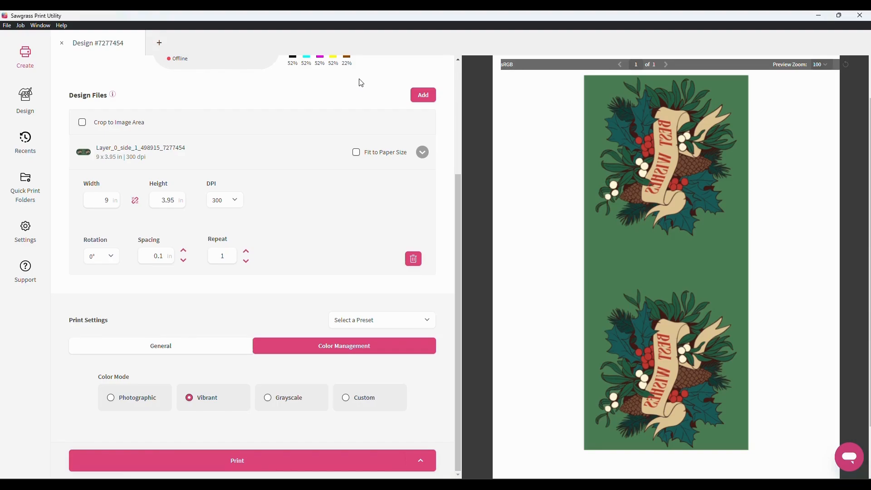
Close Design #7277454 and create a new Untitled Job on the SG500 (Copy 2) printer
click(62, 43)
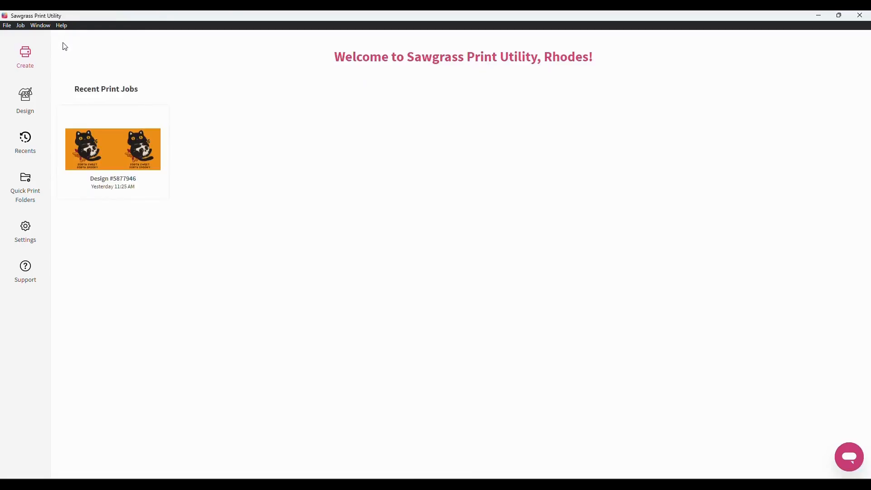
click(28, 63)
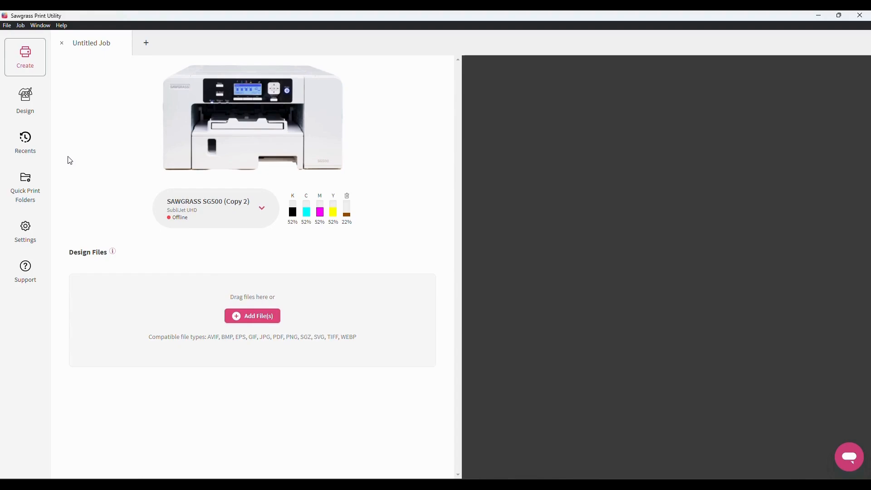
Open Design #5877946, the 9 x 3.95 in mug layout, from Recent Print Jobs
click(33, 151)
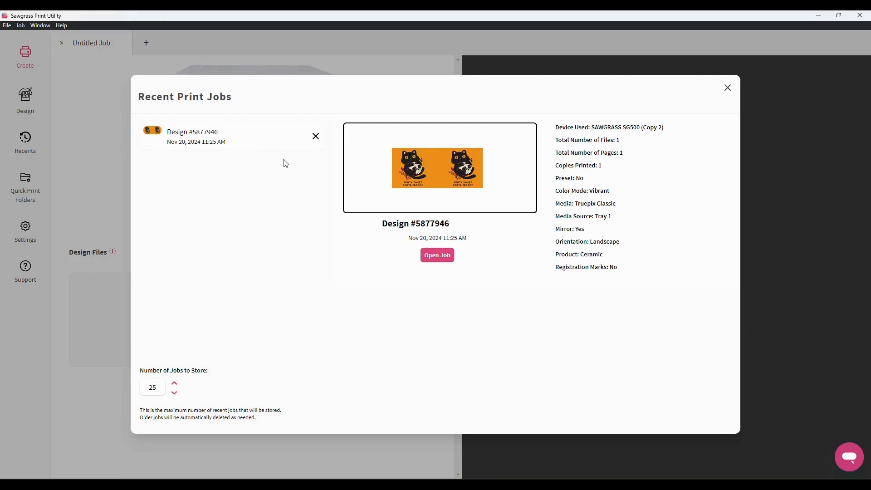
click(423, 255)
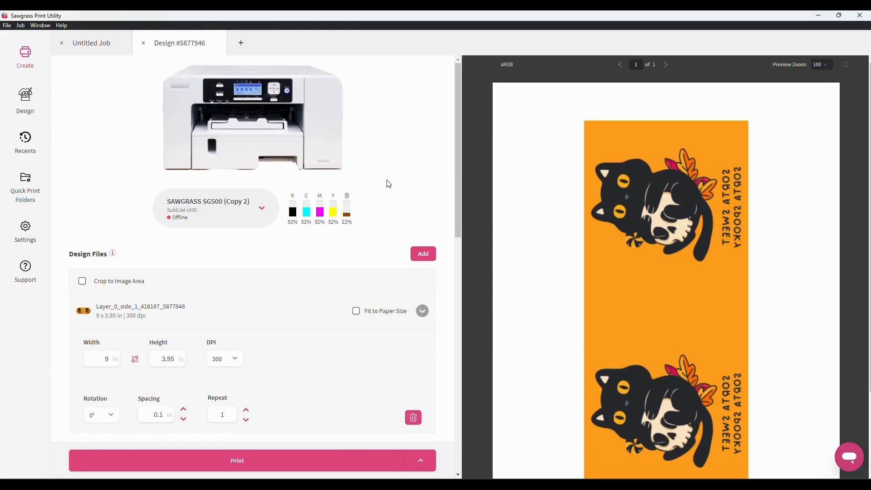
Scroll through Design #5877946's Ceramic/Letter print settings, then close the Untitled Job and Design #5877946 tabs
scroll(318, 372, down, 2)
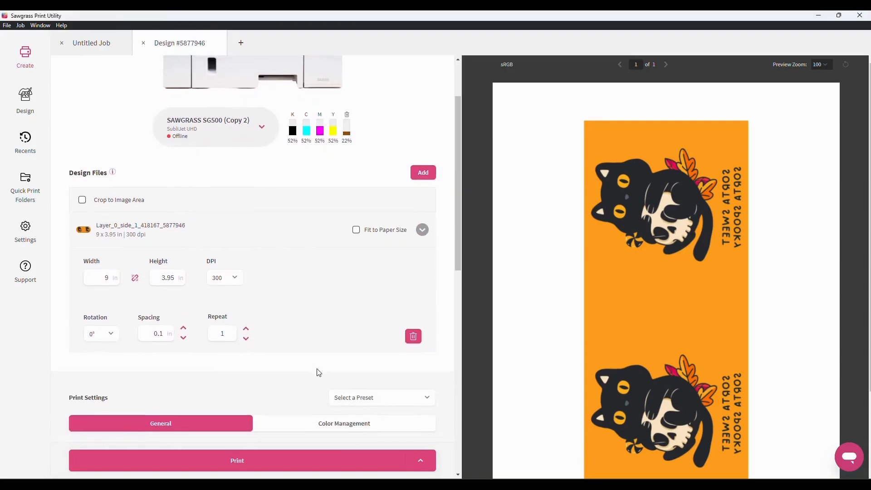
scroll(318, 372, down, 4)
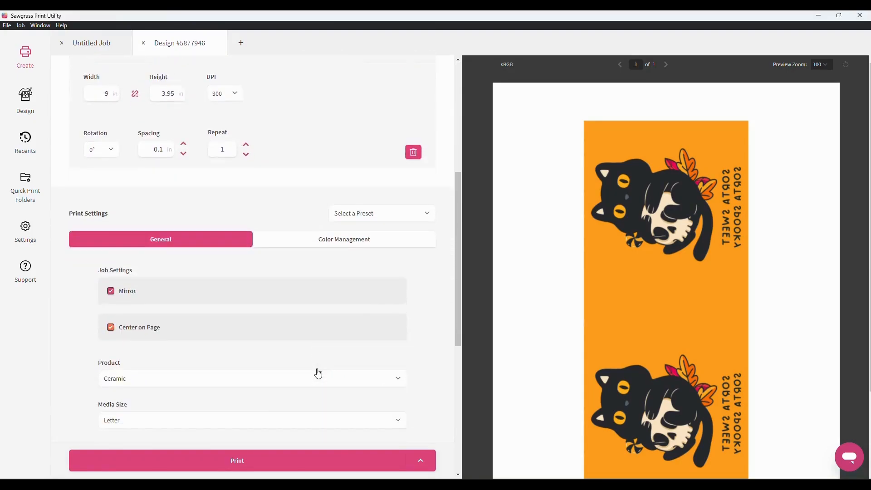
scroll(319, 373, down, 6)
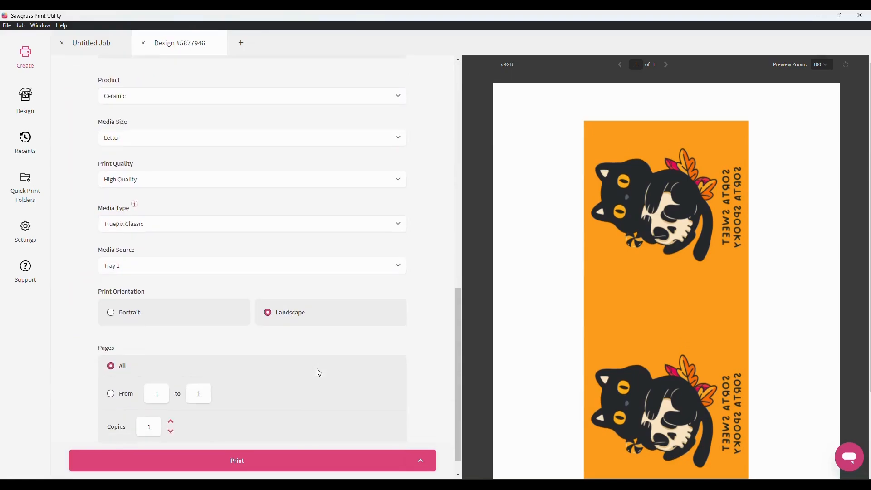
scroll(319, 373, down, 1)
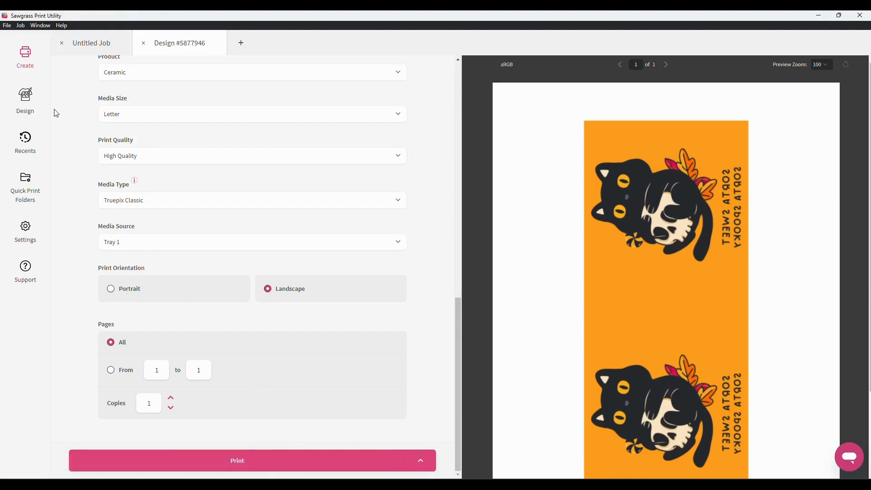
click(62, 43)
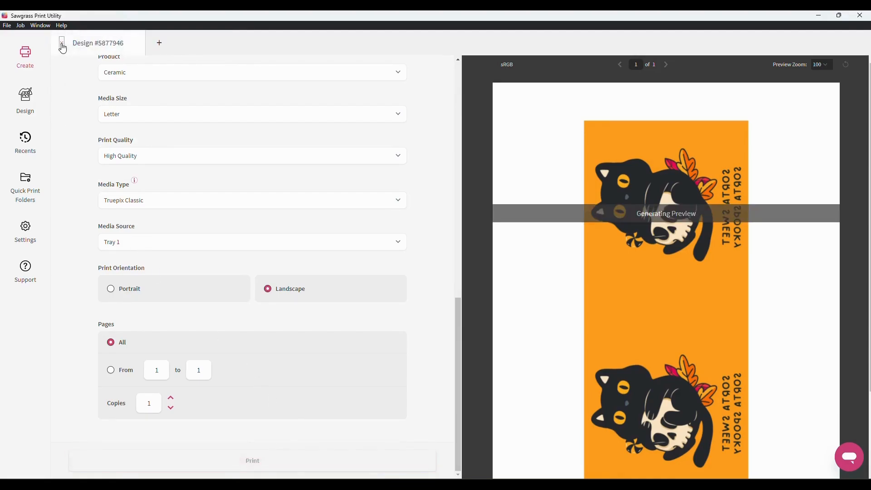
click(62, 42)
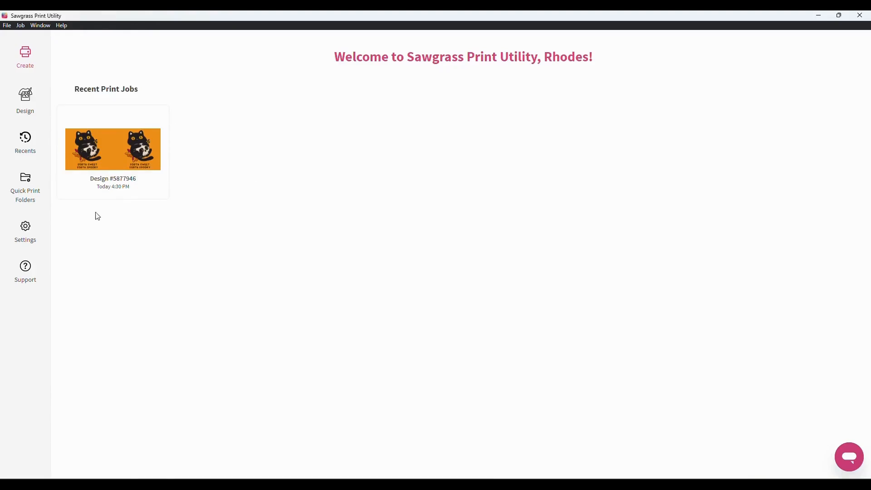
Browse the Ceramic Mugs folder settings in Quick Print Folder Manager, then switch to Add New Folder
click(44, 204)
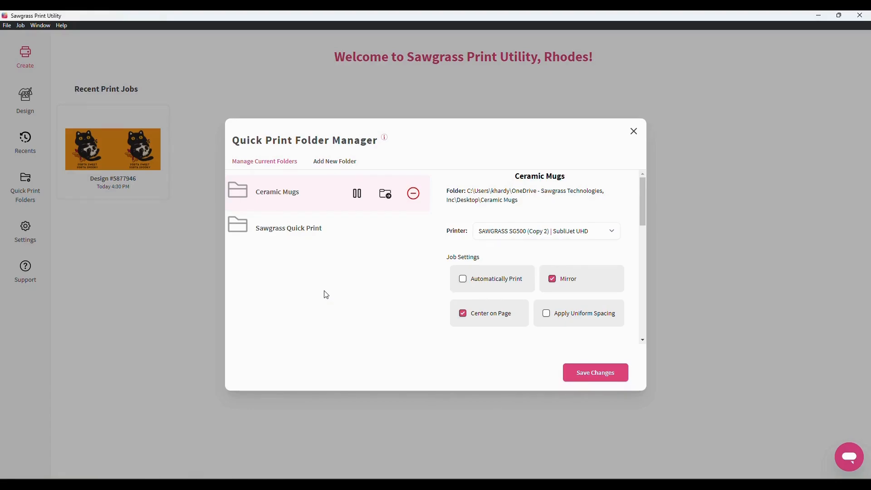
scroll(442, 272, down, 2)
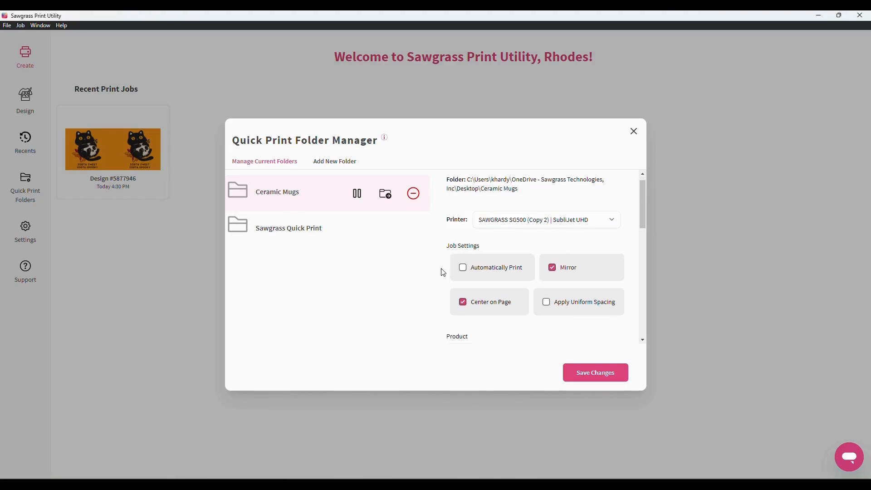
scroll(443, 273, down, 3)
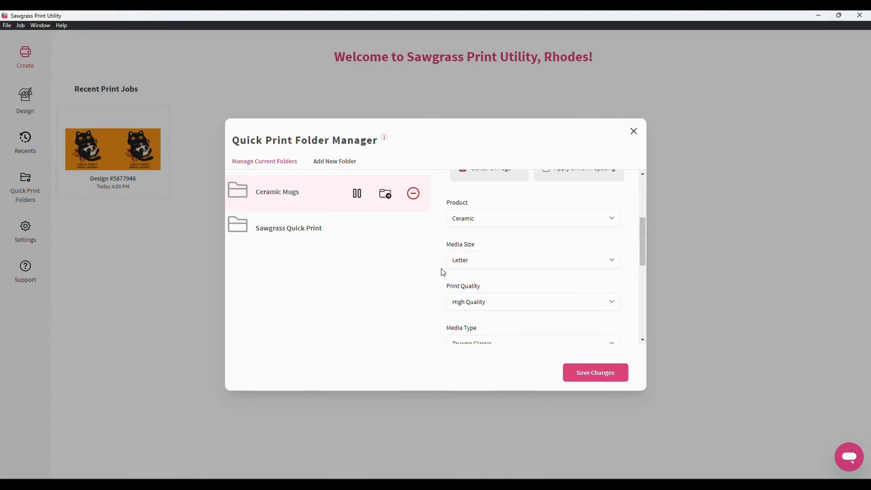
scroll(443, 272, down, 4)
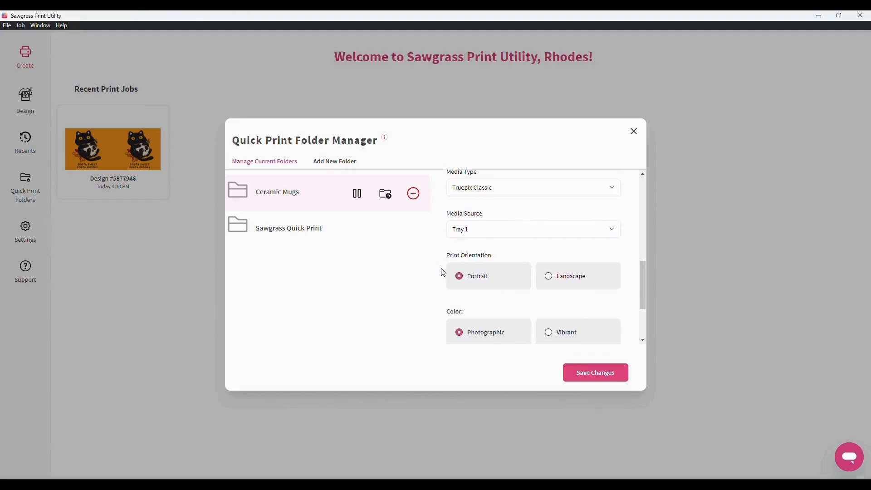
scroll(443, 272, down, 3)
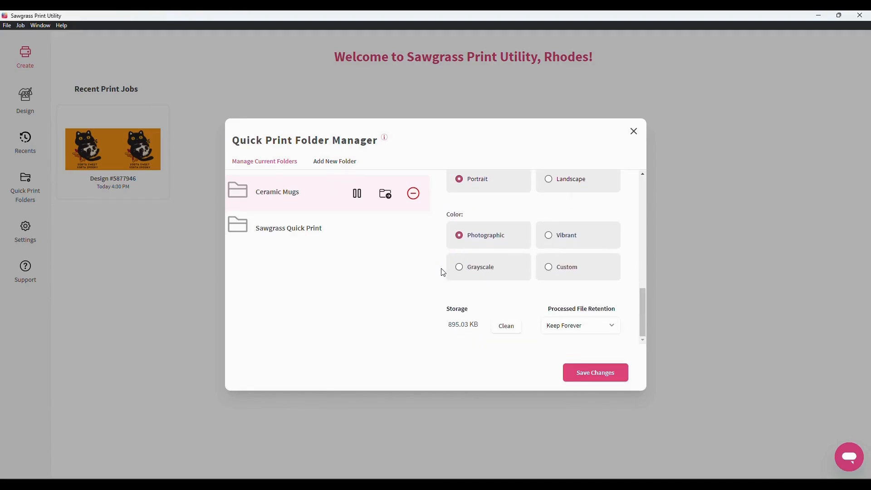
scroll(443, 272, up, 5)
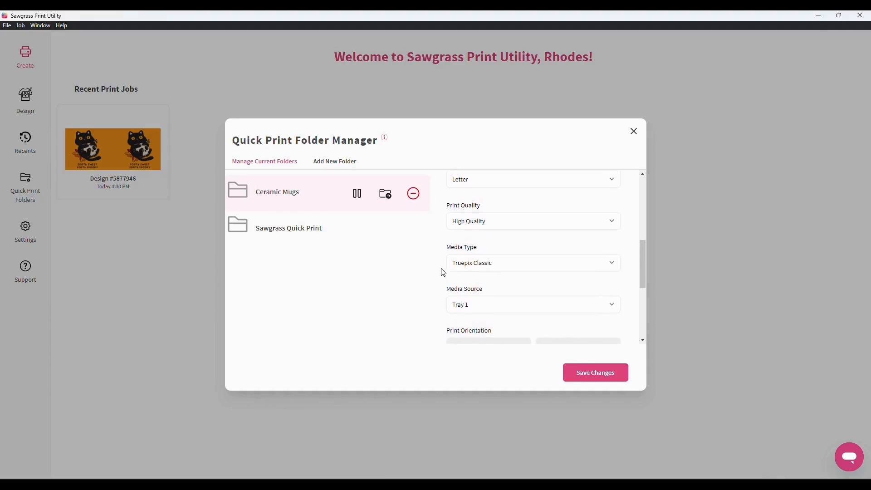
scroll(443, 272, up, 5)
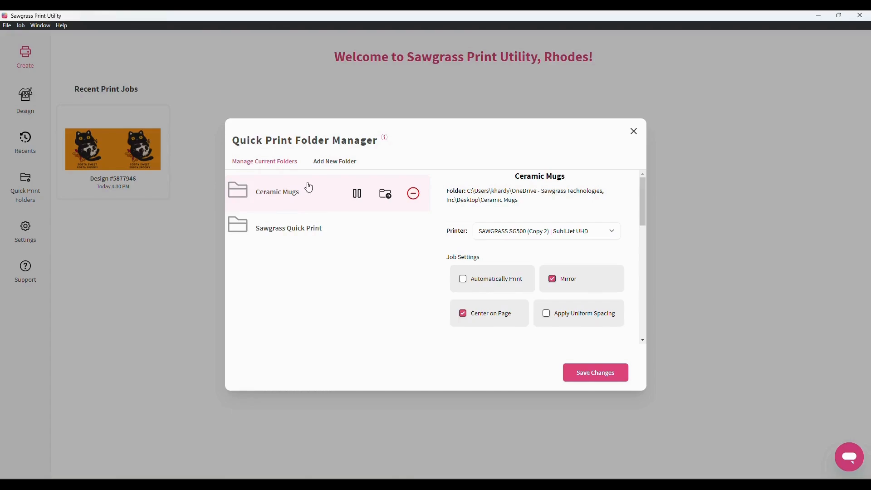
click(325, 164)
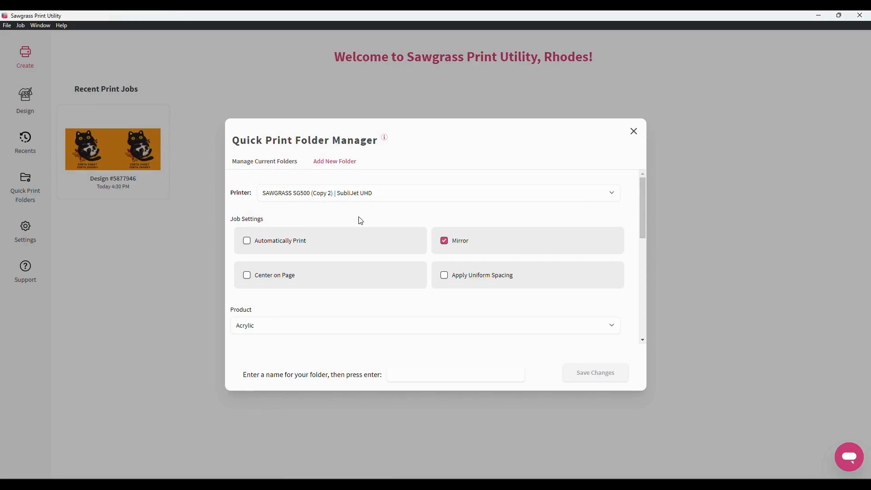
Scroll through the Add New Folder options, then return to Manage Current Folders showing Ceramic Mugs
scroll(363, 262, down, 1)
scroll(363, 262, down, 3)
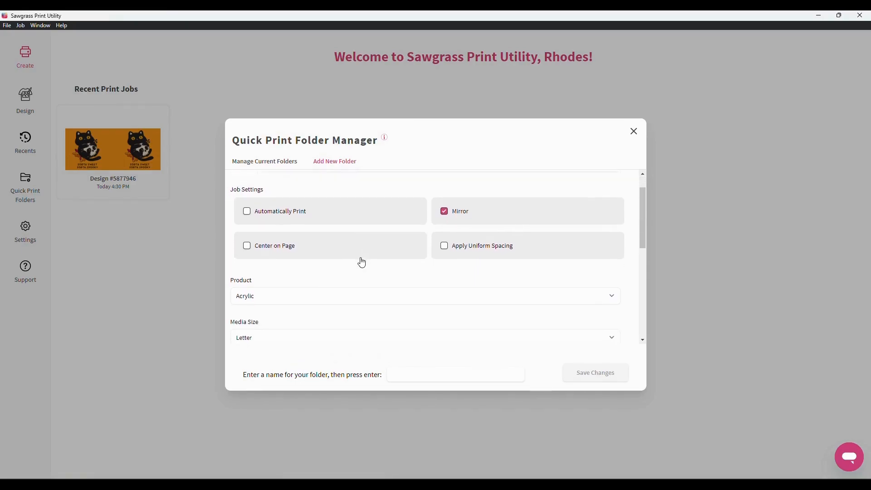
scroll(363, 262, down, 1)
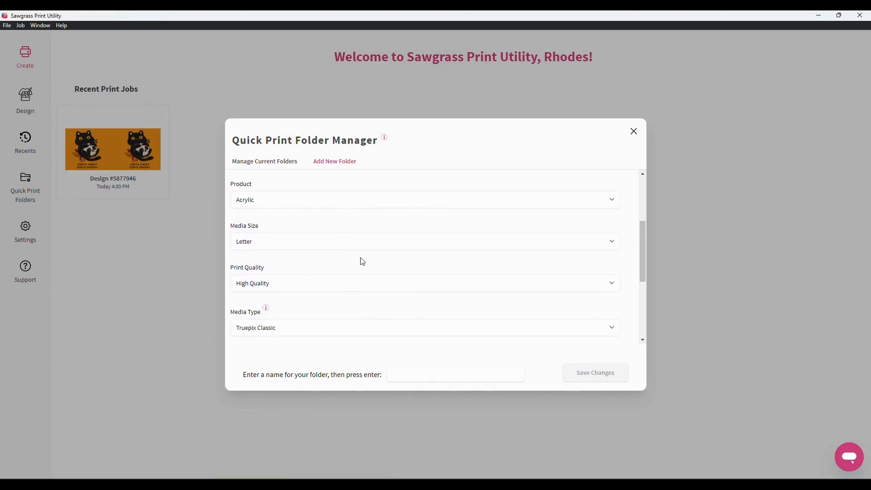
scroll(363, 262, down, 5)
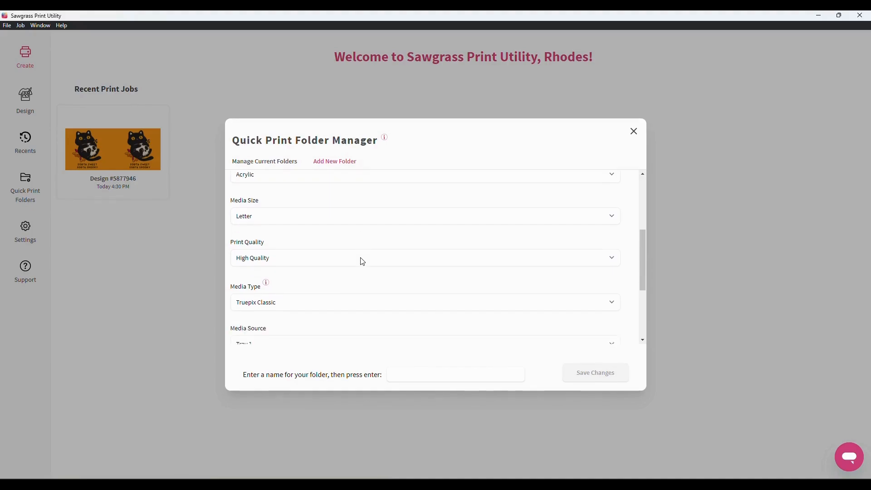
scroll(363, 262, down, 1)
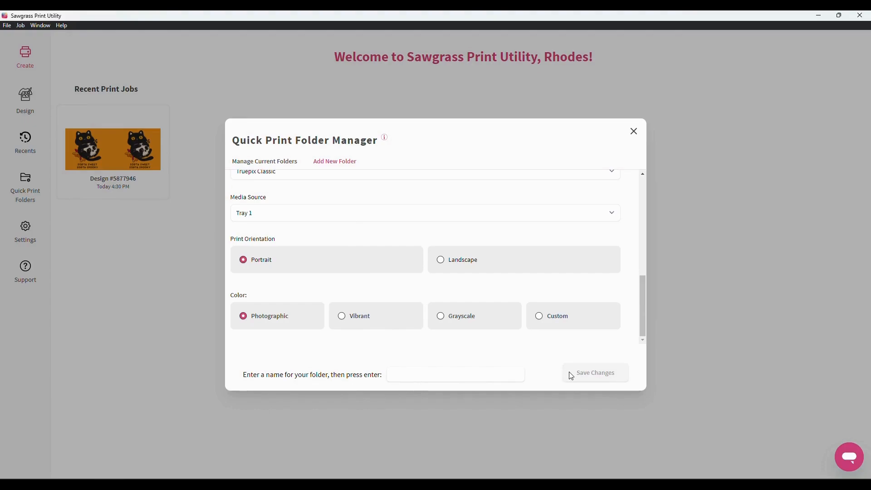
scroll(384, 344, up, 4)
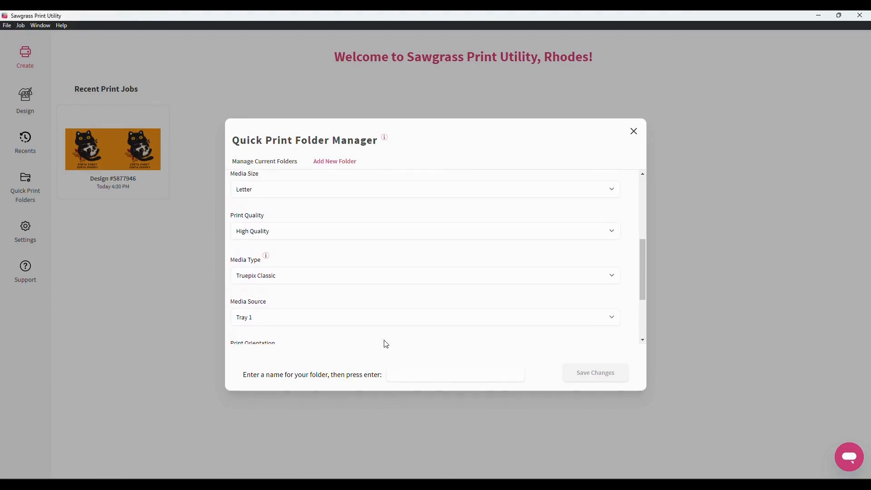
scroll(385, 343, up, 7)
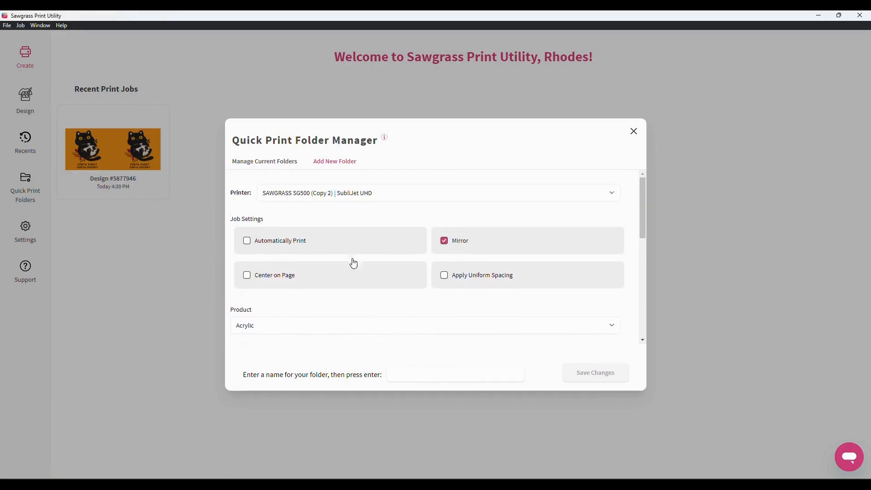
click(281, 164)
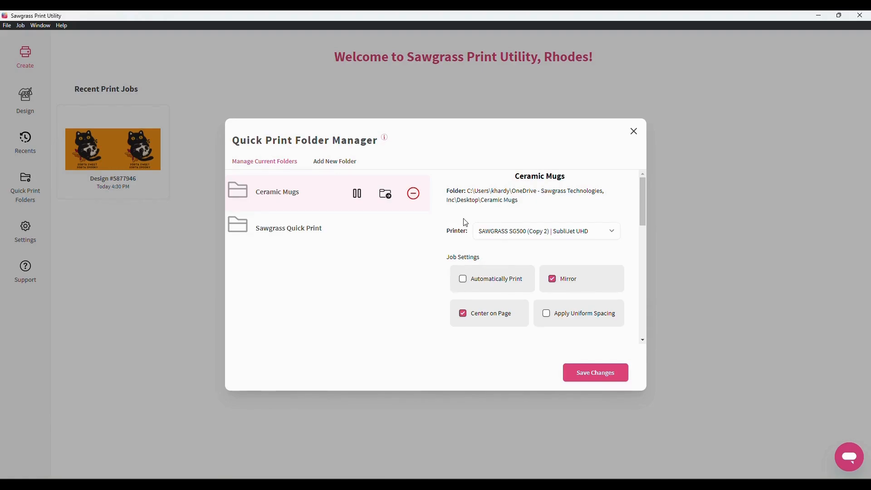
Read and dismiss the Quick Print Folders help note, then close the Quick Print Folder Manager
click(385, 138)
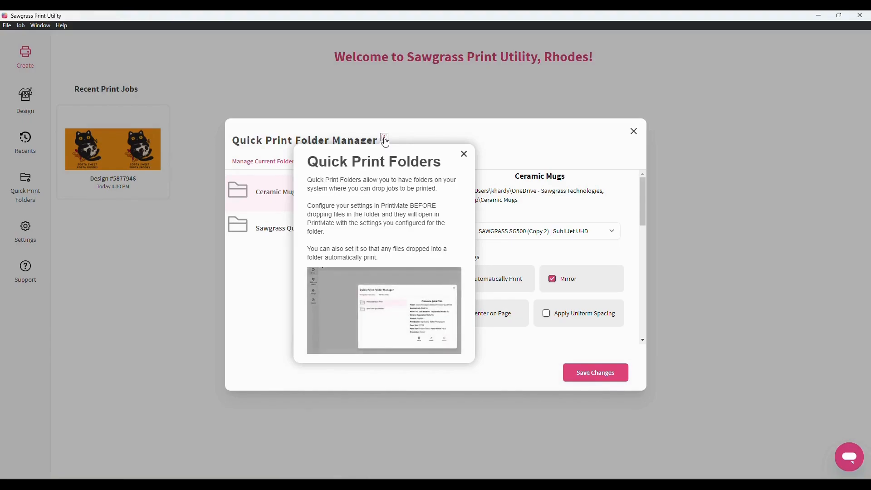
click(465, 155)
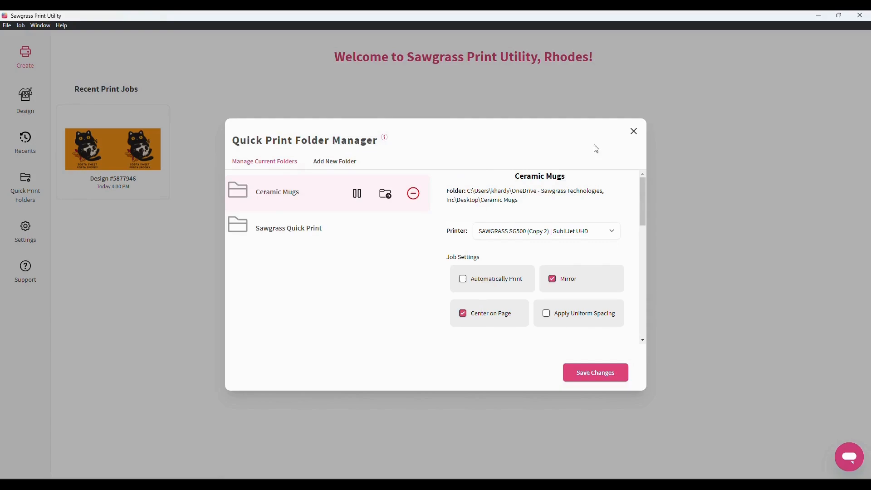
click(634, 132)
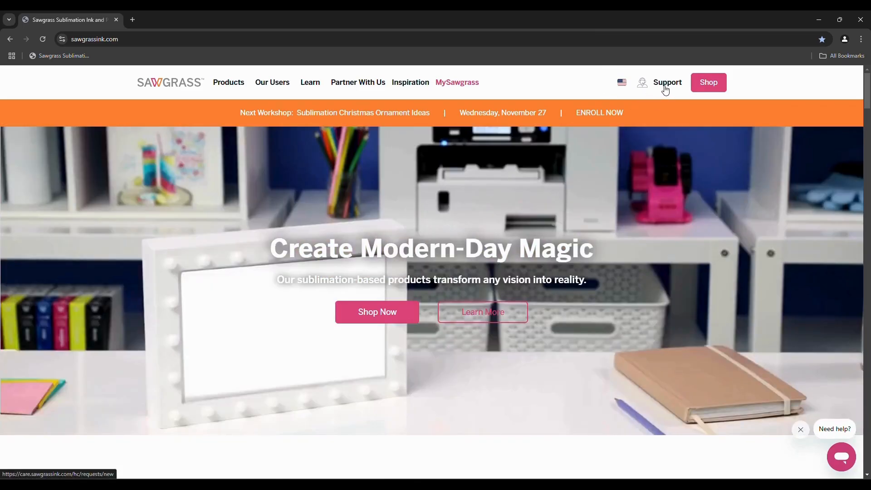
Open the Sawgrass Care Submit a Request form from Support on sawgrassink.com
click(665, 89)
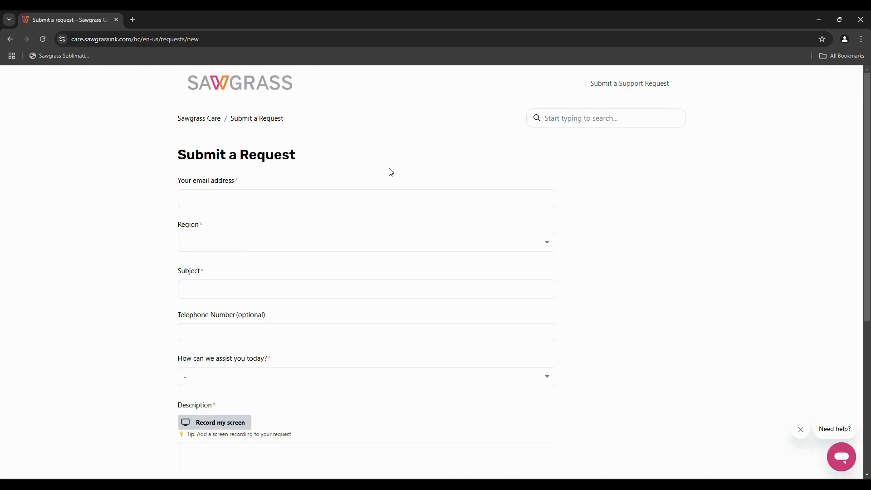
Look through the request form's email and other fields, then go back to the sawgrassink.com homepage
click(309, 198)
scroll(309, 197, down, 2)
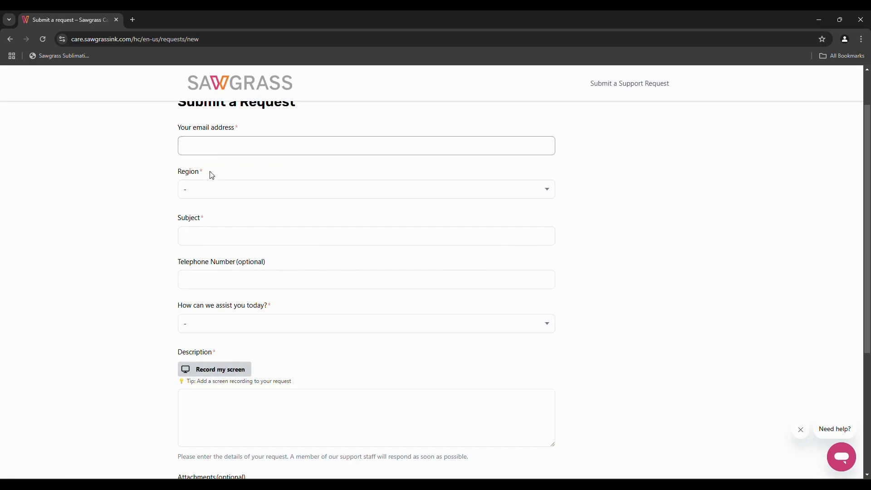
click(11, 39)
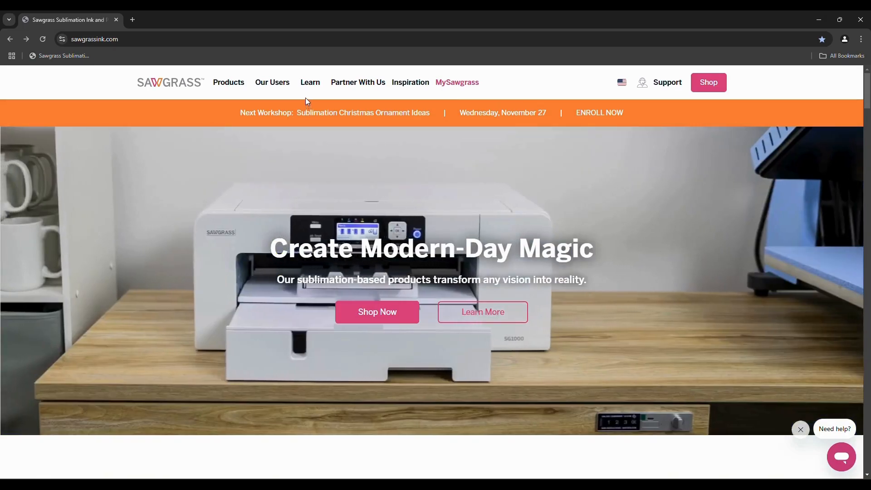
Open the Knowledge Base from the Learn menu and scroll to its category tiles
mouse_move(305, 89)
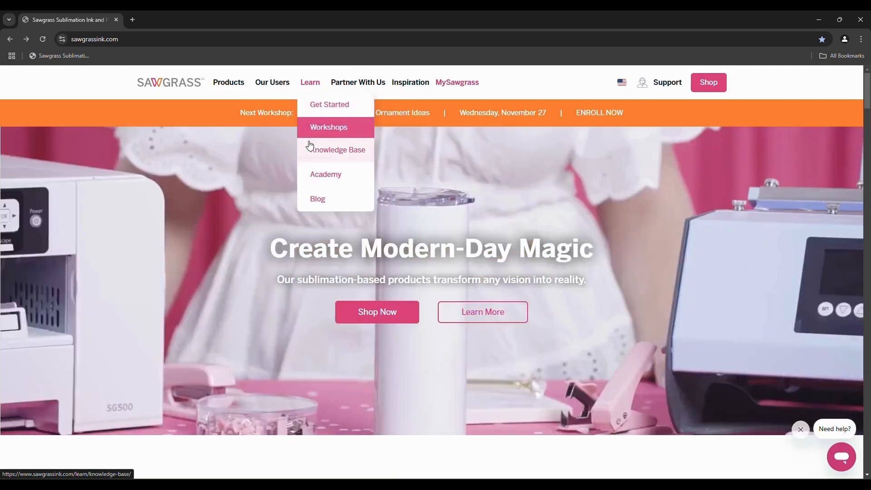
click(325, 159)
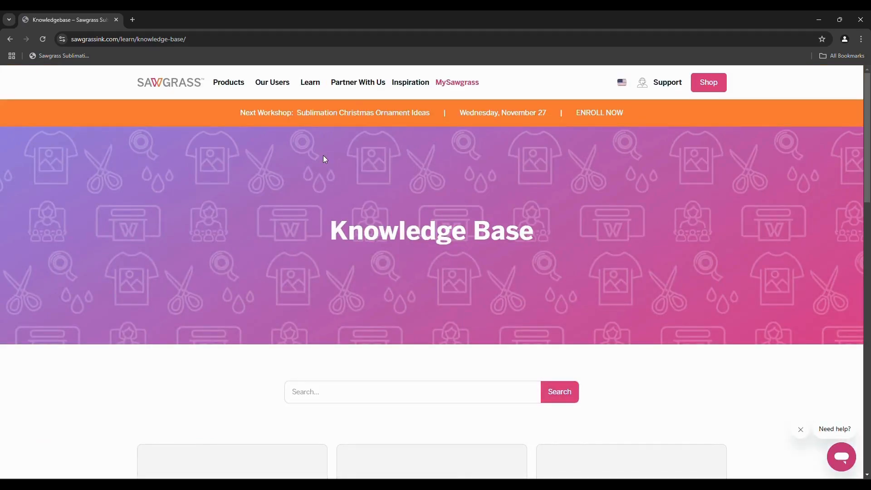
scroll(325, 159, down, 3)
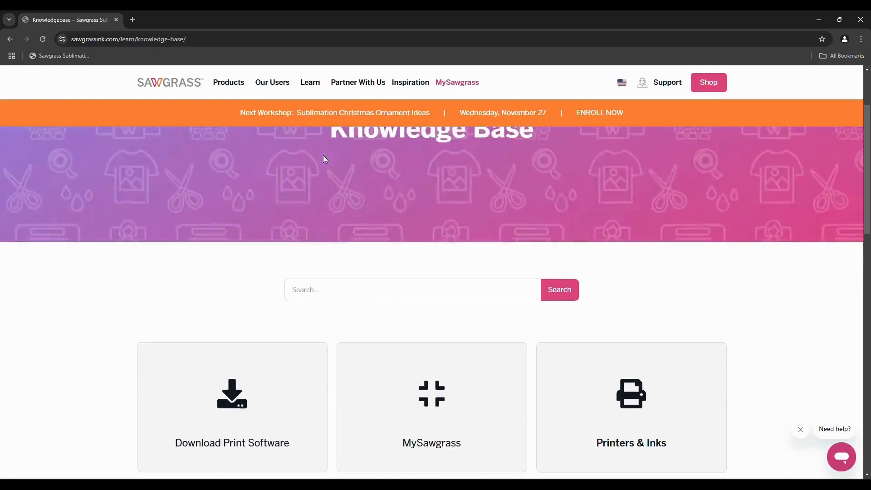
scroll(325, 158, down, 2)
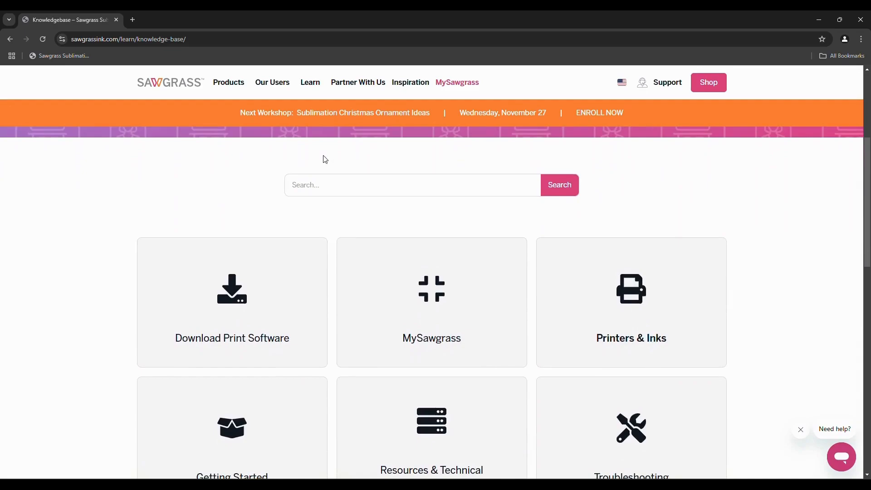
Open the MySawgrass category and browse its Sawgrass Print Utility article list
click(424, 299)
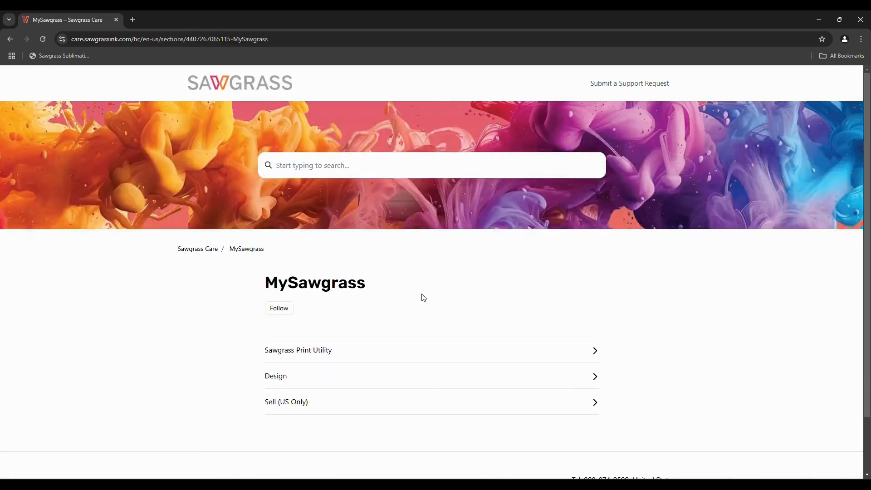
click(334, 358)
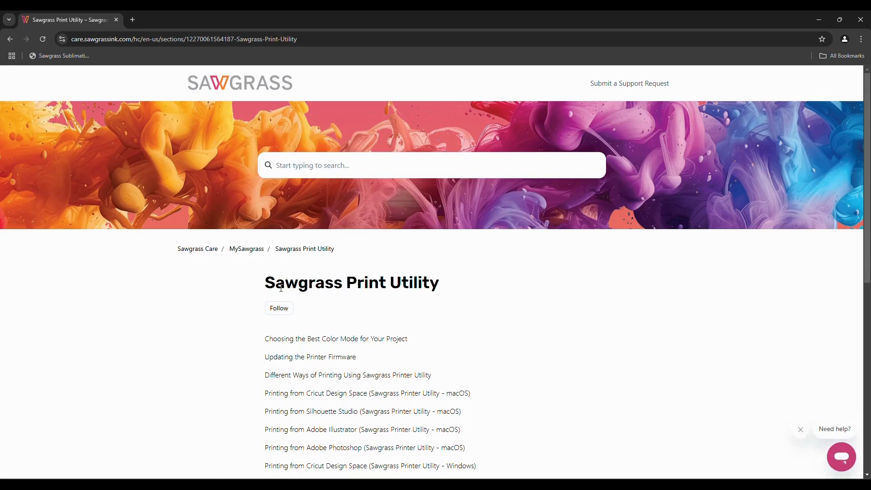
scroll(241, 362, down, 2)
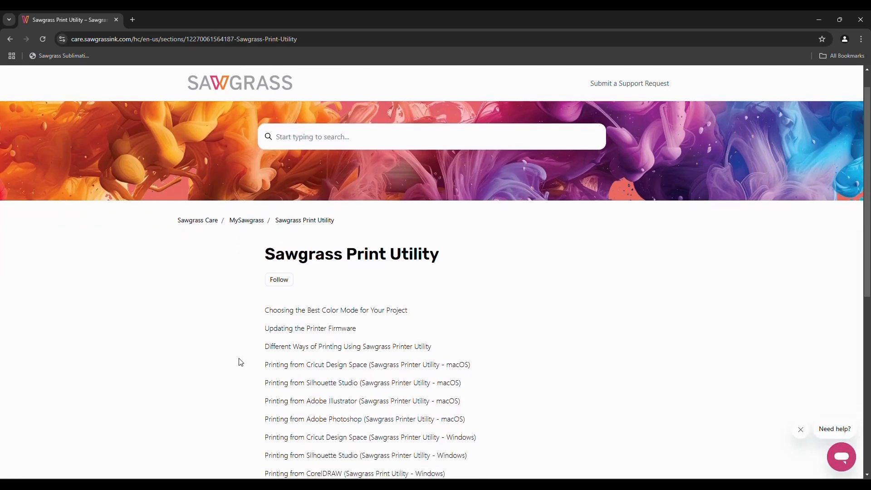
scroll(241, 362, down, 2)
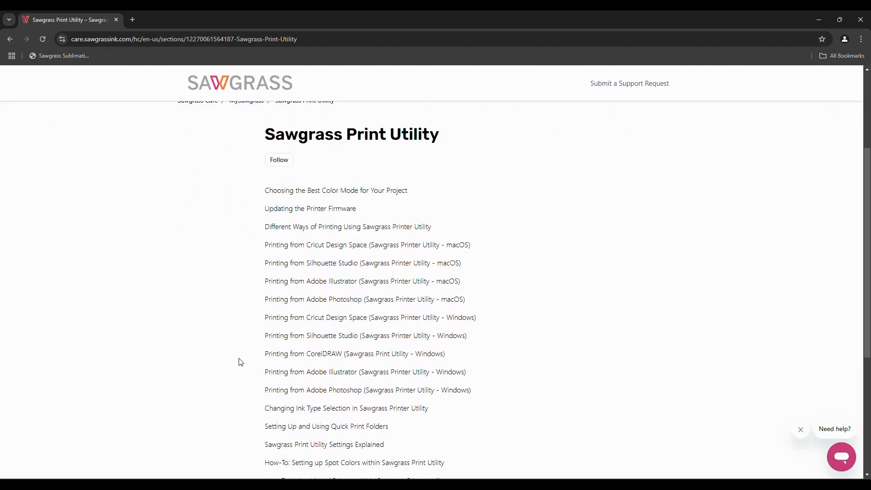
scroll(241, 362, down, 3)
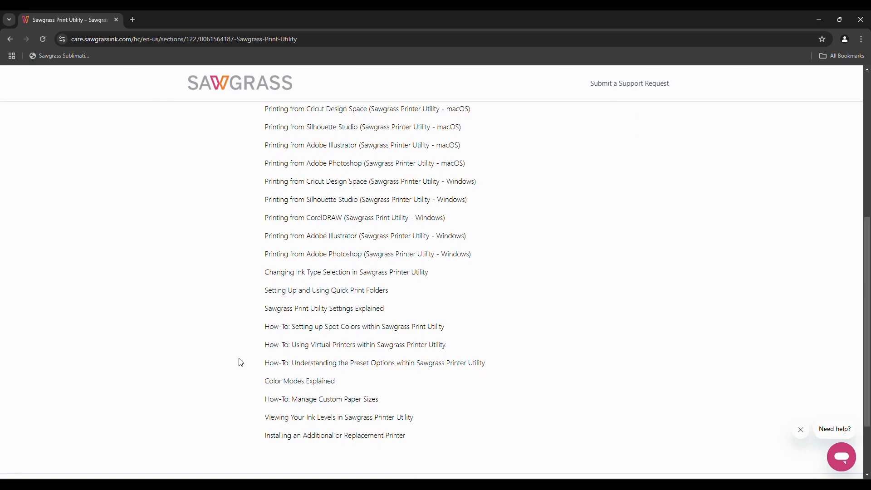
scroll(240, 361, up, 2)
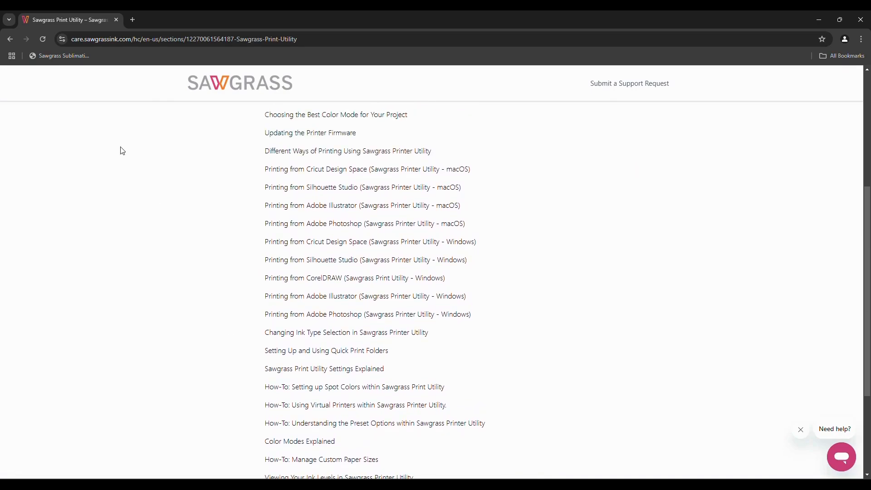
Browse the Design and Sell (US Only) article lists in MySawgrass
click(9, 39)
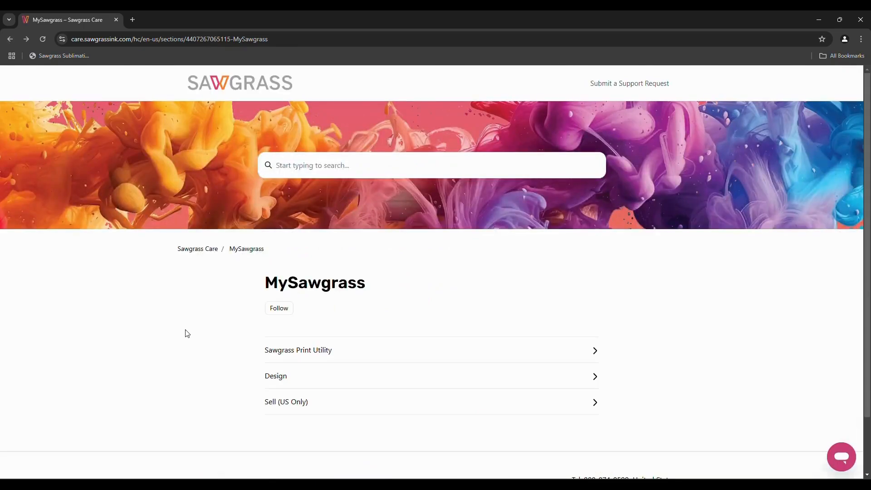
click(274, 380)
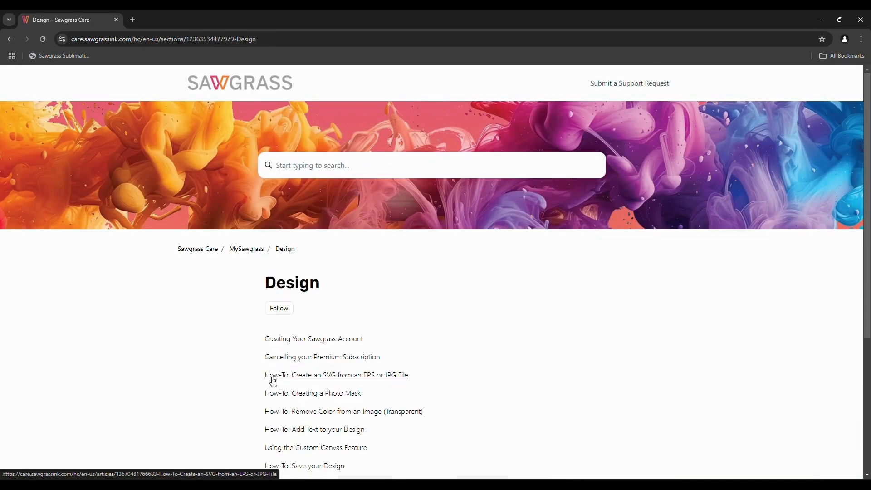
scroll(273, 381, down, 3)
scroll(274, 381, up, 1)
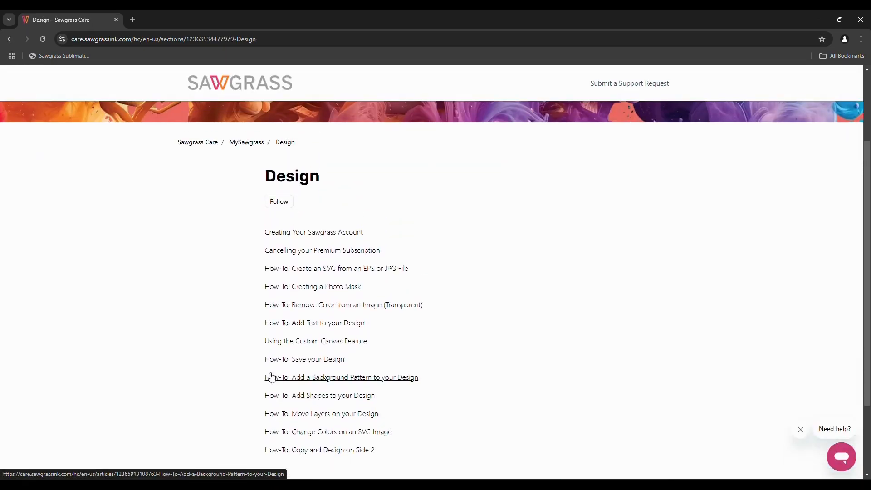
click(8, 39)
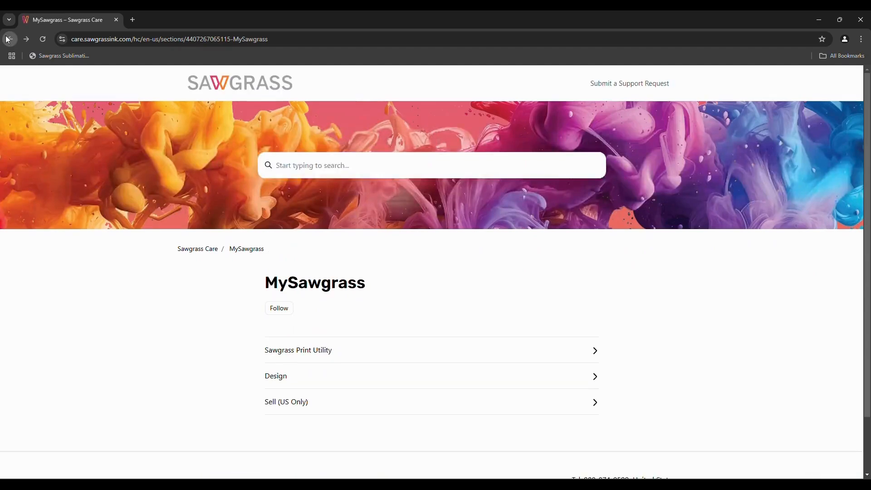
click(271, 408)
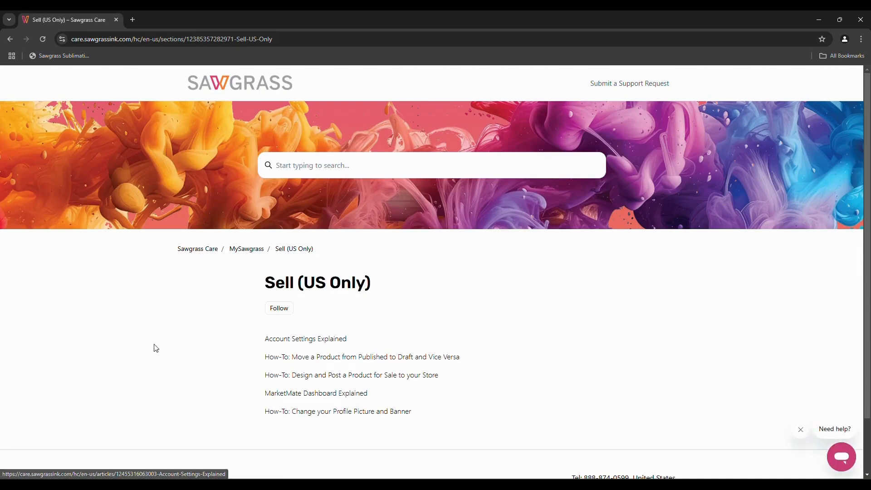
Step back through MySawgrass and the Knowledge Base to the sawgrassink.com homepage
click(13, 39)
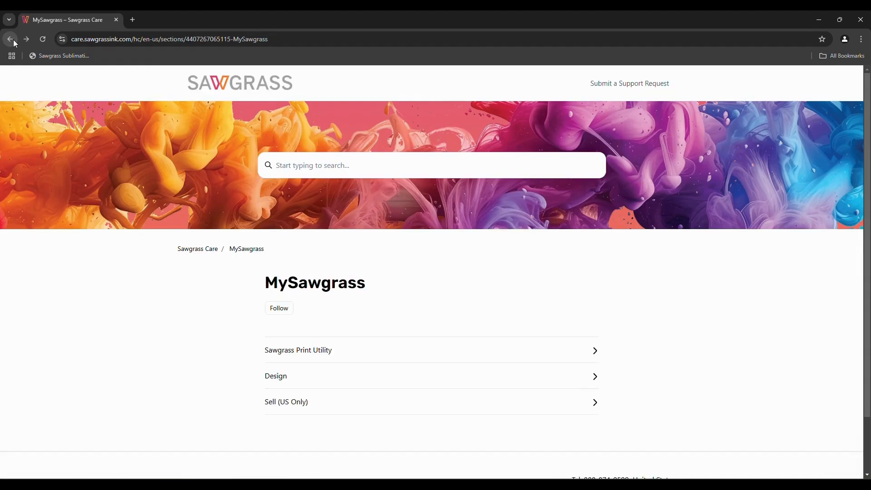
click(13, 40)
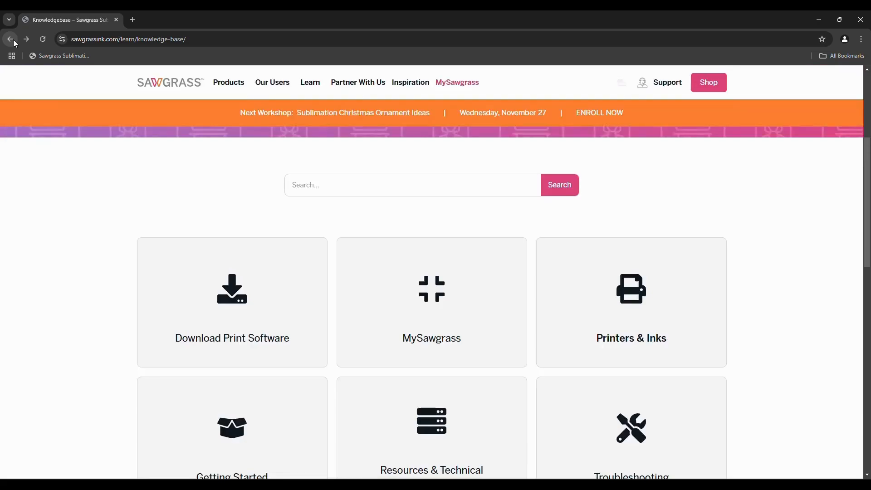
click(10, 39)
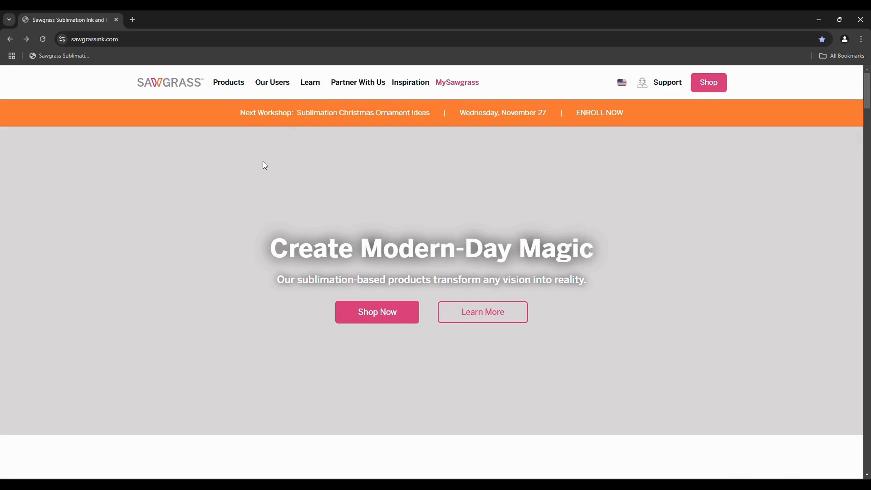
mouse_move(305, 89)
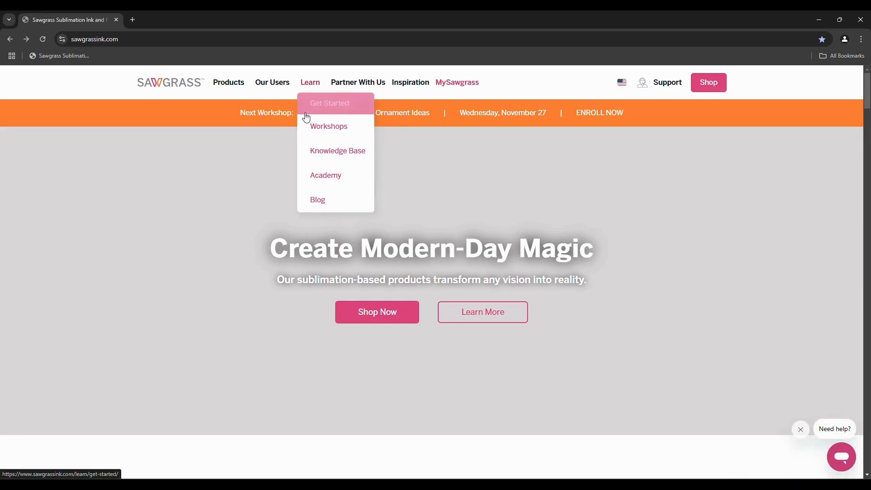